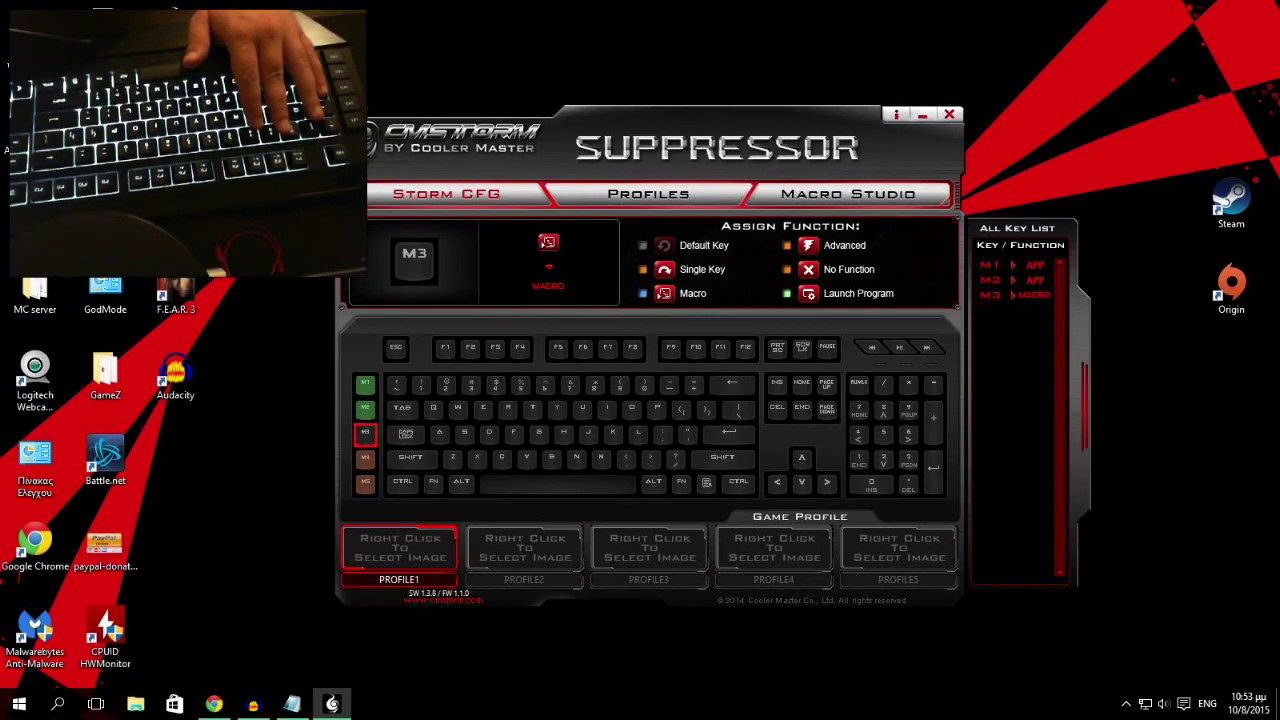
key(y)
key(a)
key(8)
key(End)
key(shift)
key(Left)
key(3)
key(F12)
key(Page_Up)
key(ctrl)
key(f)
key(4)
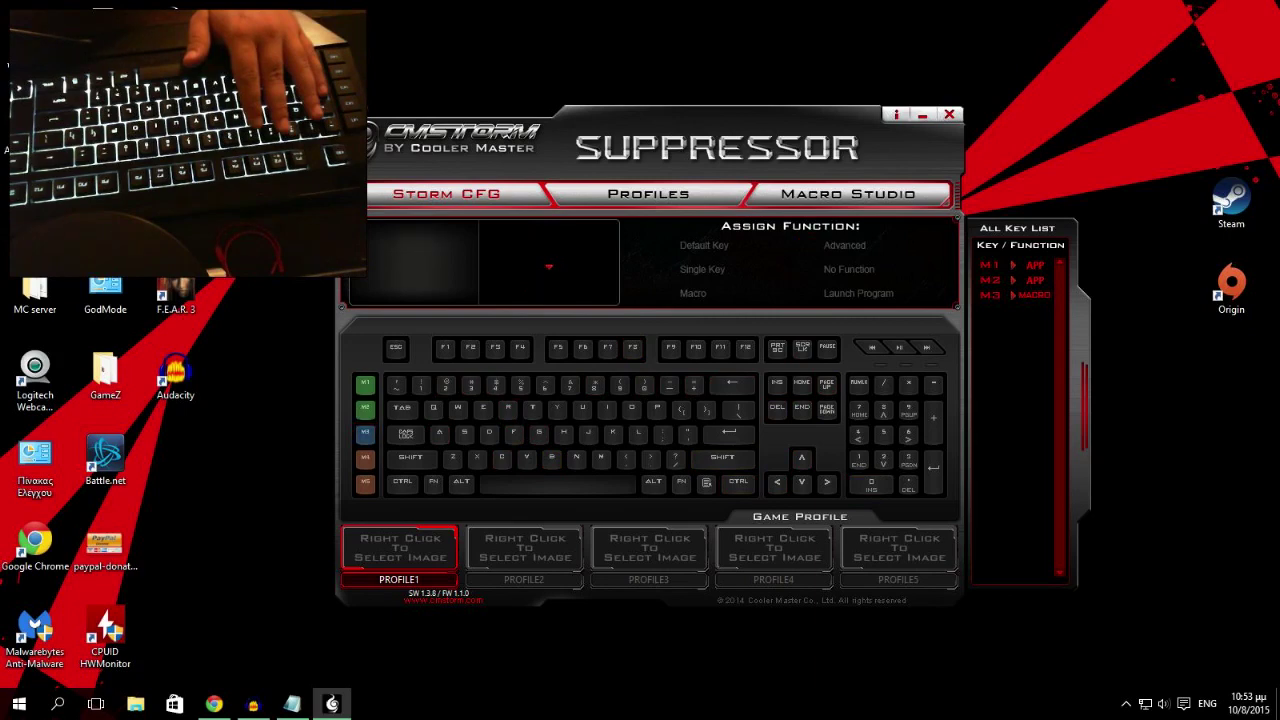
key(2)
- Look through the macros that can be assigned to the F key, without assigning one
key(f)
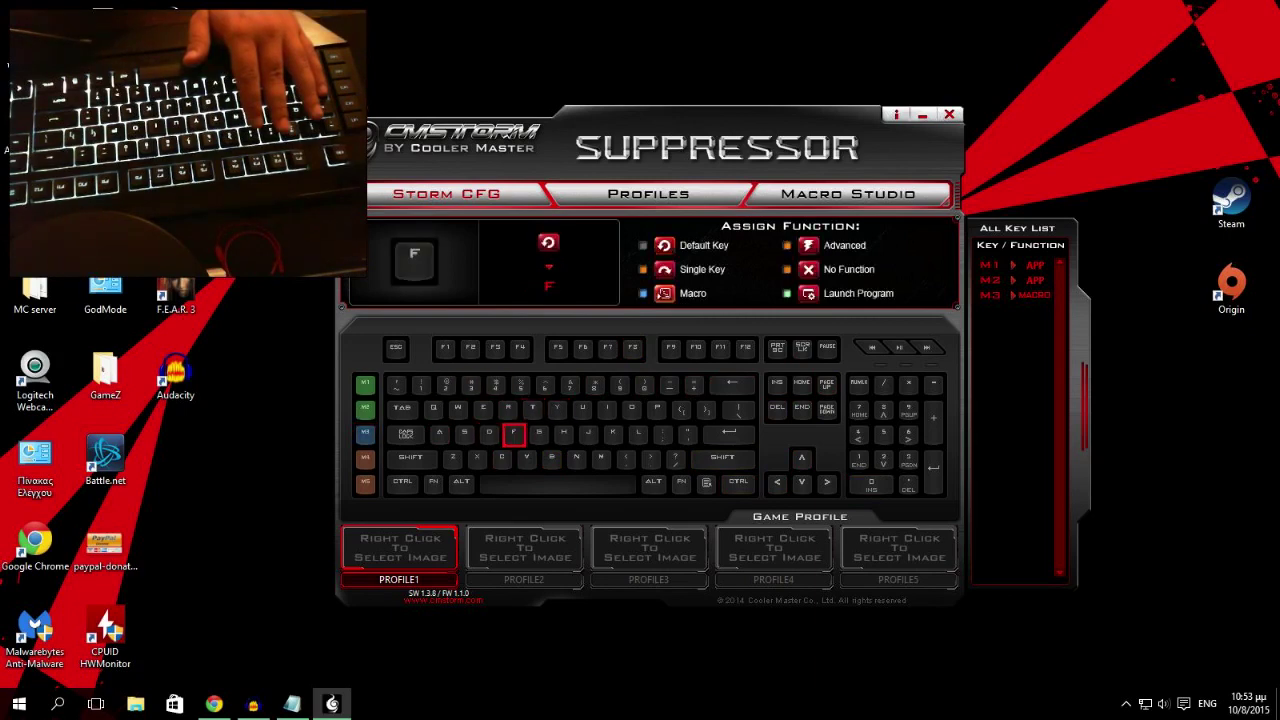
click(665, 293)
click(769, 262)
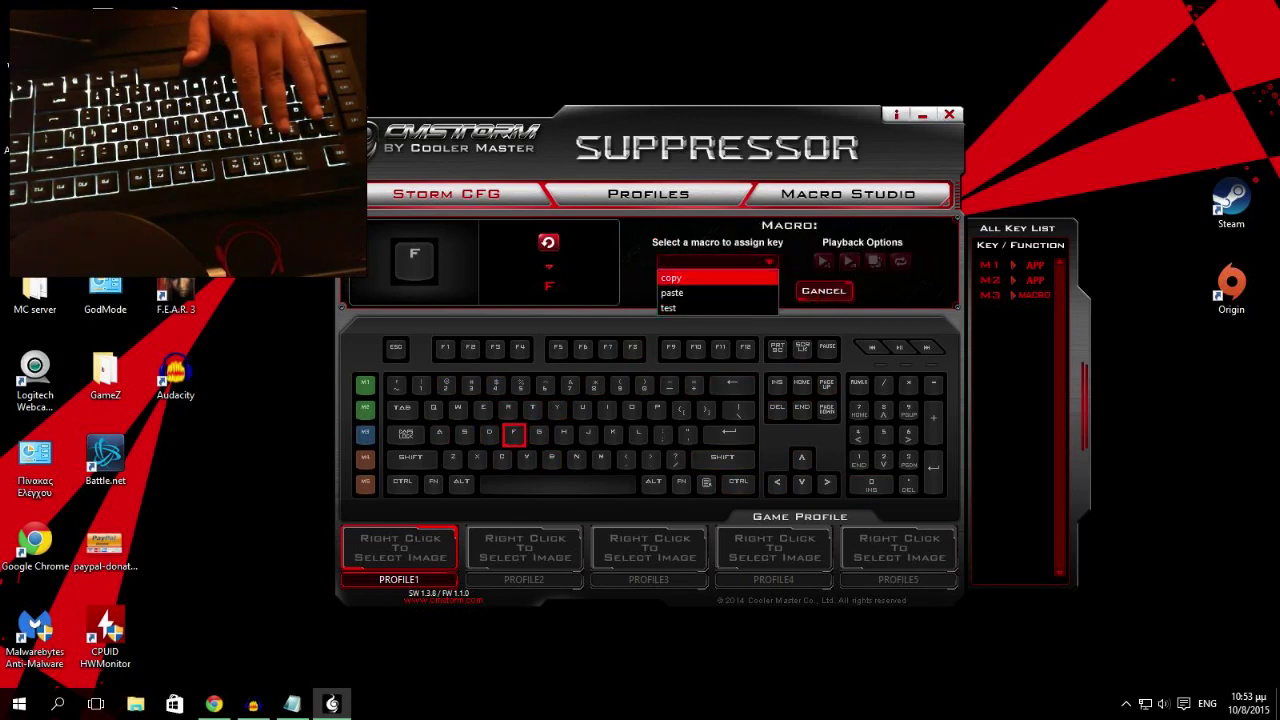
click(769, 262)
click(825, 291)
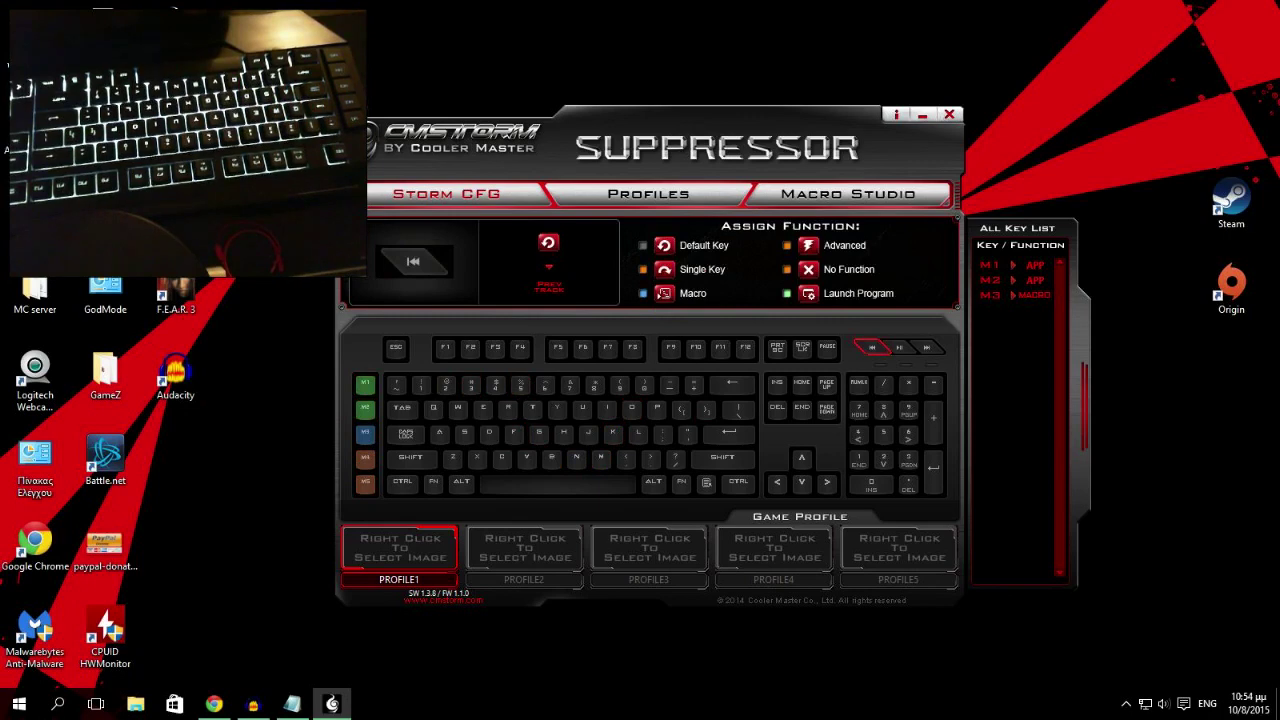
click(809, 294)
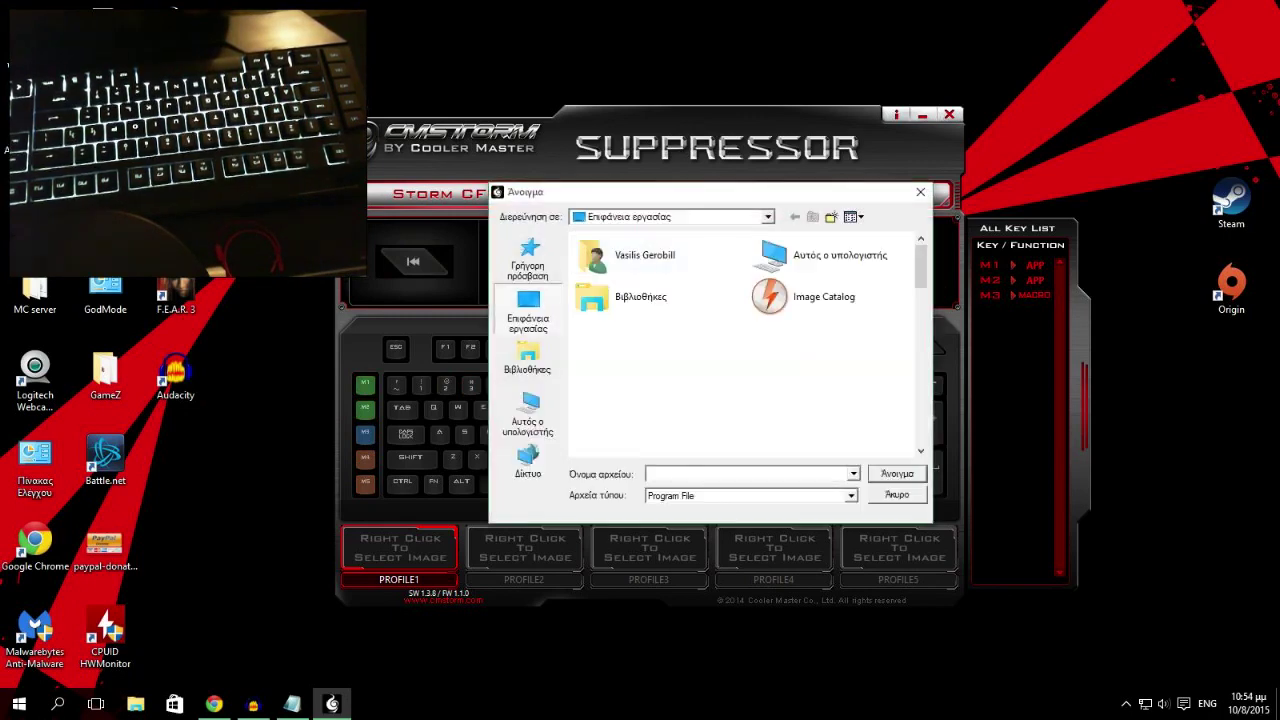
scroll(680, 314, down, 6)
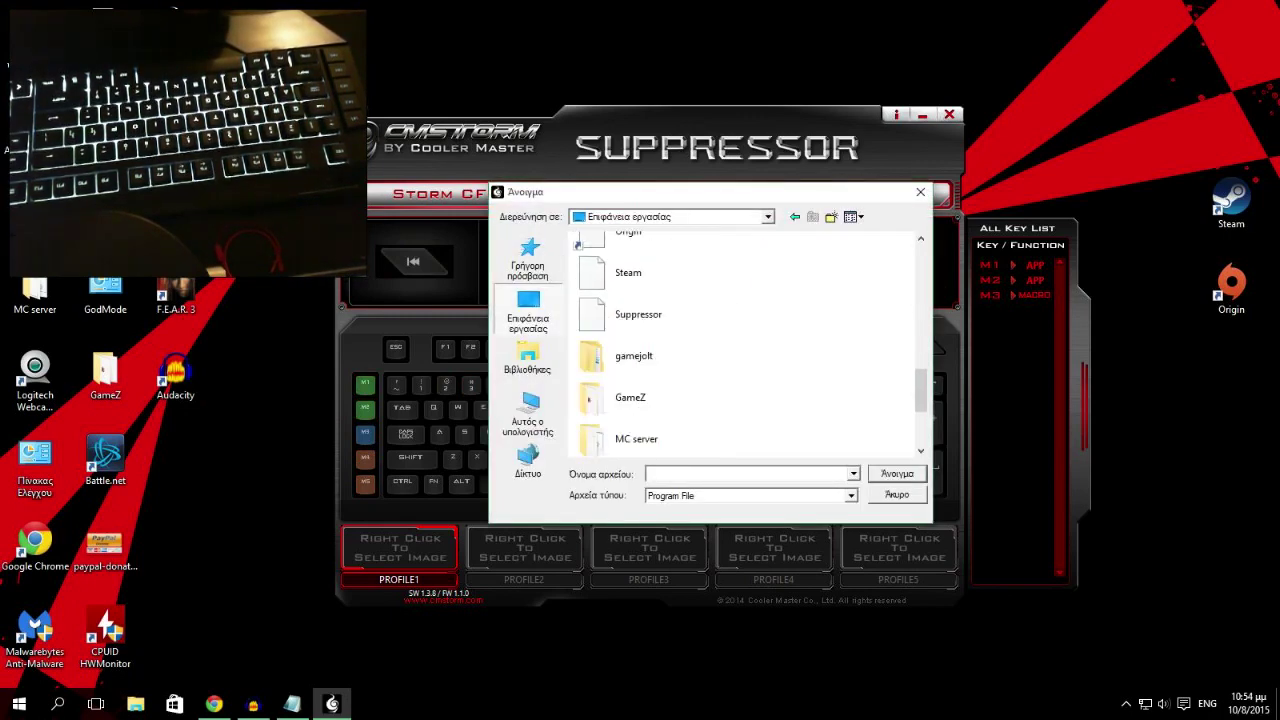
scroll(680, 340, up, 3)
click(660, 360)
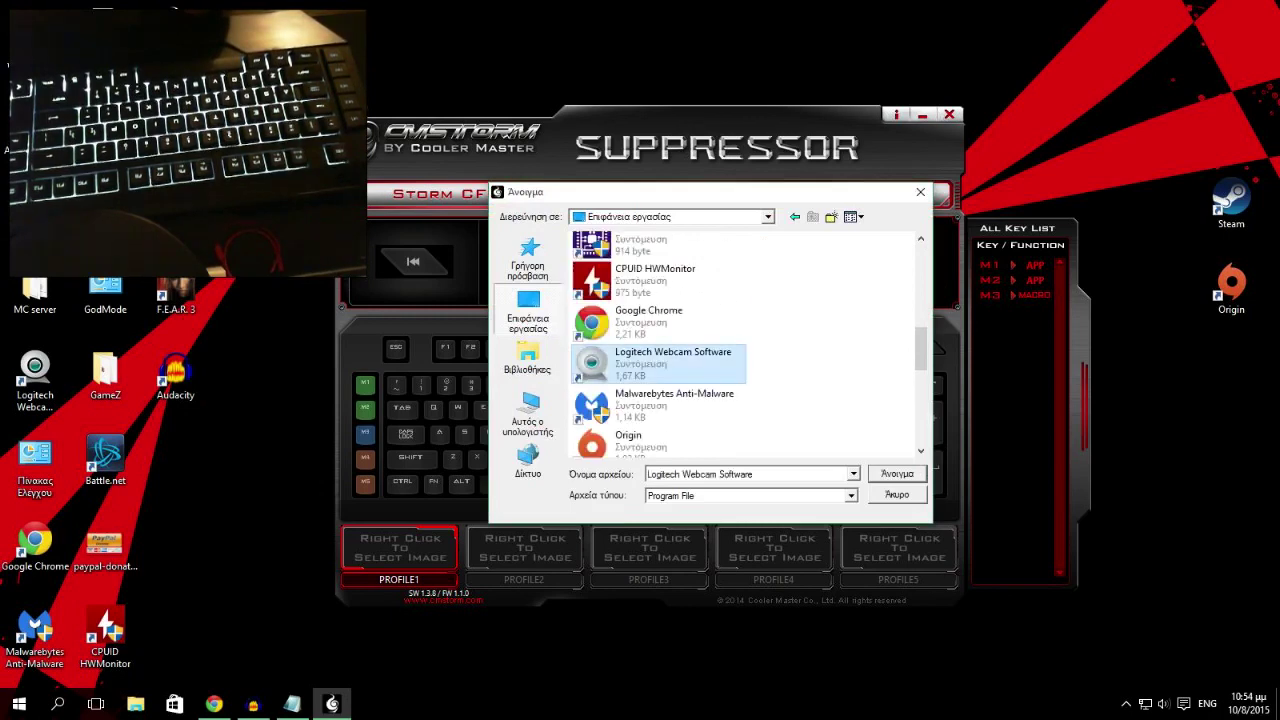
click(897, 495)
click(676, 460)
click(557, 484)
click(557, 484)
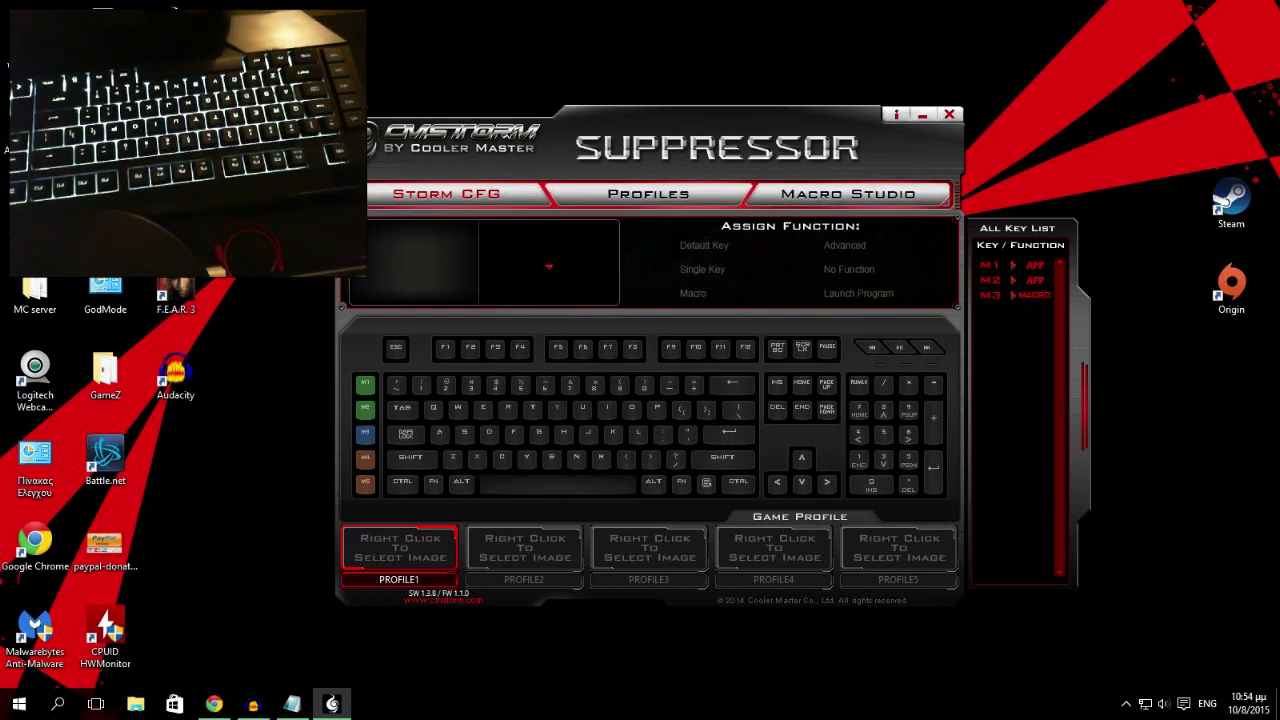
- Add four new profiles to the PC RAM list
click(648, 194)
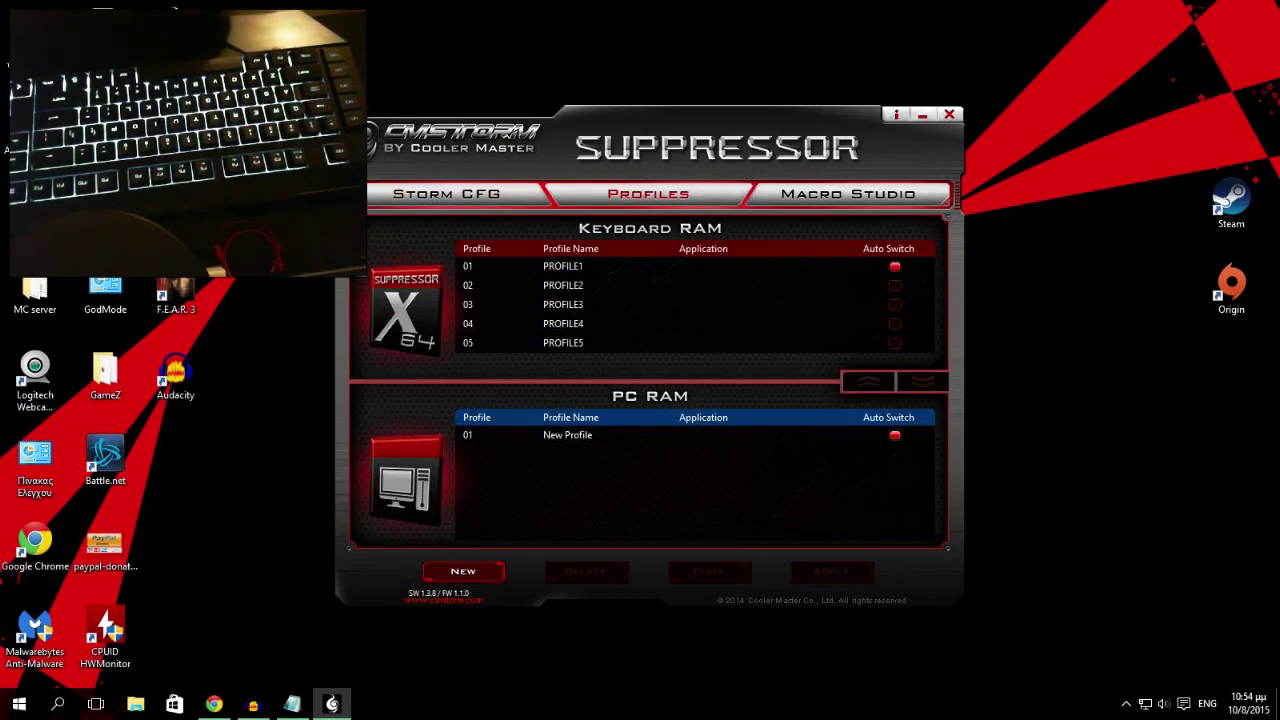
click(563, 267)
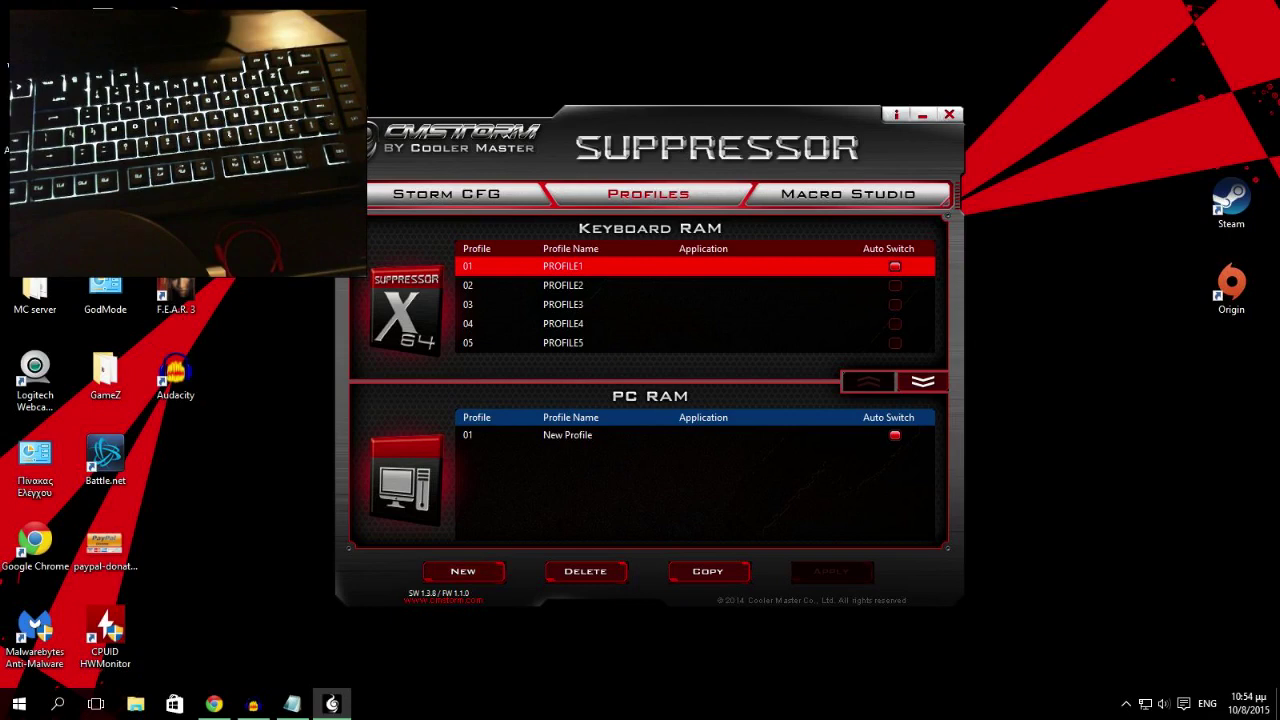
click(463, 571)
click(463, 571)
click(463, 571)
click(463, 571)
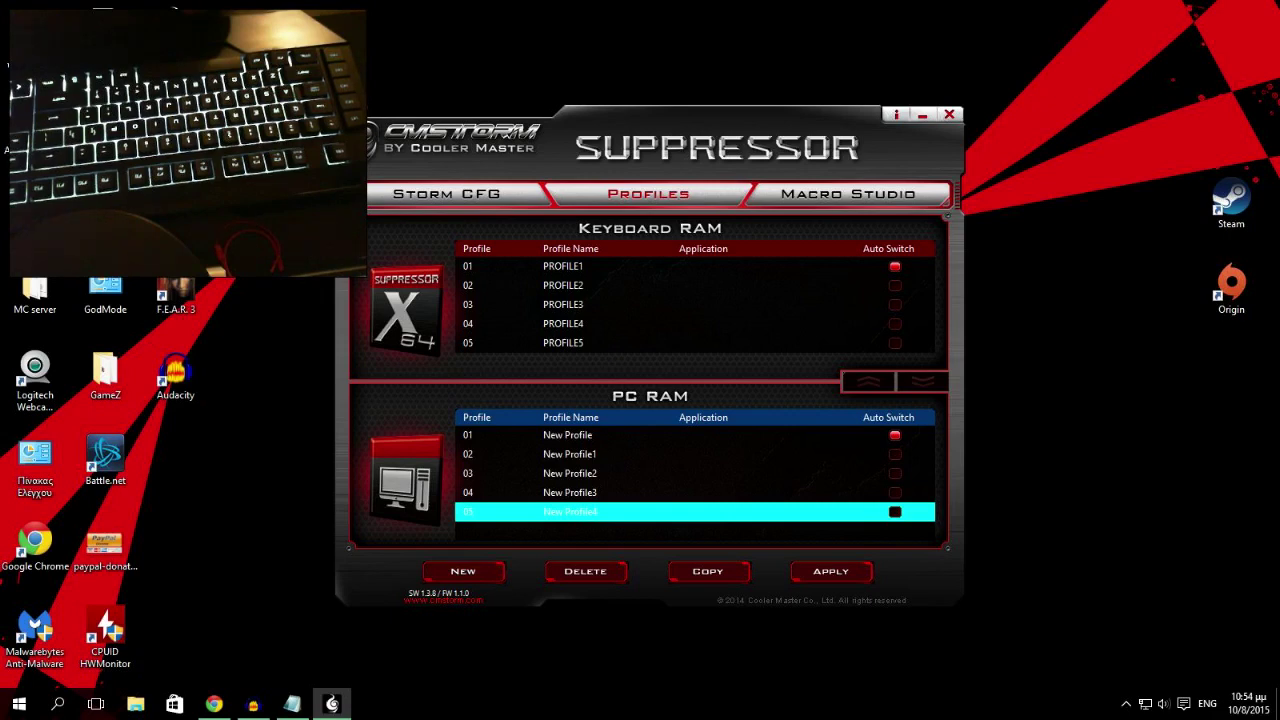
- Delete all the profiles in the PC RAM list, starting with New Profile
click(564, 286)
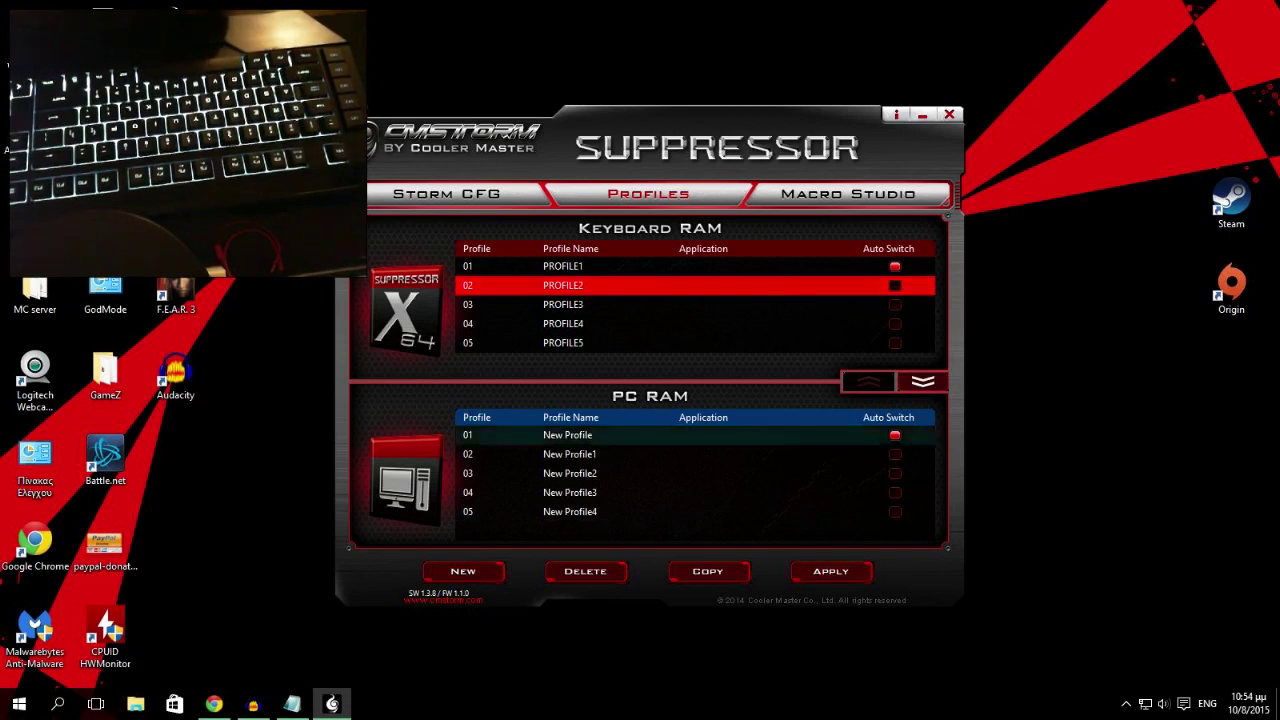
click(640, 435)
click(586, 572)
click(586, 572)
click(586, 572)
click(586, 572)
click(586, 572)
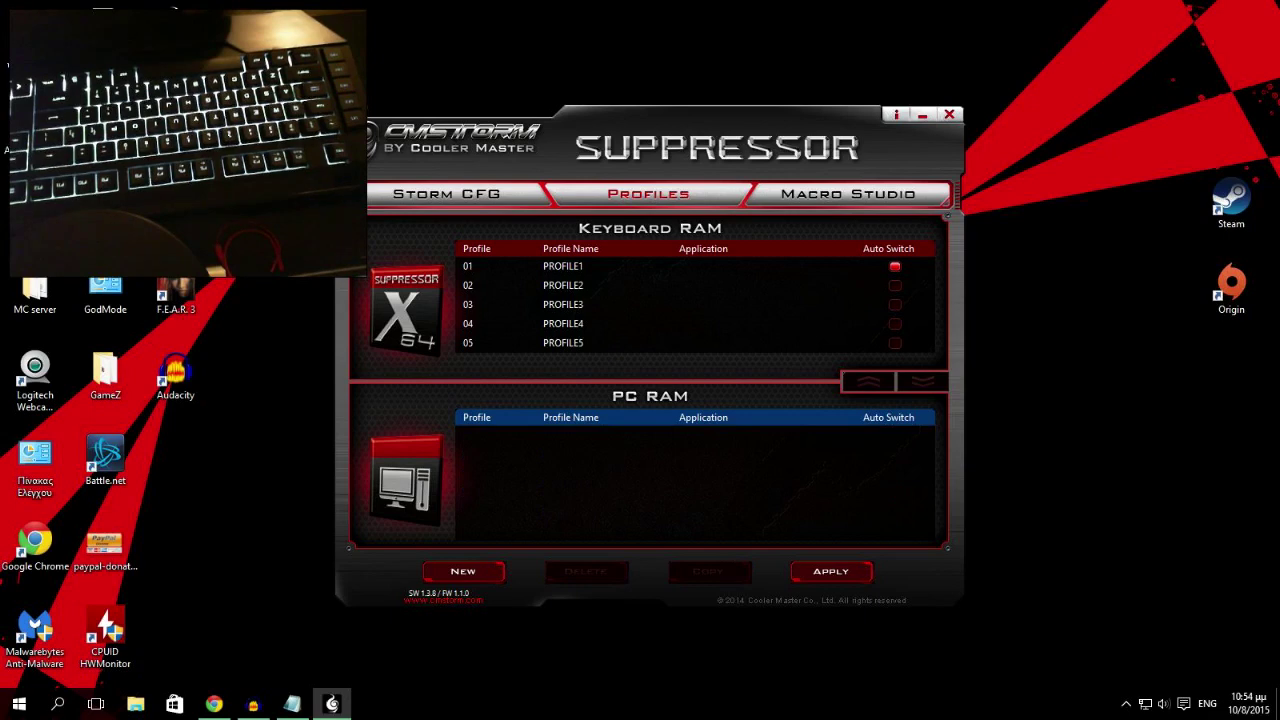
- Select PROFILE1 in Keyboard RAM and add one new profile to the PC RAM list
key(Down)
key(Down)
key(Down)
key(Down)
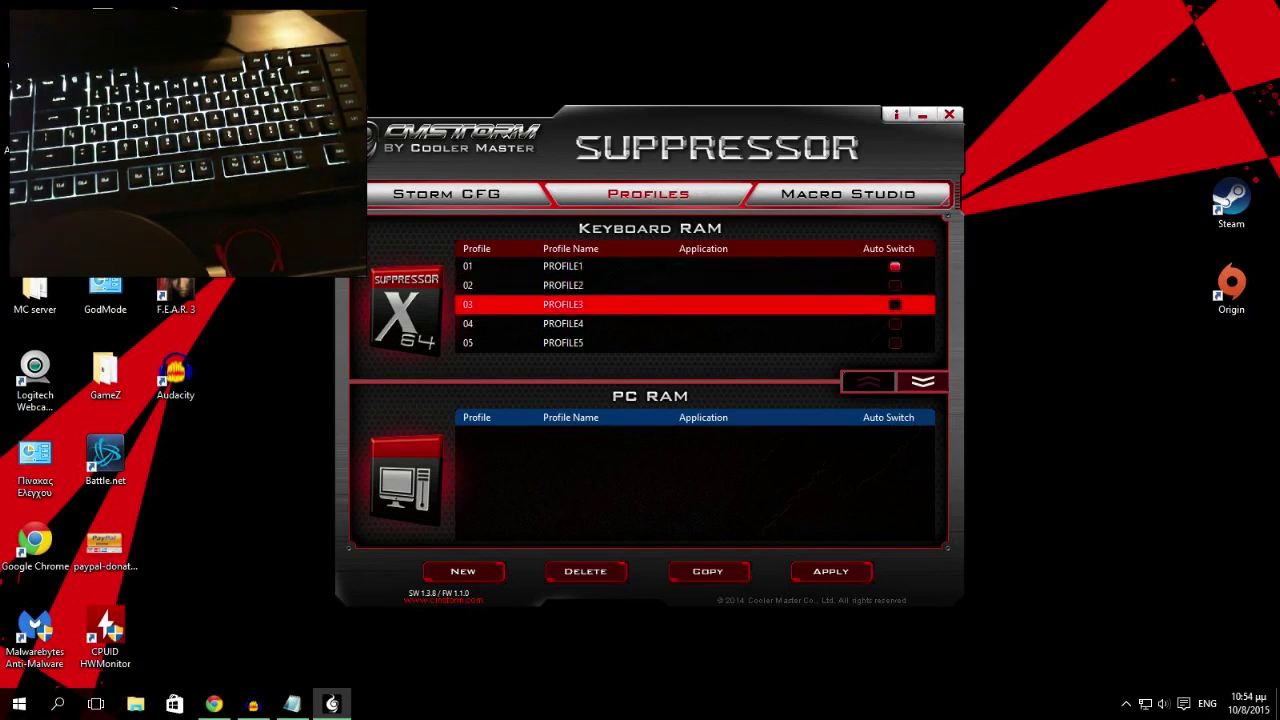
key(Down)
click(563, 266)
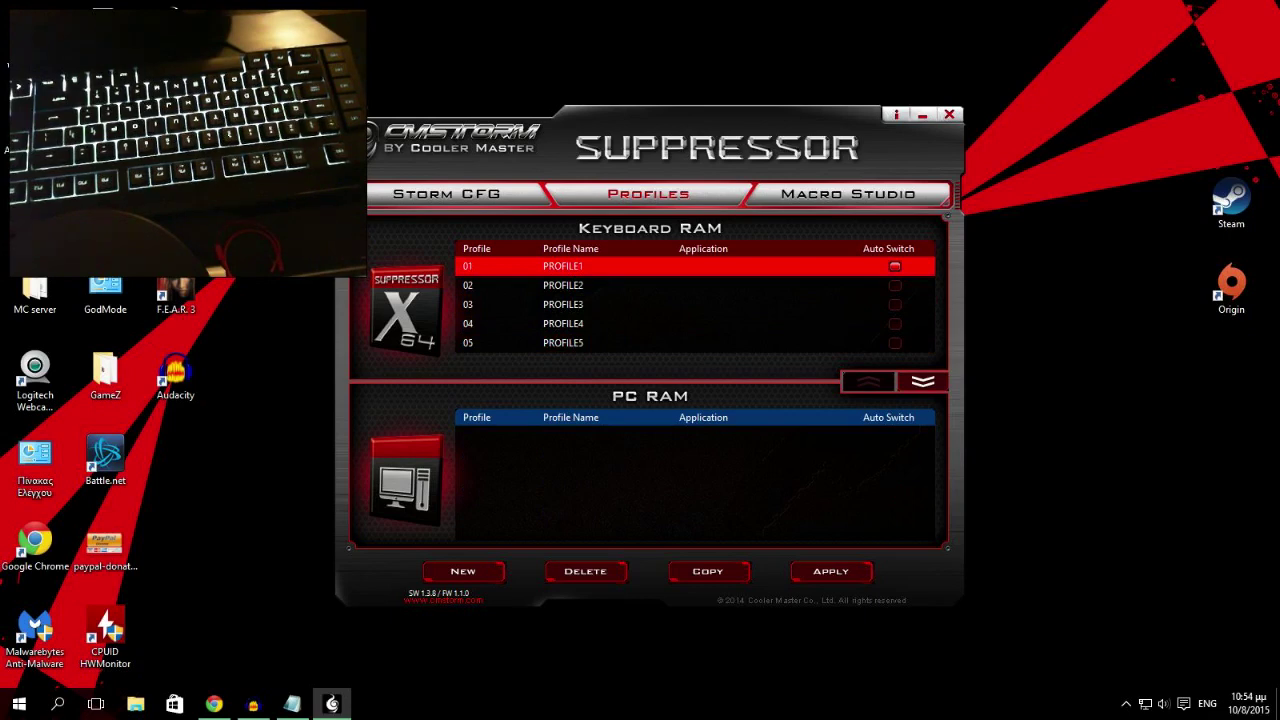
click(463, 572)
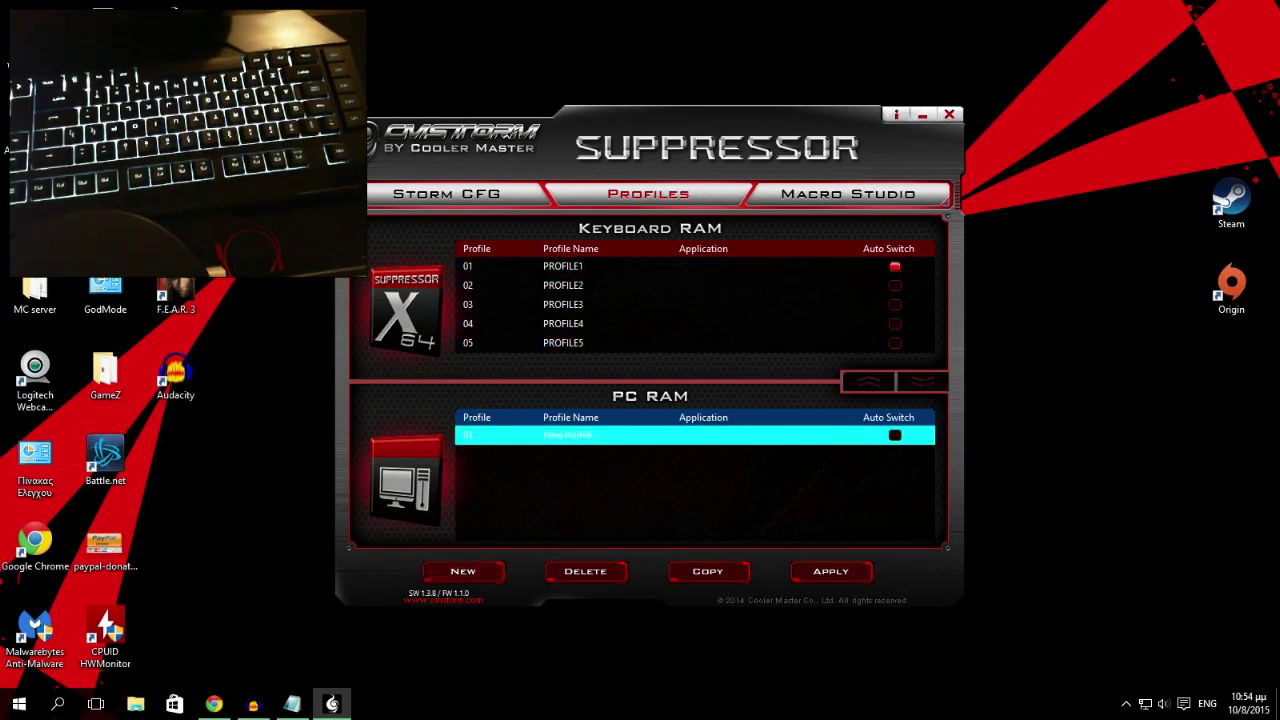
- Create a new macro named test1 in the Macro Studio
click(446, 194)
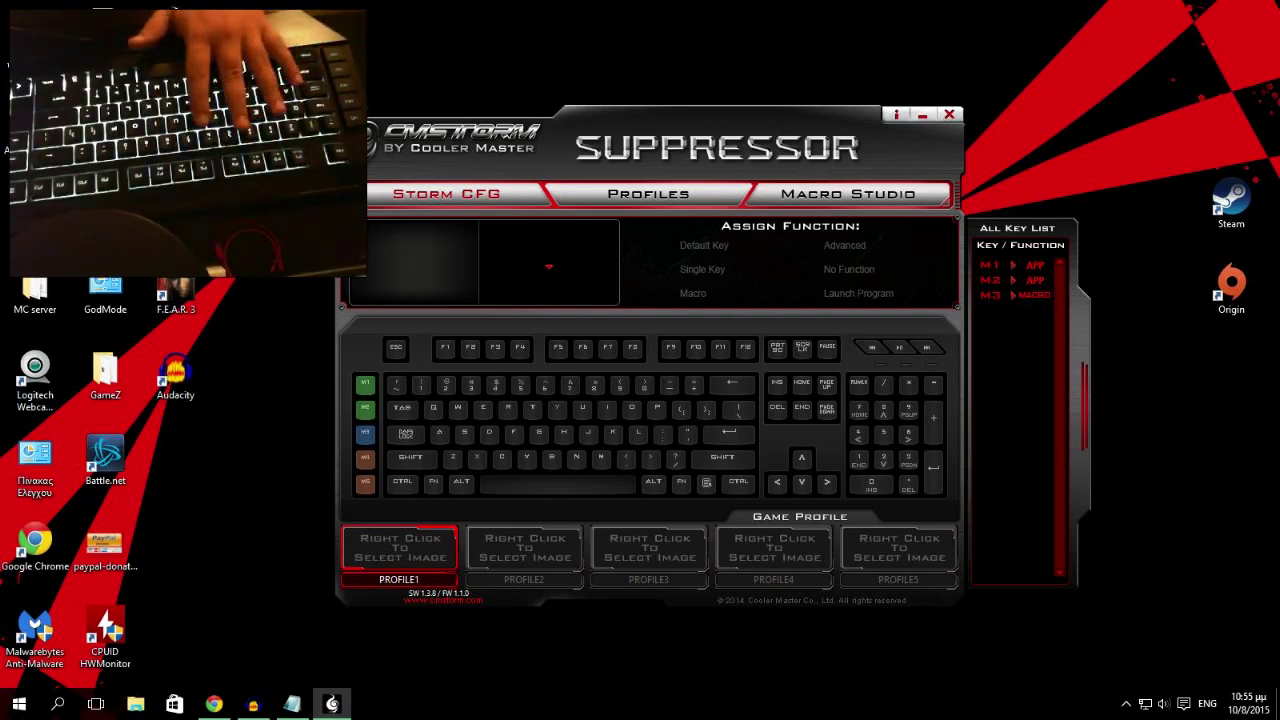
click(648, 194)
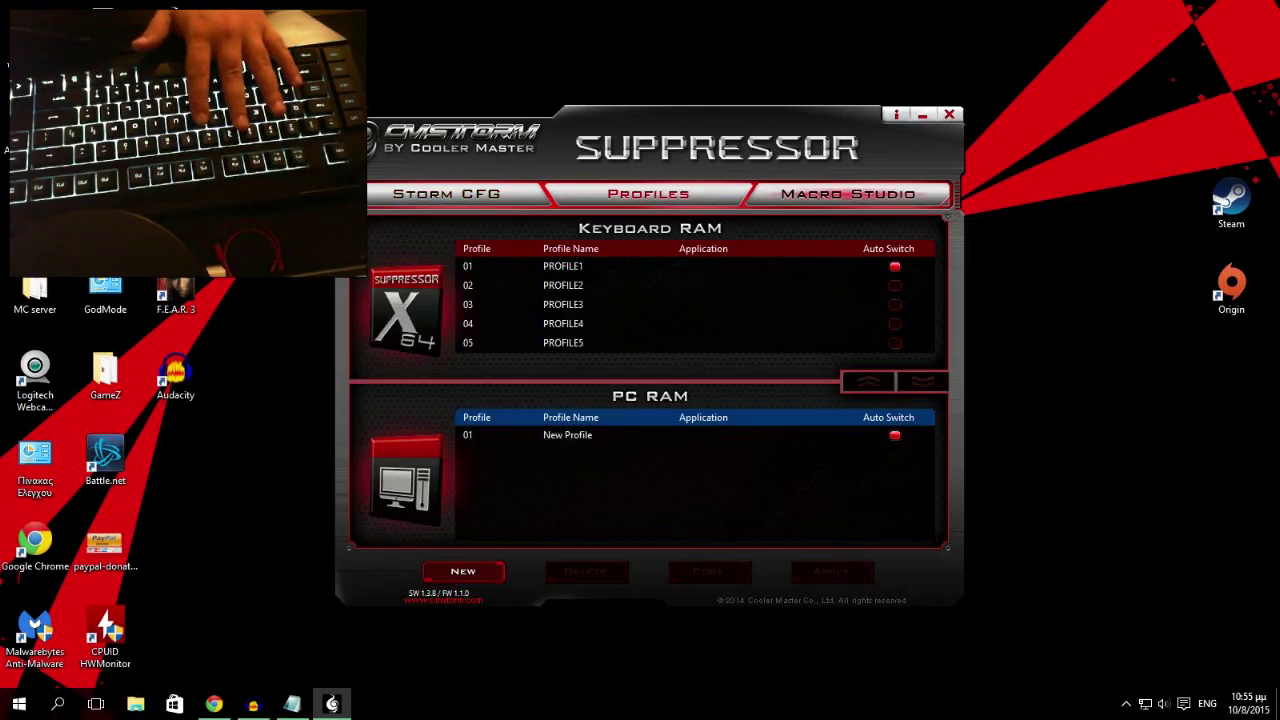
click(848, 194)
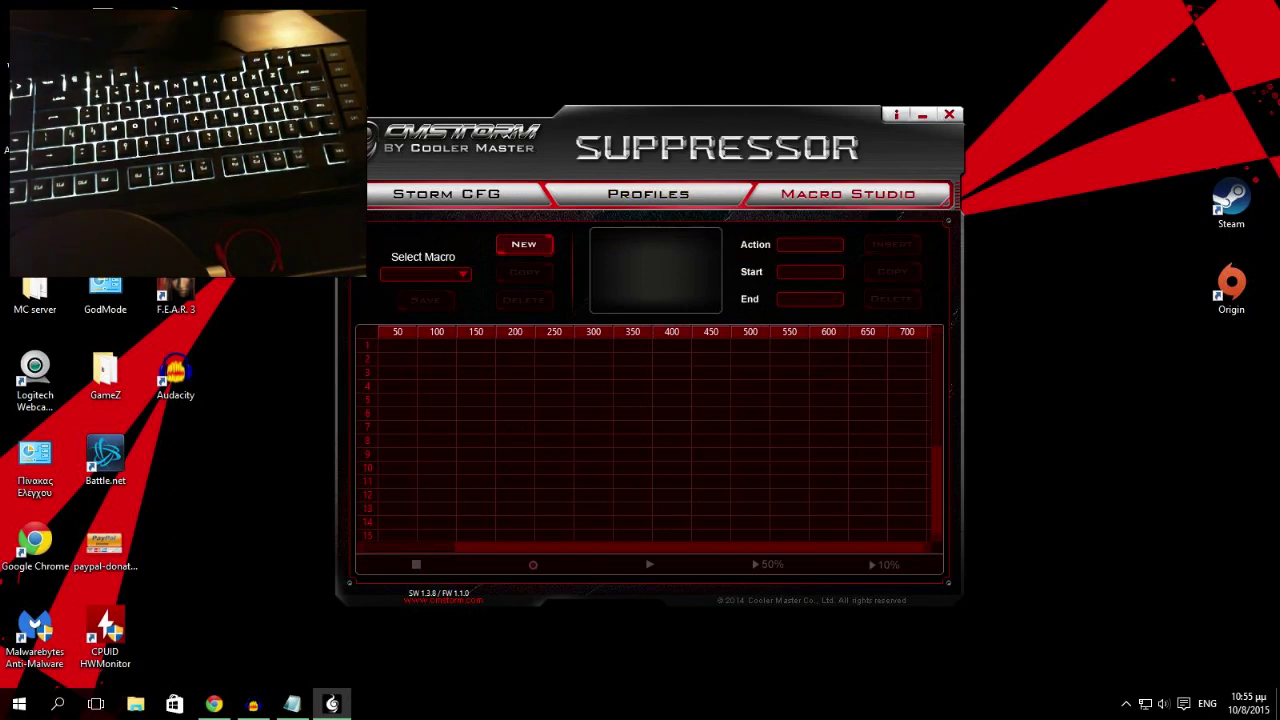
click(463, 274)
click(463, 274)
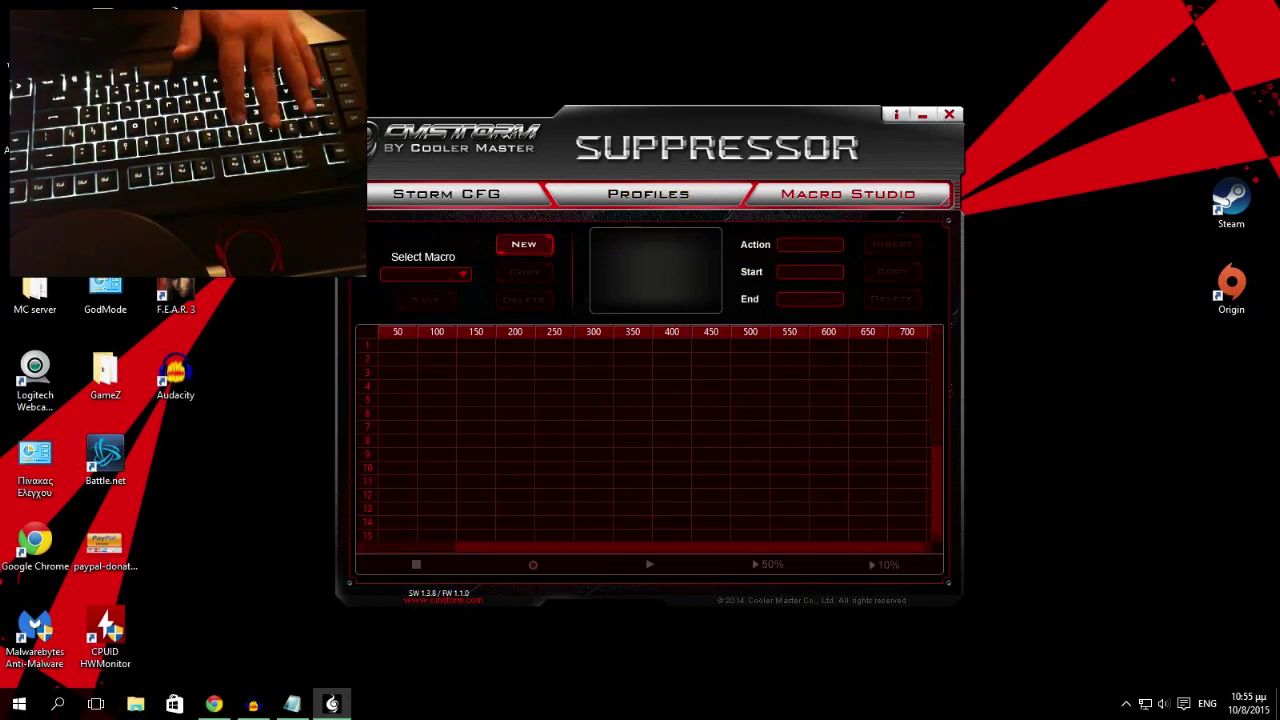
click(524, 245)
text(test)
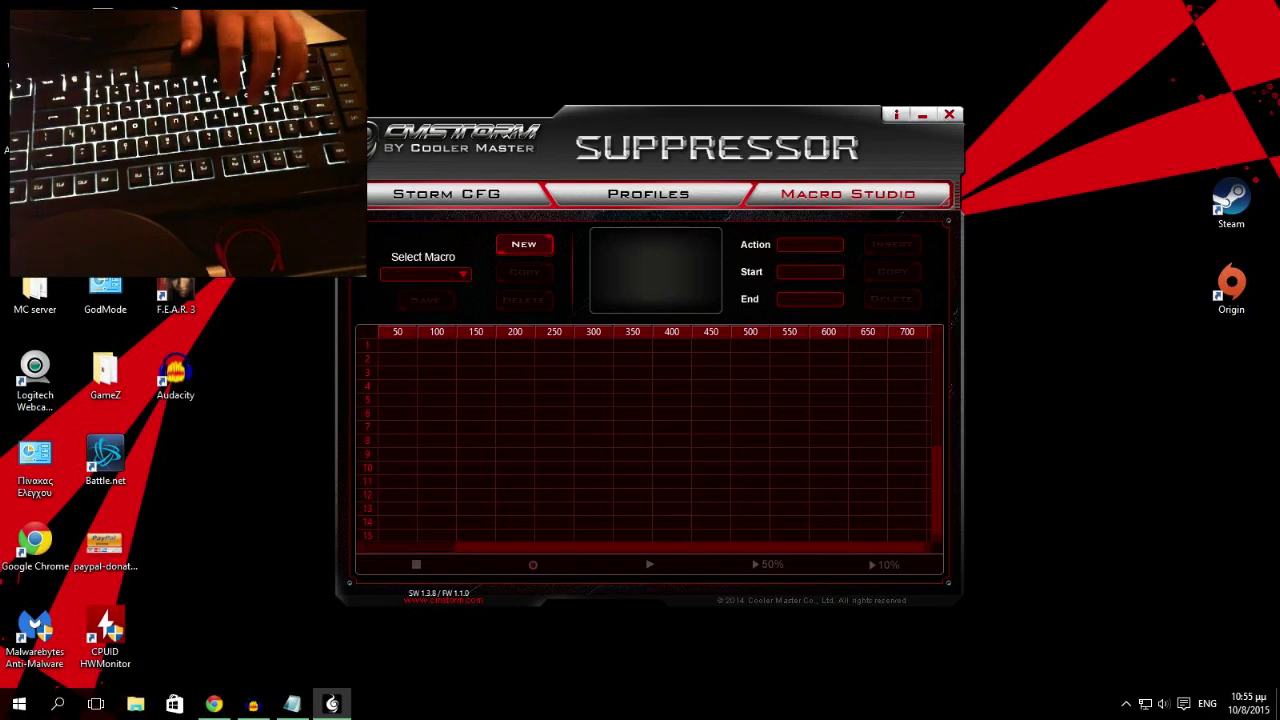
text(1)
key(Return)
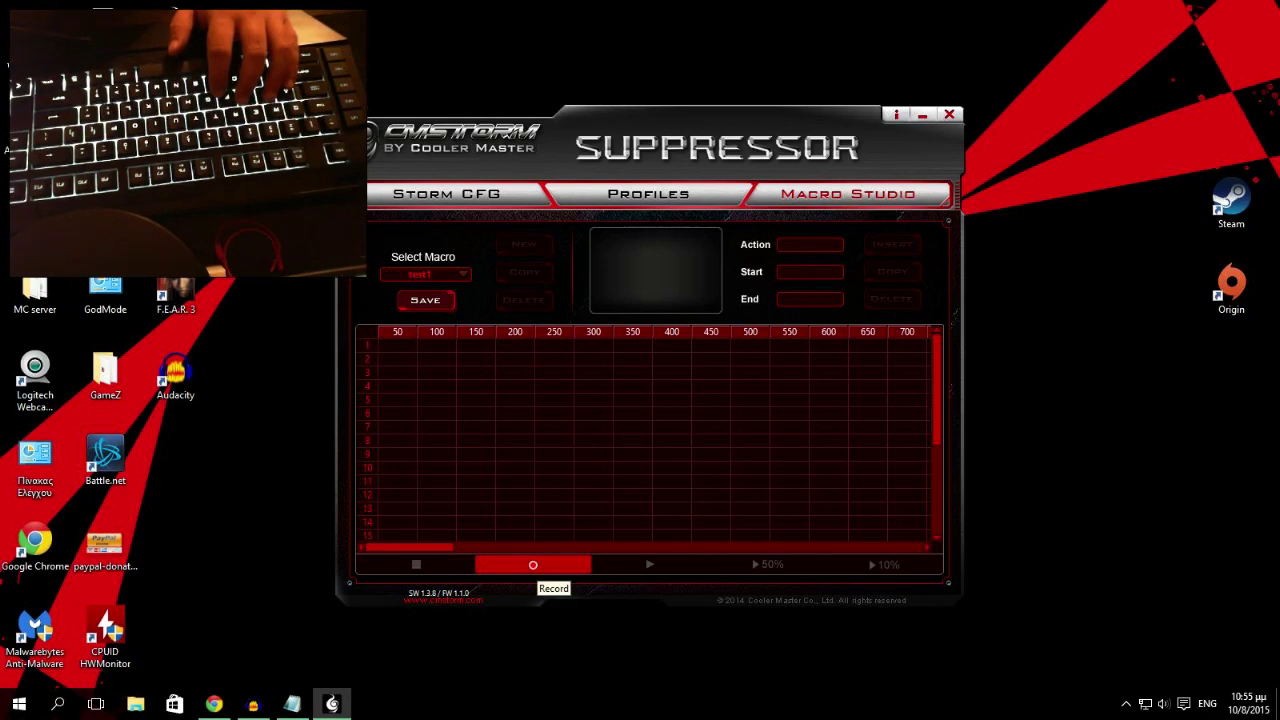
- Start recording the test1 macro in God Mode, with zero delays between actions
click(533, 565)
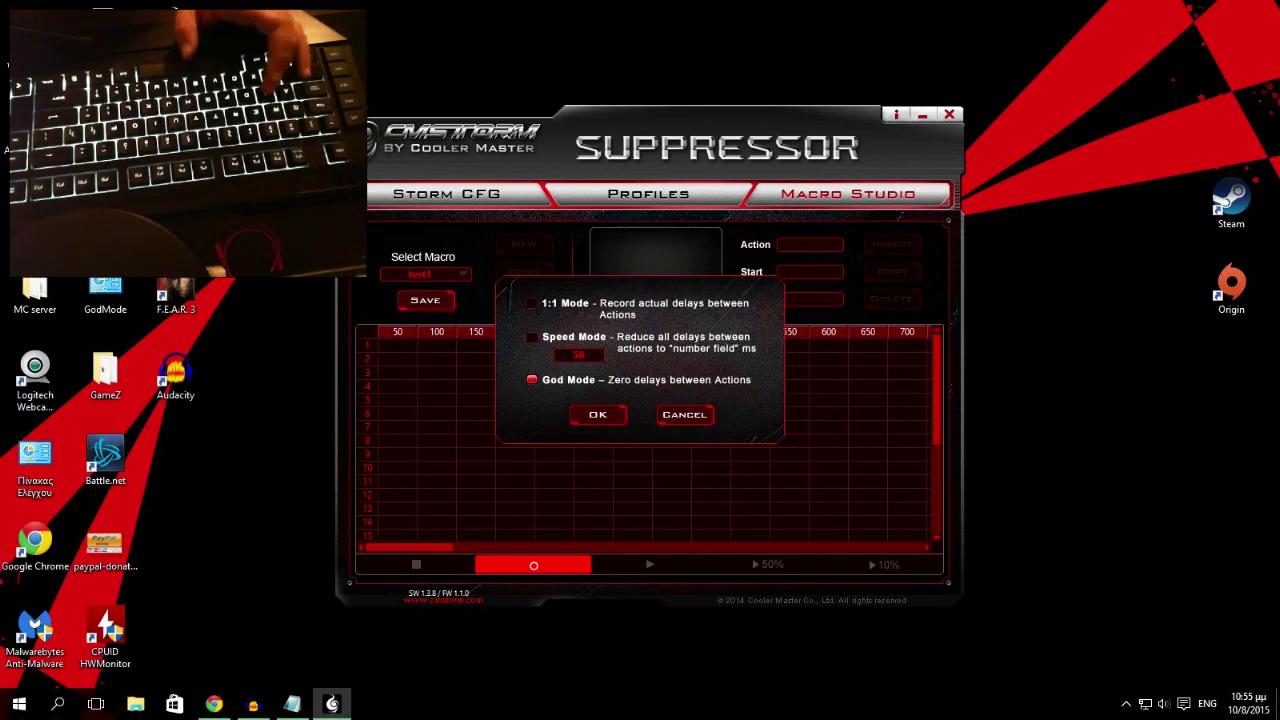
click(532, 303)
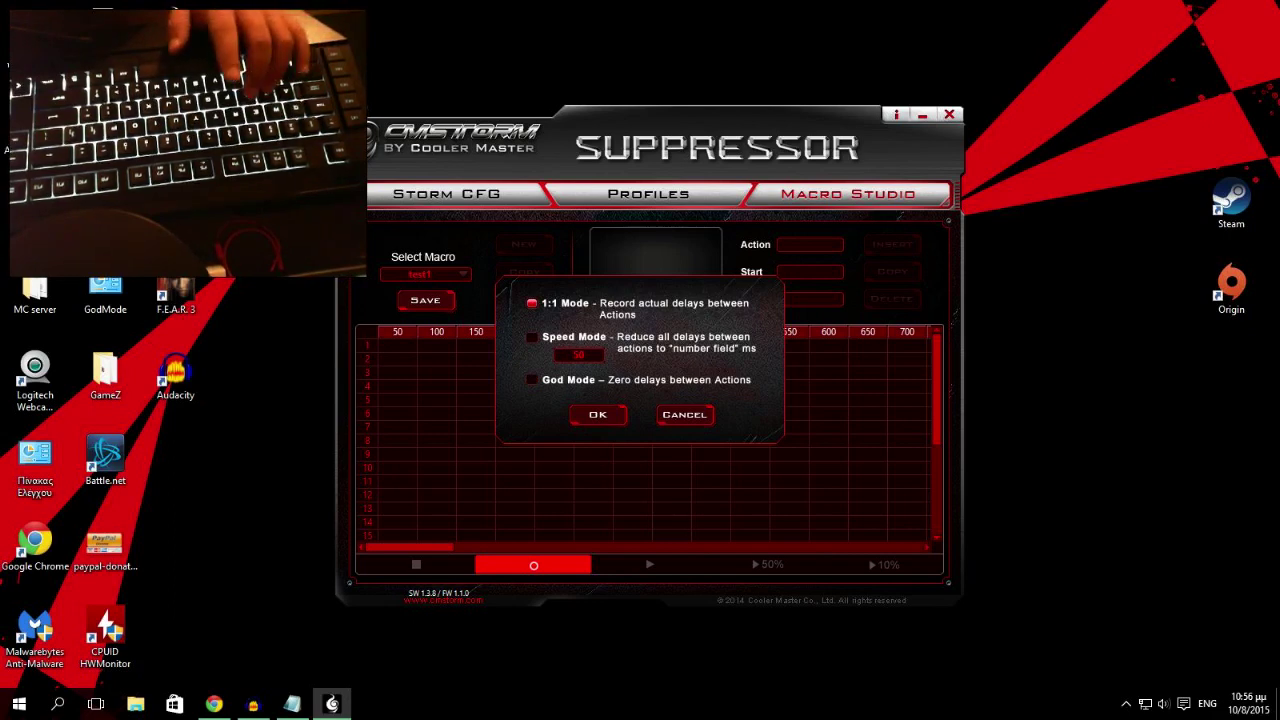
click(532, 337)
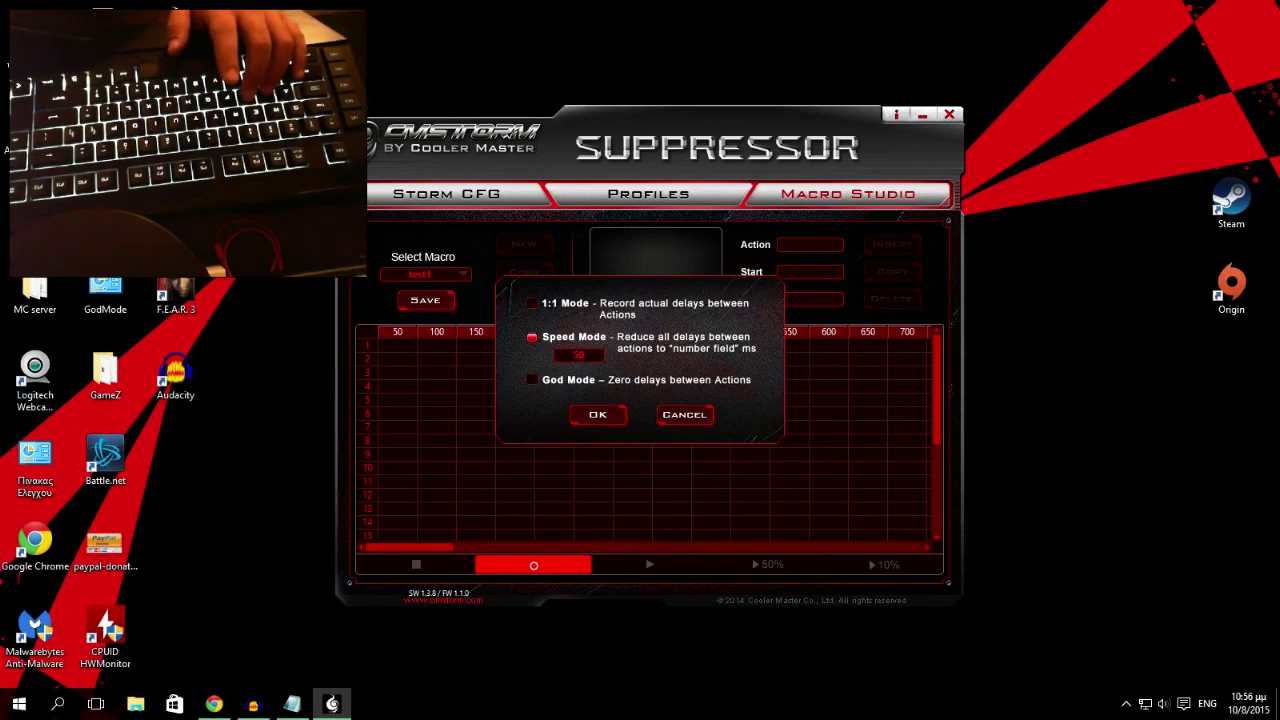
click(579, 355)
key(Return)
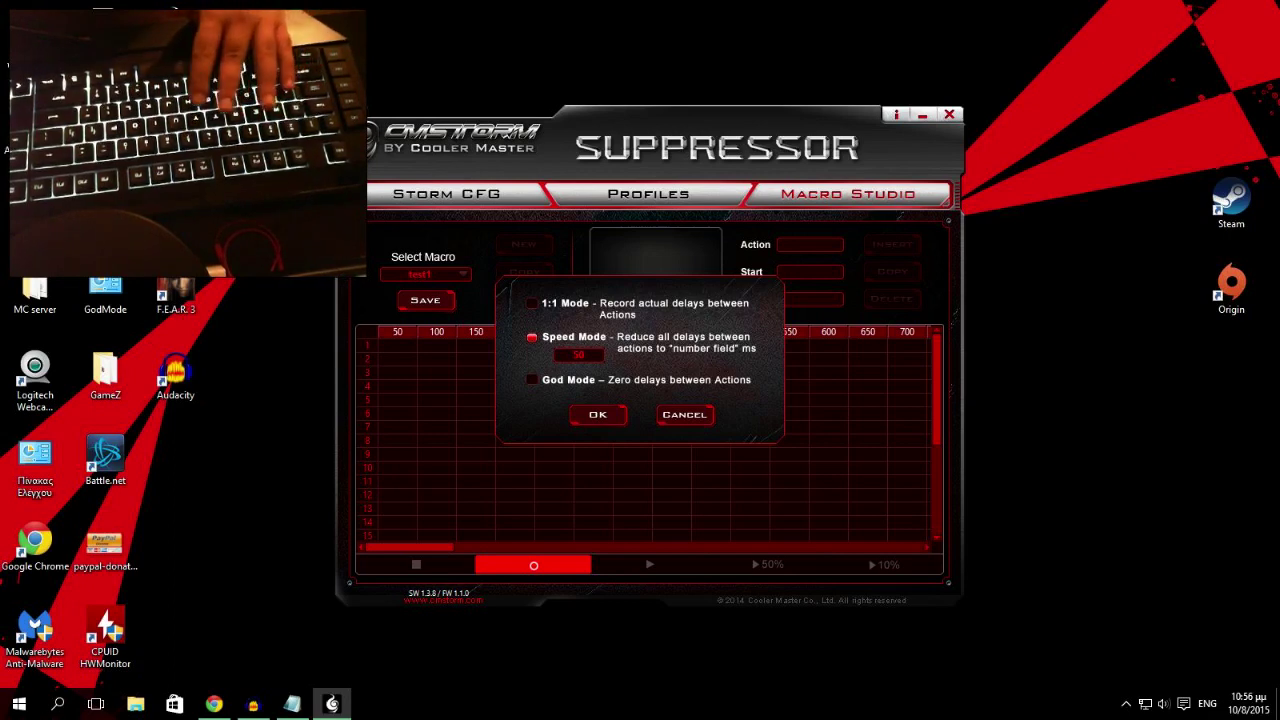
click(532, 380)
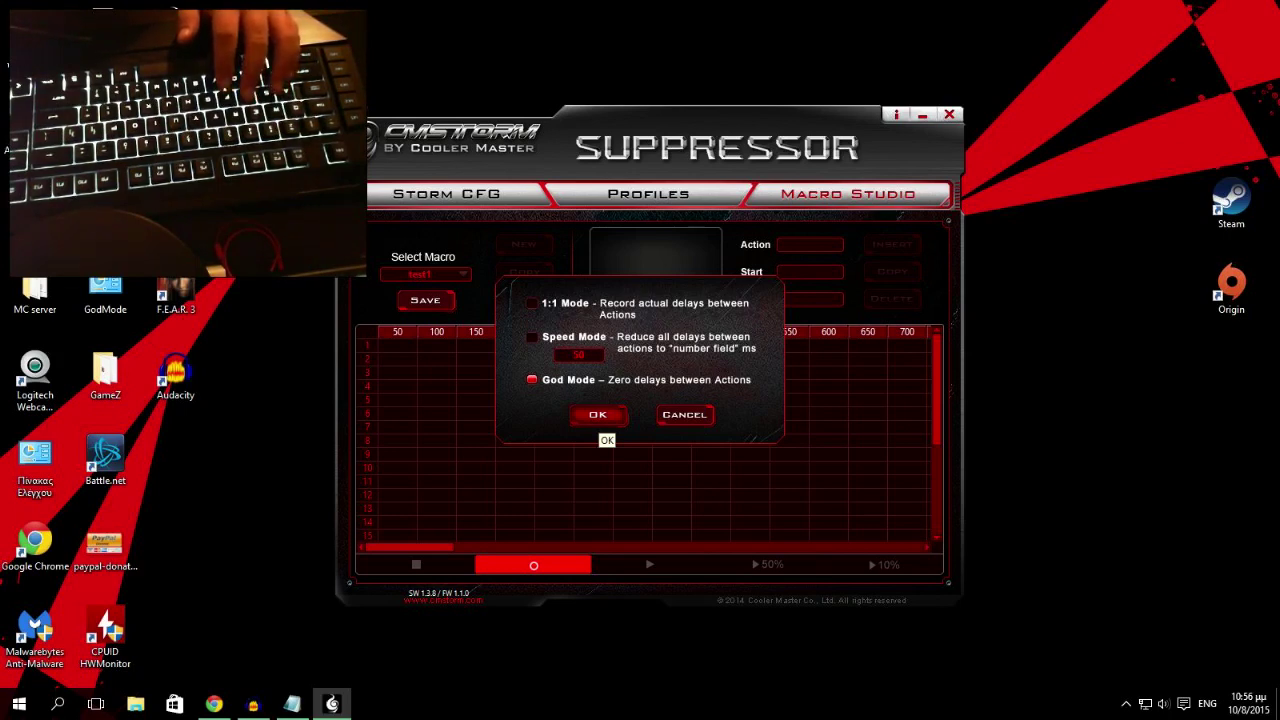
click(599, 415)
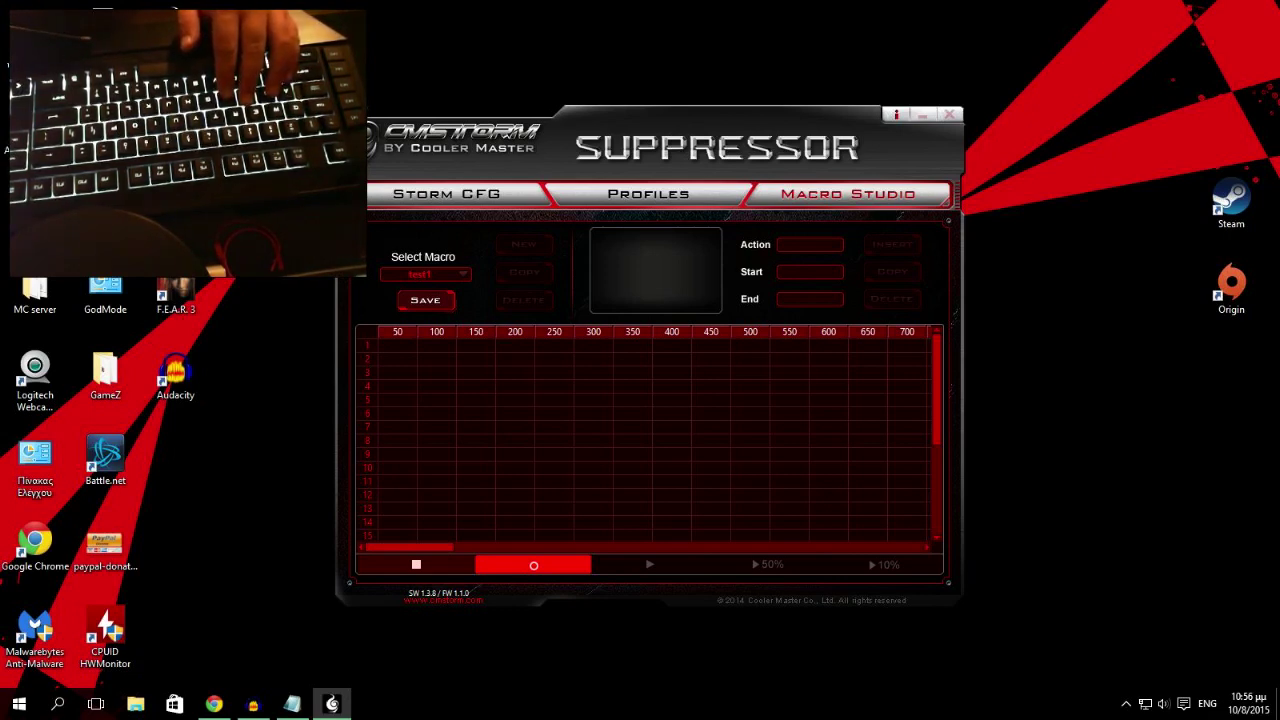
- Record the key sequence Q W R E Q E A D F G A Q W R and save the test1 macro
text(wadsqeadfgaqwr)
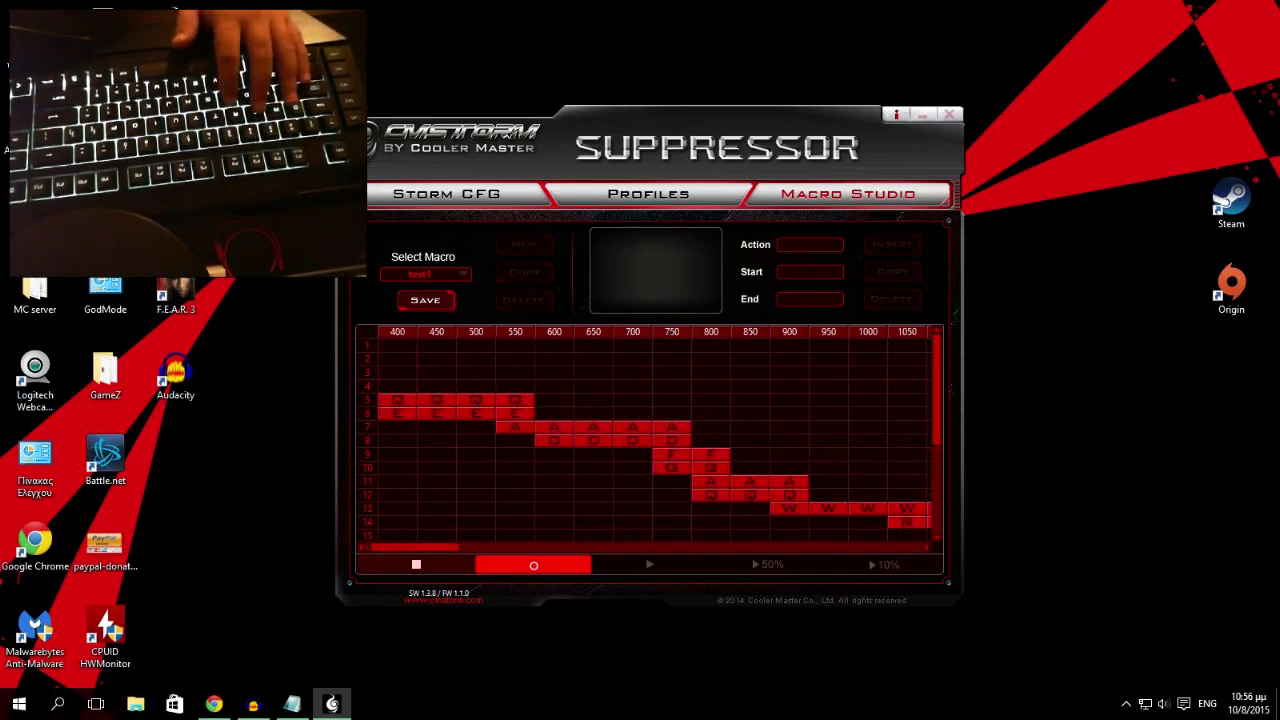
click(416, 565)
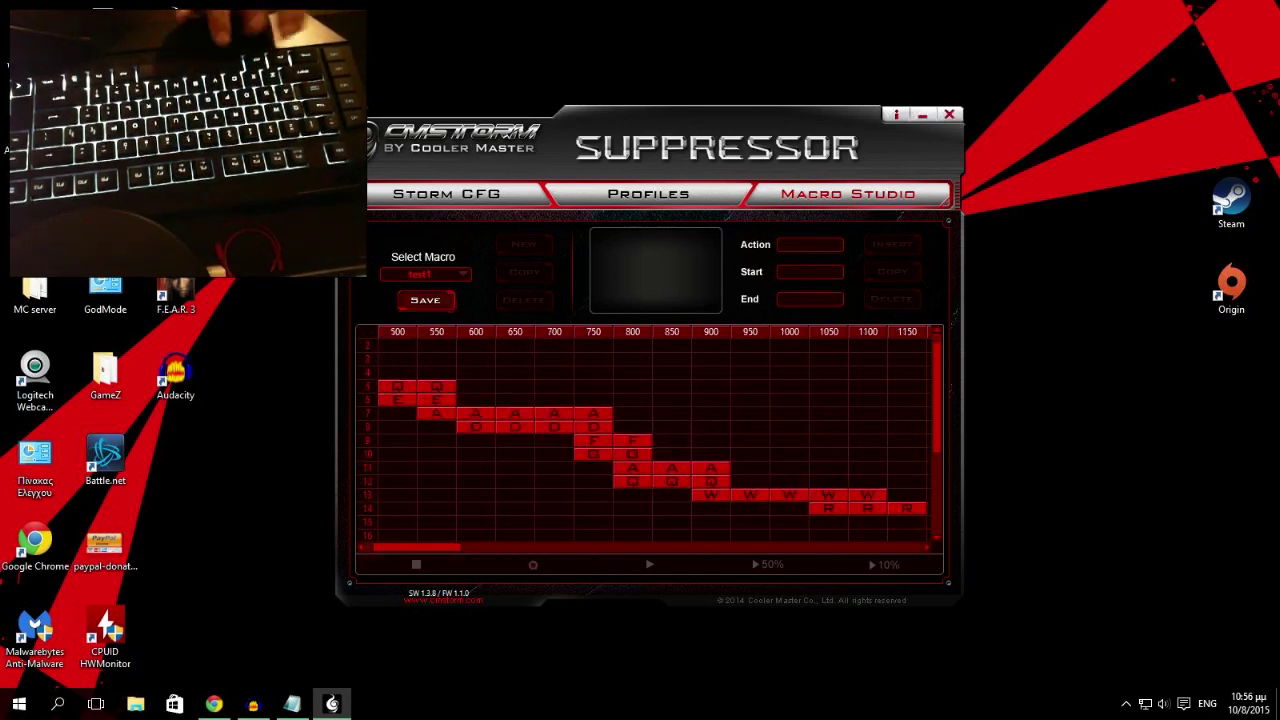
click(426, 301)
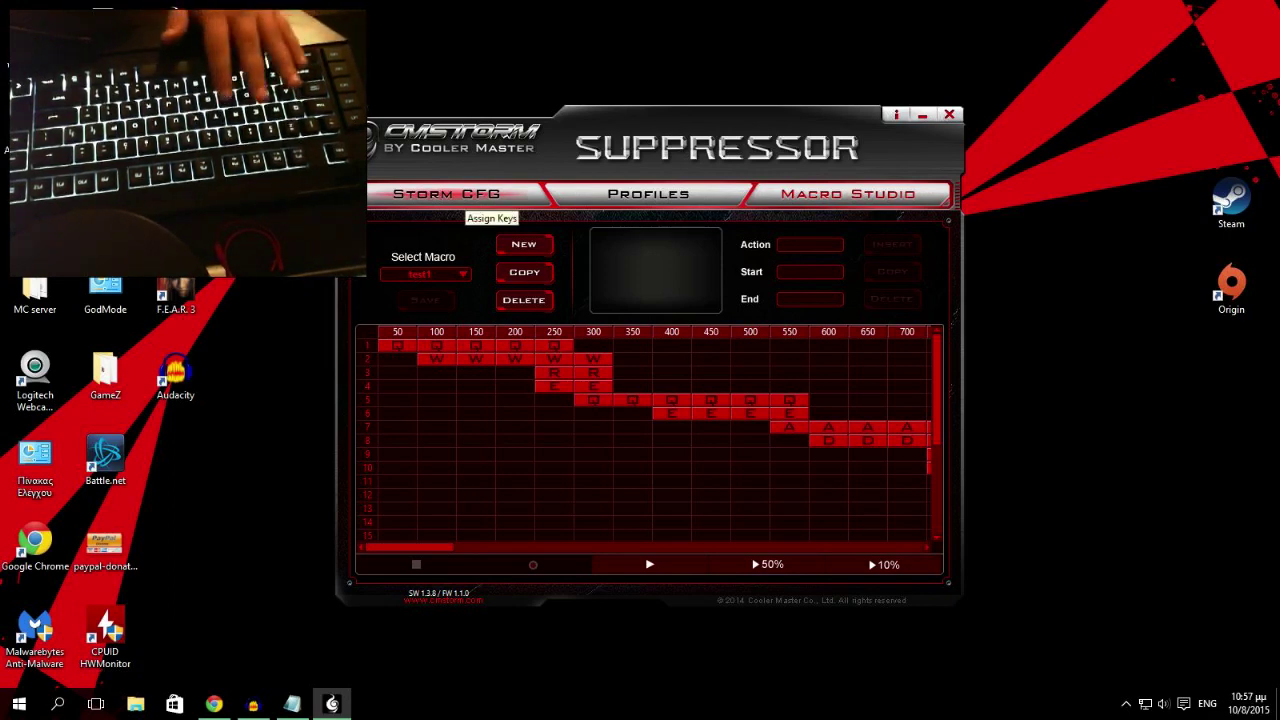
- Look at the macro assignment options for the M5 key in the key configuration
click(466, 199)
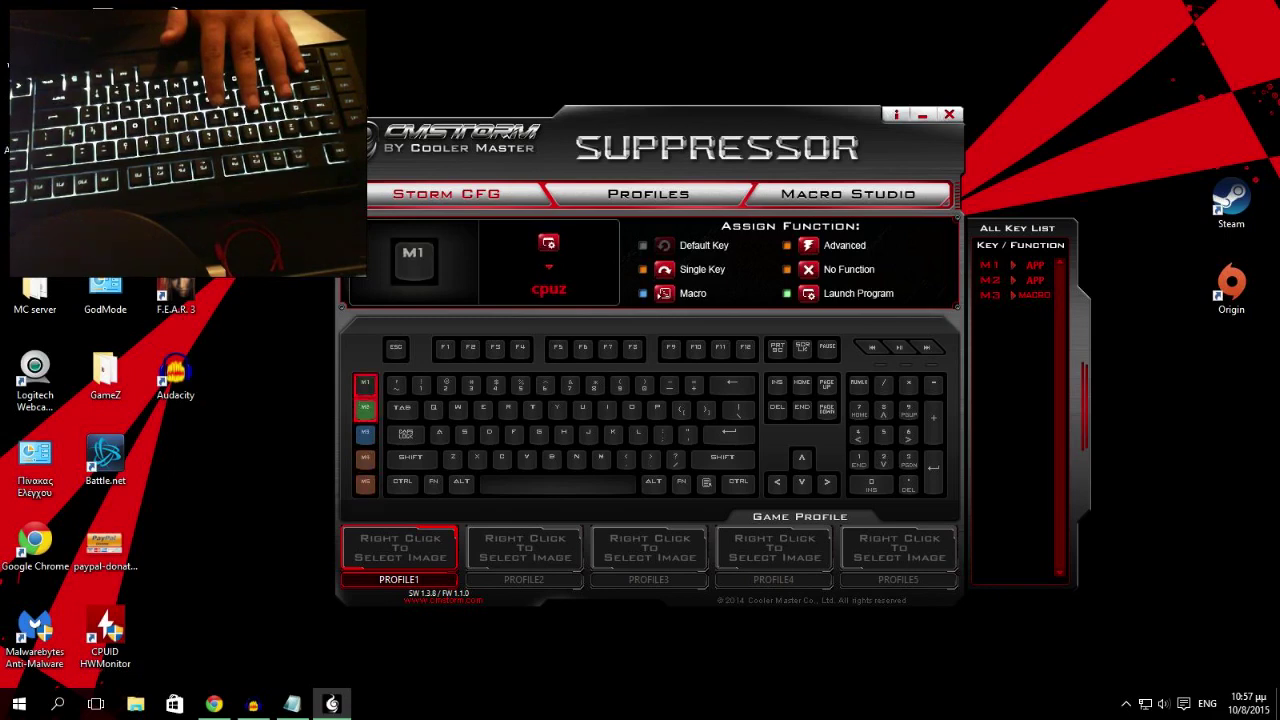
click(366, 410)
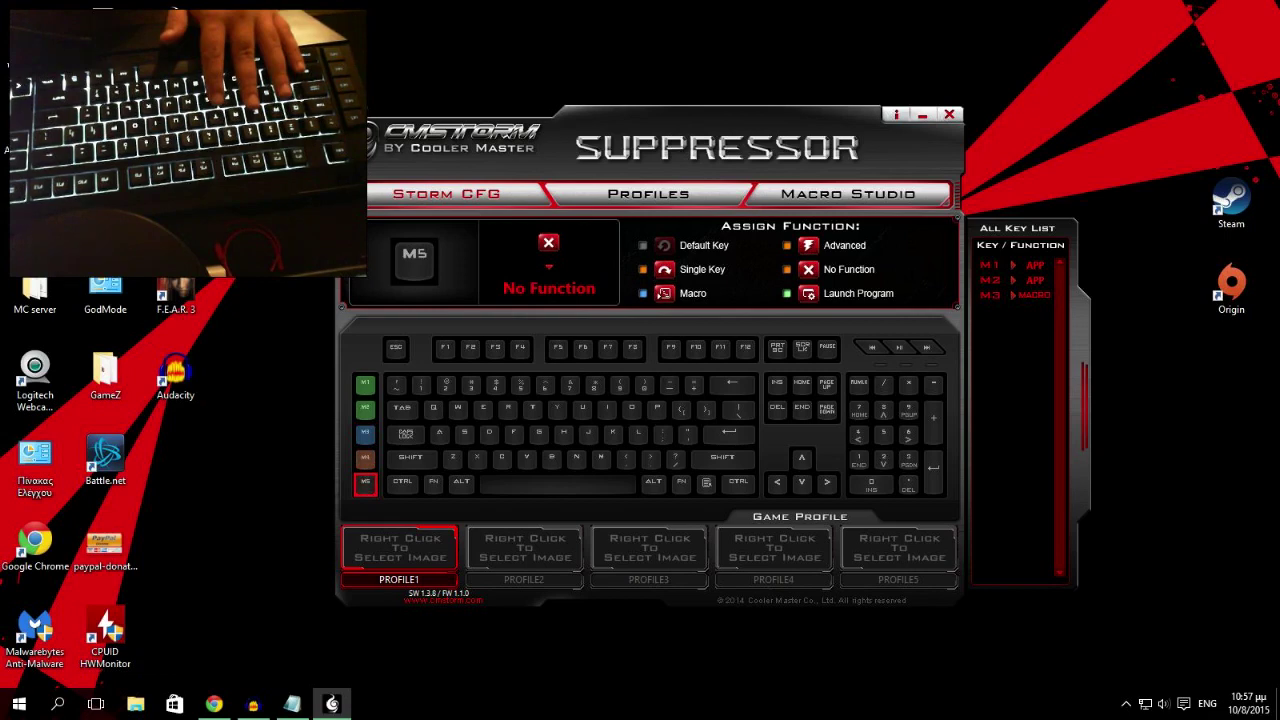
click(665, 294)
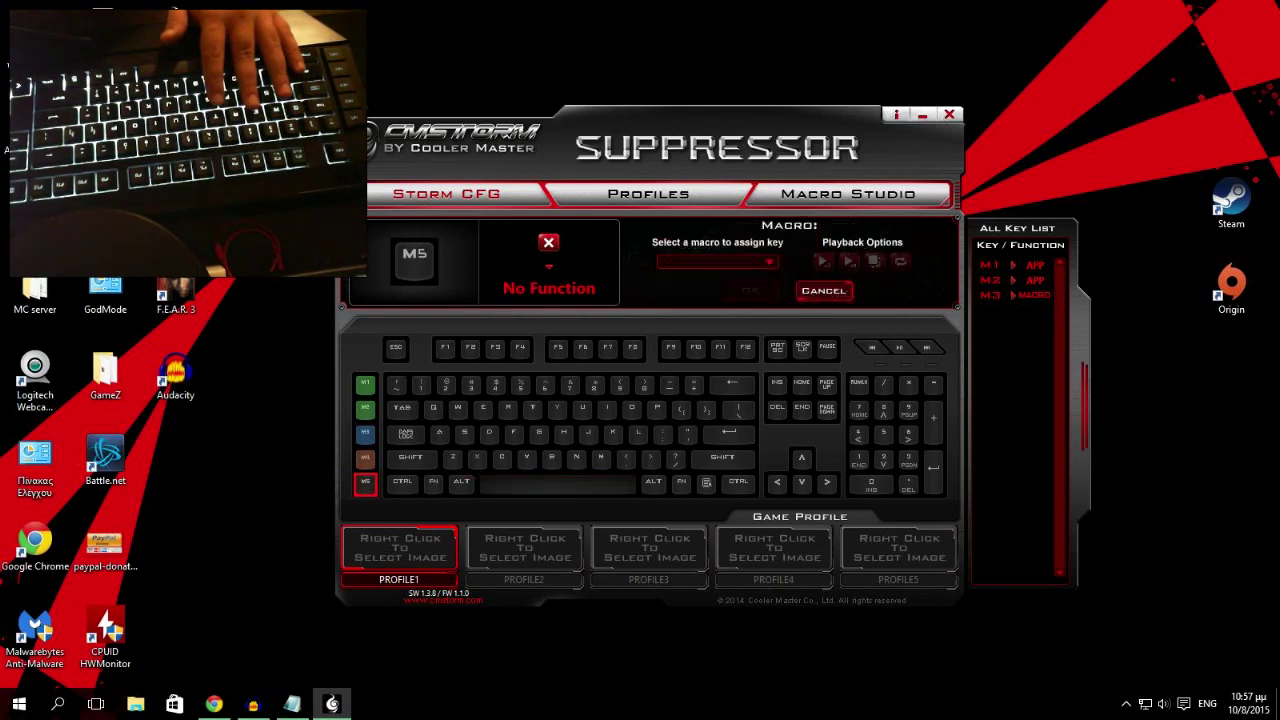
click(824, 291)
click(366, 484)
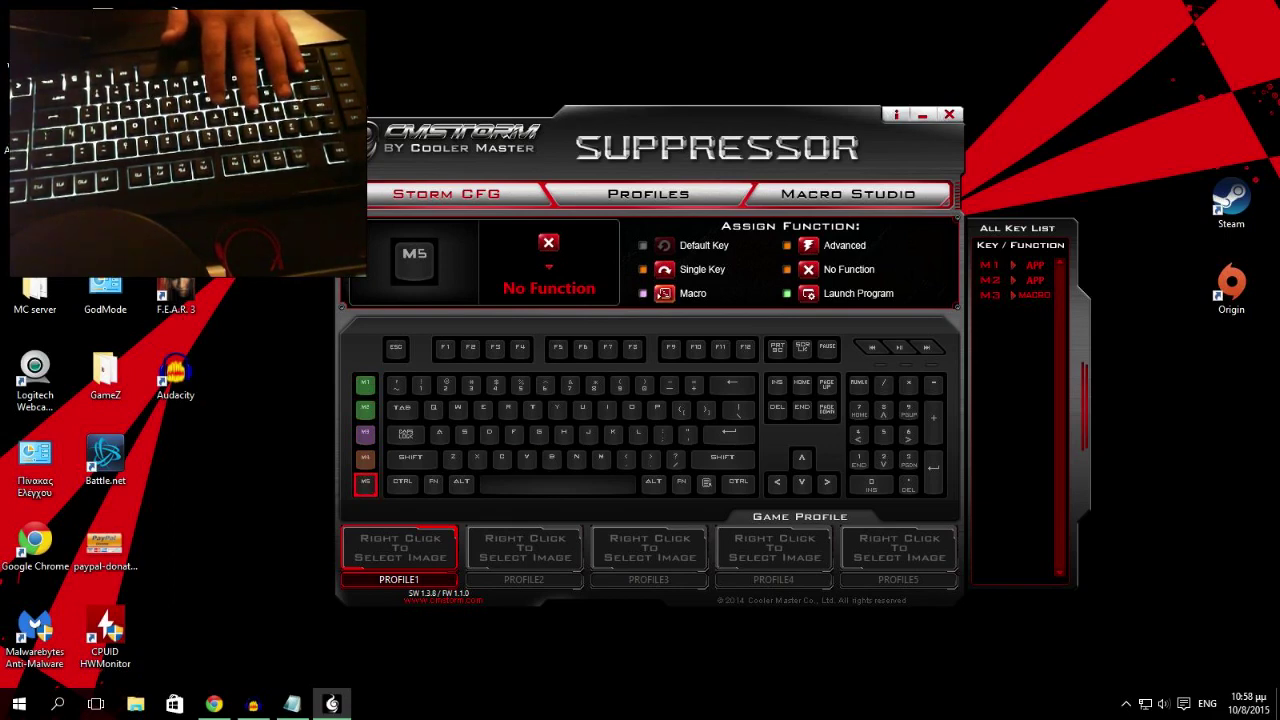
- Assign the test1 macro to the M5 key and reselect M5 to check its function
click(665, 294)
click(769, 262)
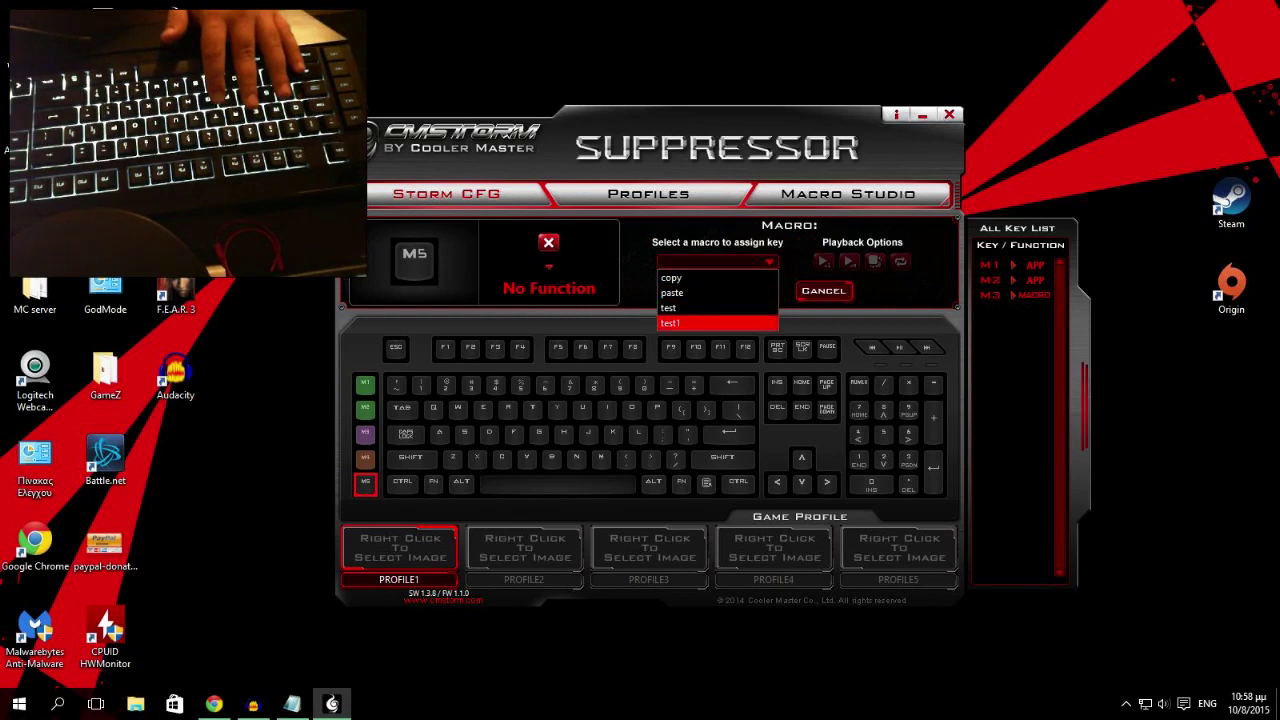
click(717, 323)
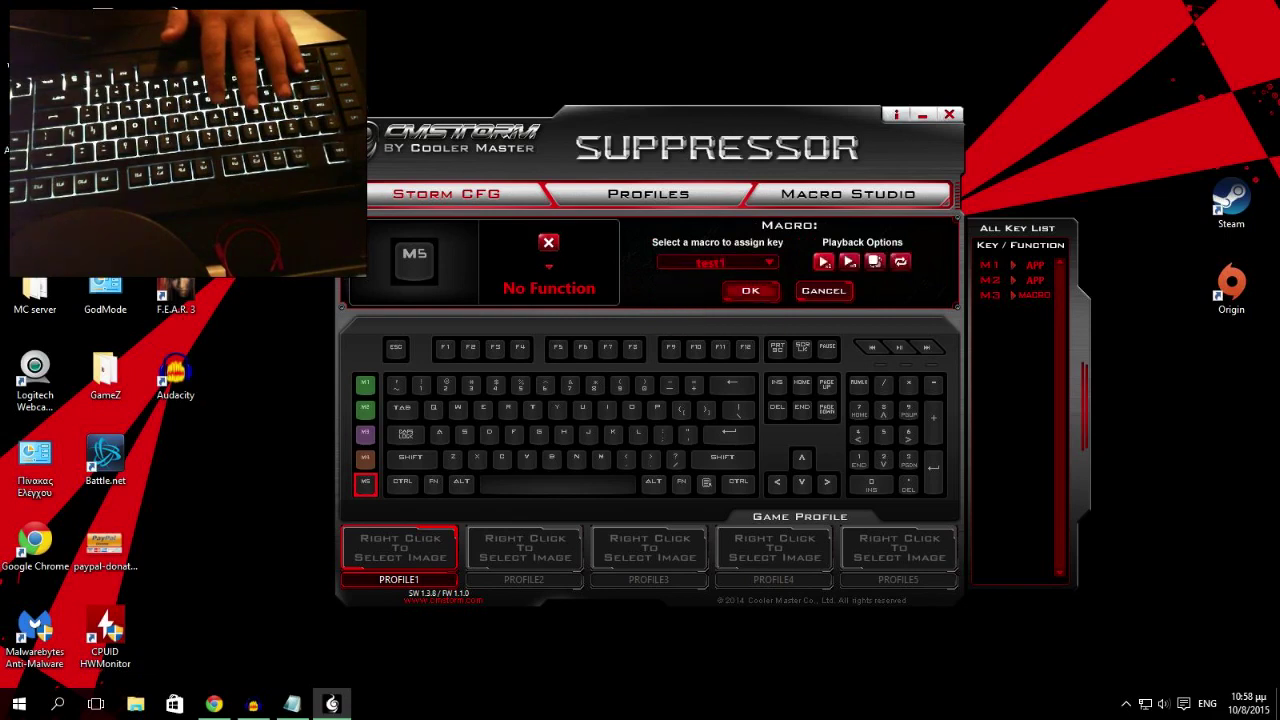
click(750, 290)
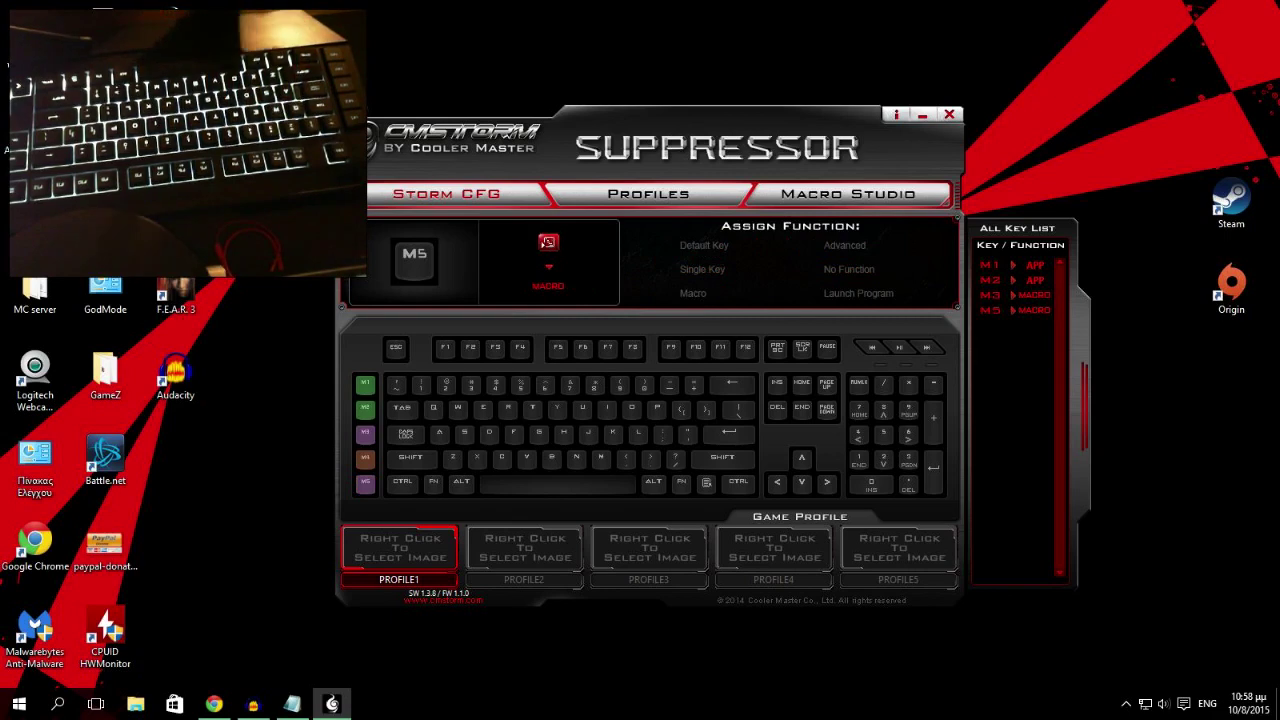
click(608, 349)
click(365, 484)
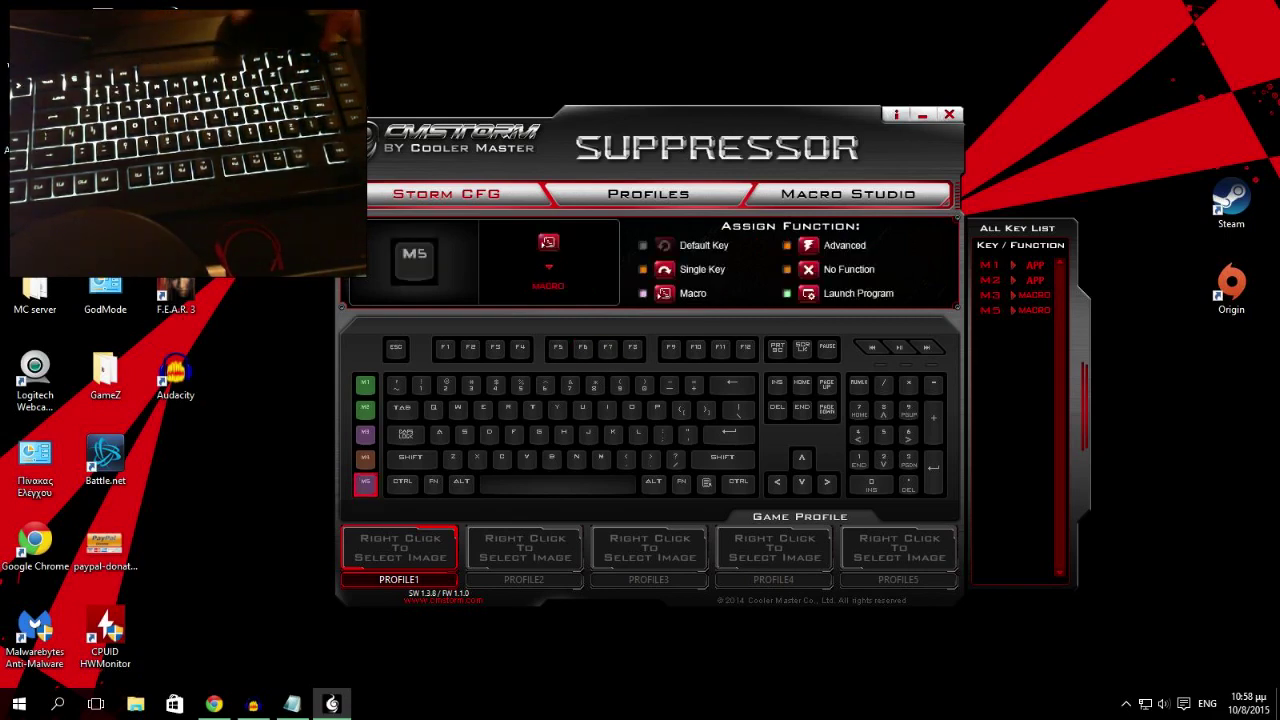
- Examine the test1 macro's timeline in the Macro Studio and return to the key configuration
click(848, 194)
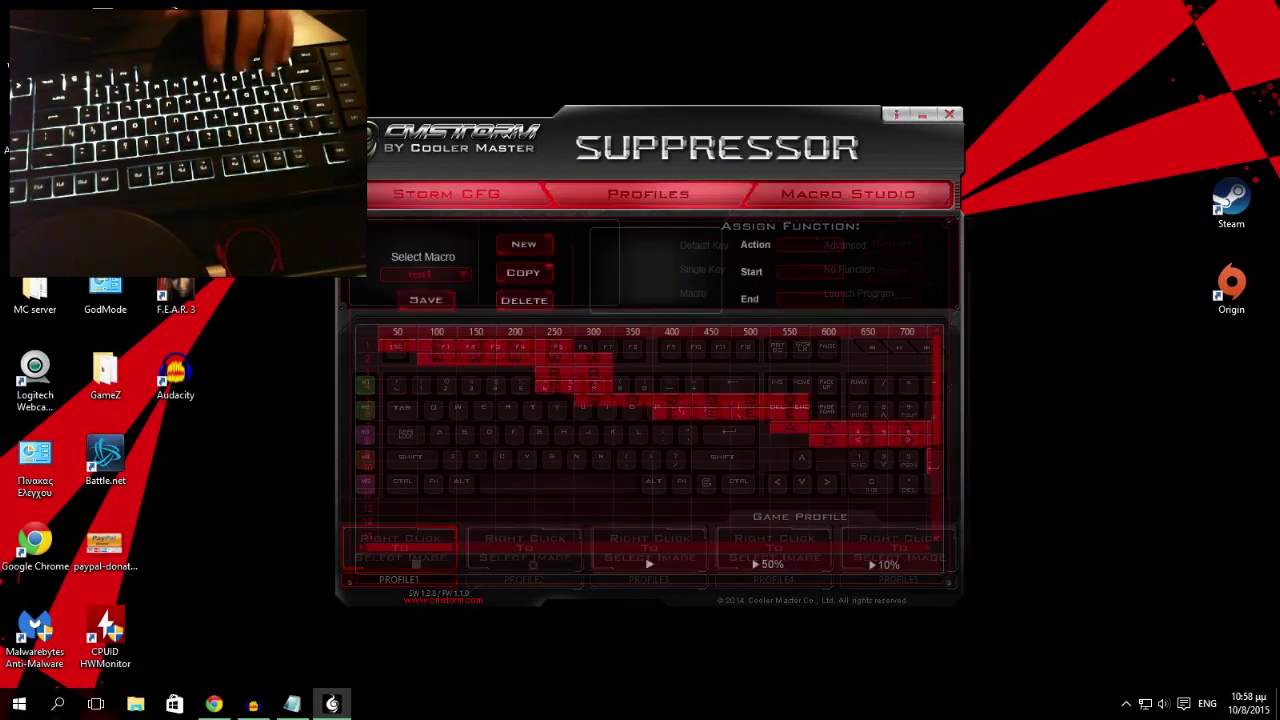
mouse_move(720, 130)
mouse_down()
mouse_move(863, 379)
mouse_move(885, 173)
mouse_move(730, 114)
mouse_up()
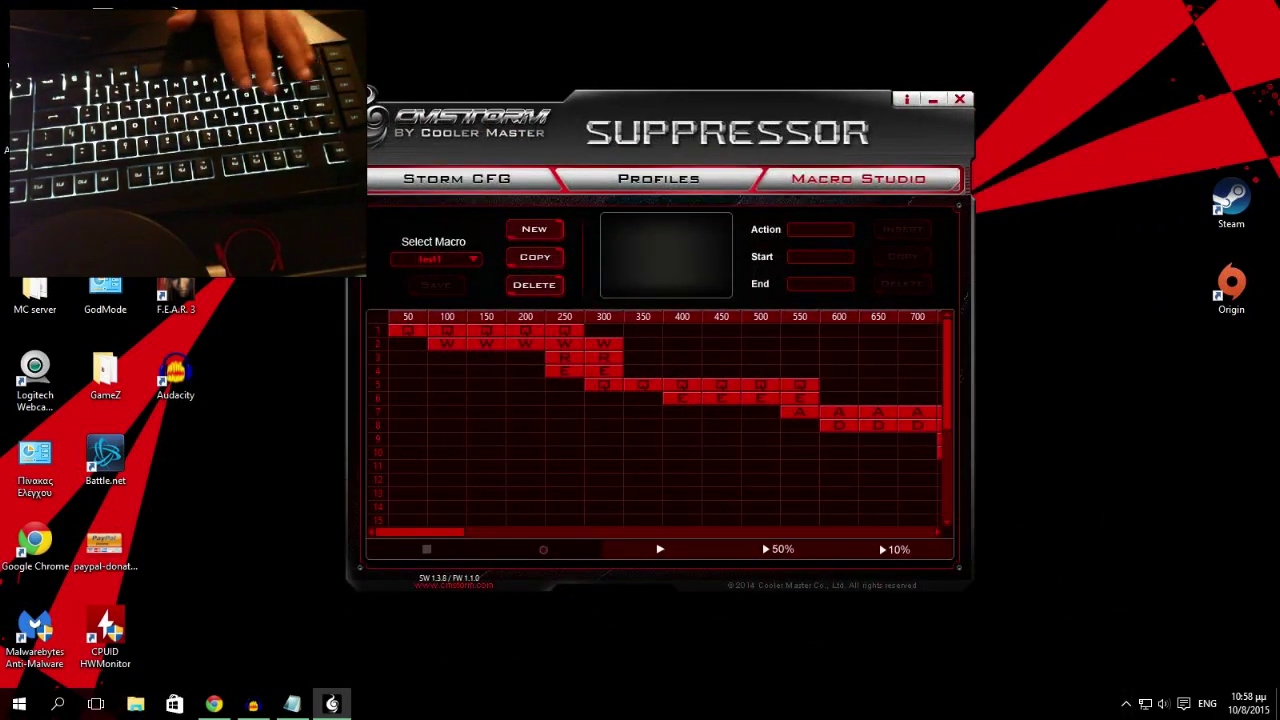
click(457, 179)
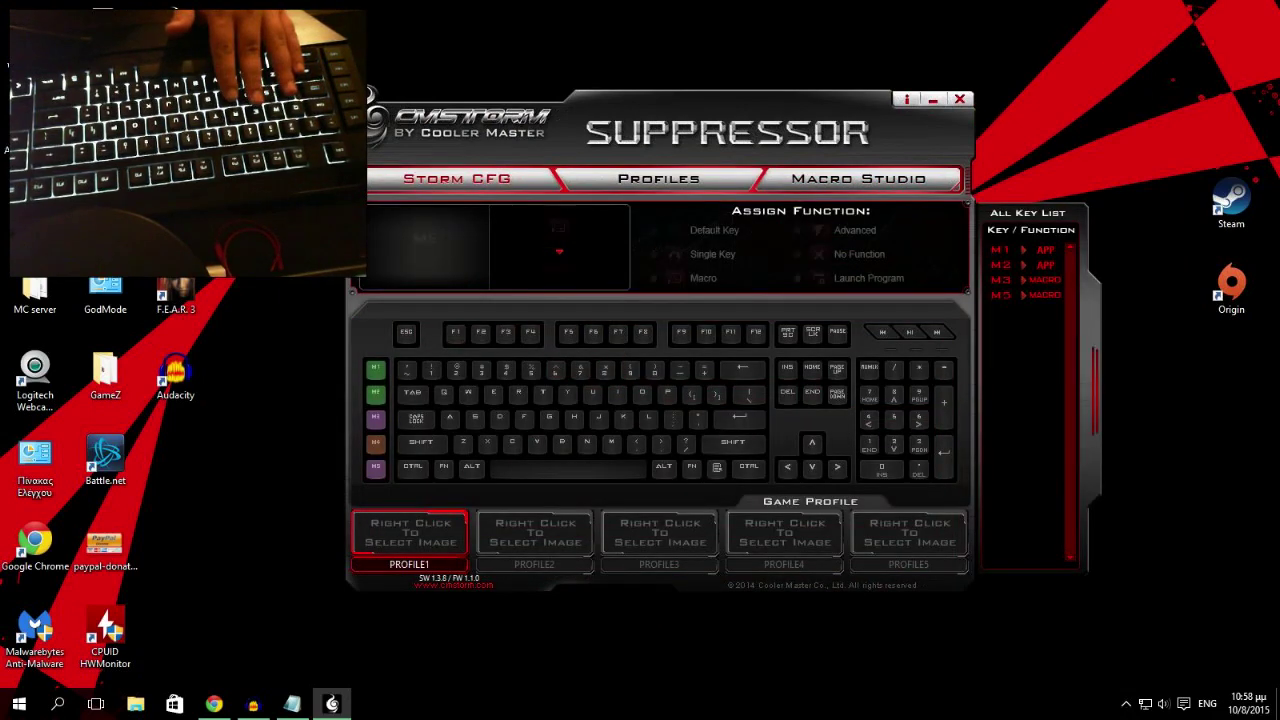
- Browse the desktop folders in the image chooser for PROFILE1 and leave it without choosing an image
right_click(409, 533)
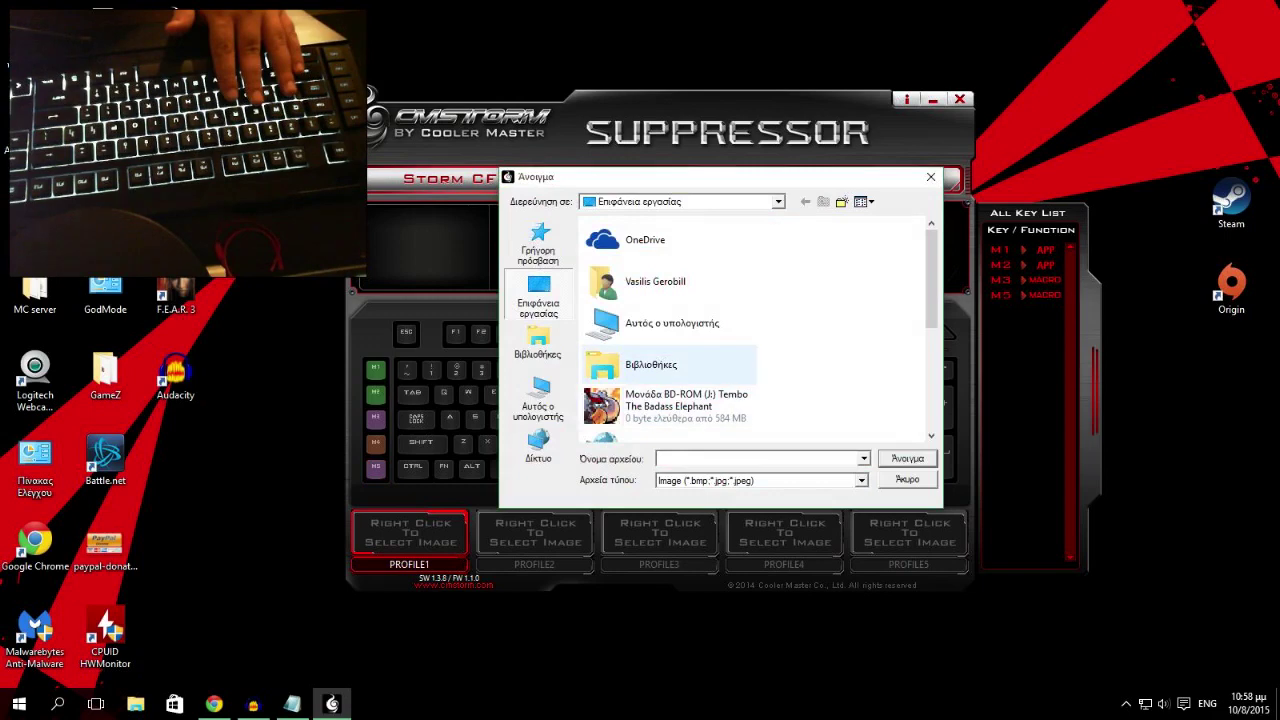
scroll(668, 368, down, 4)
scroll(700, 380, up, 3)
scroll(700, 380, down, 3)
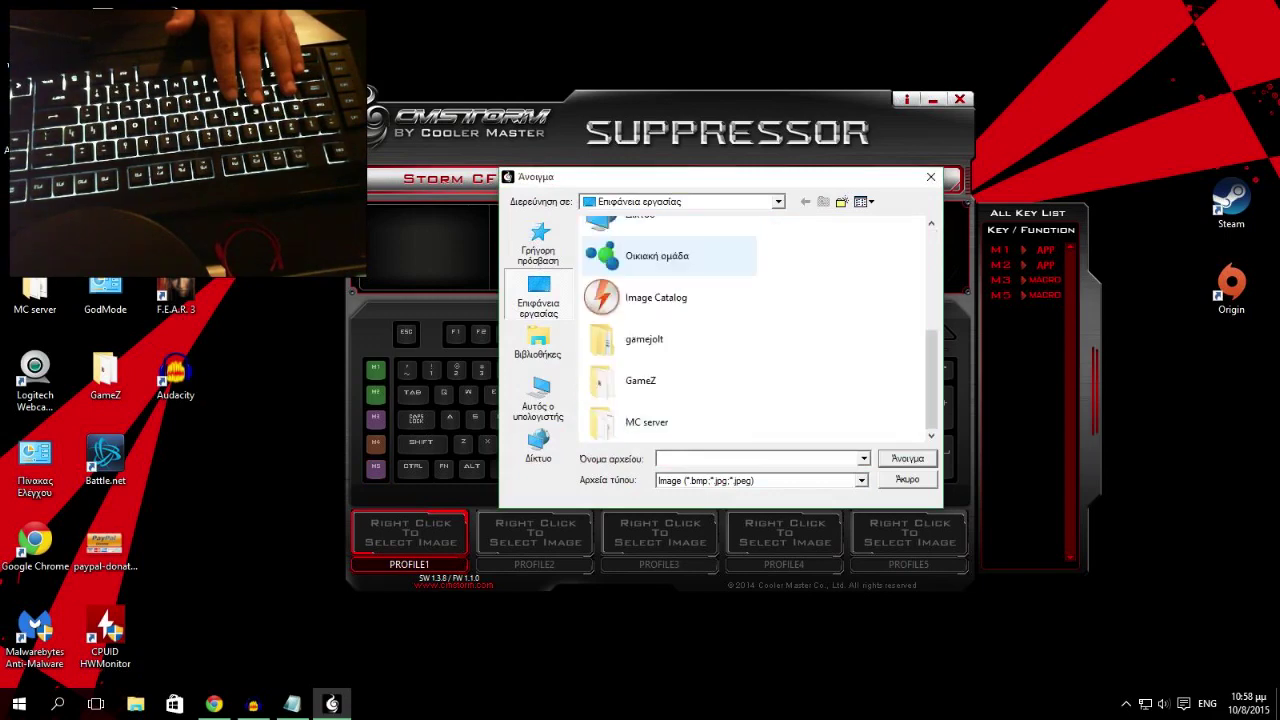
click(907, 480)
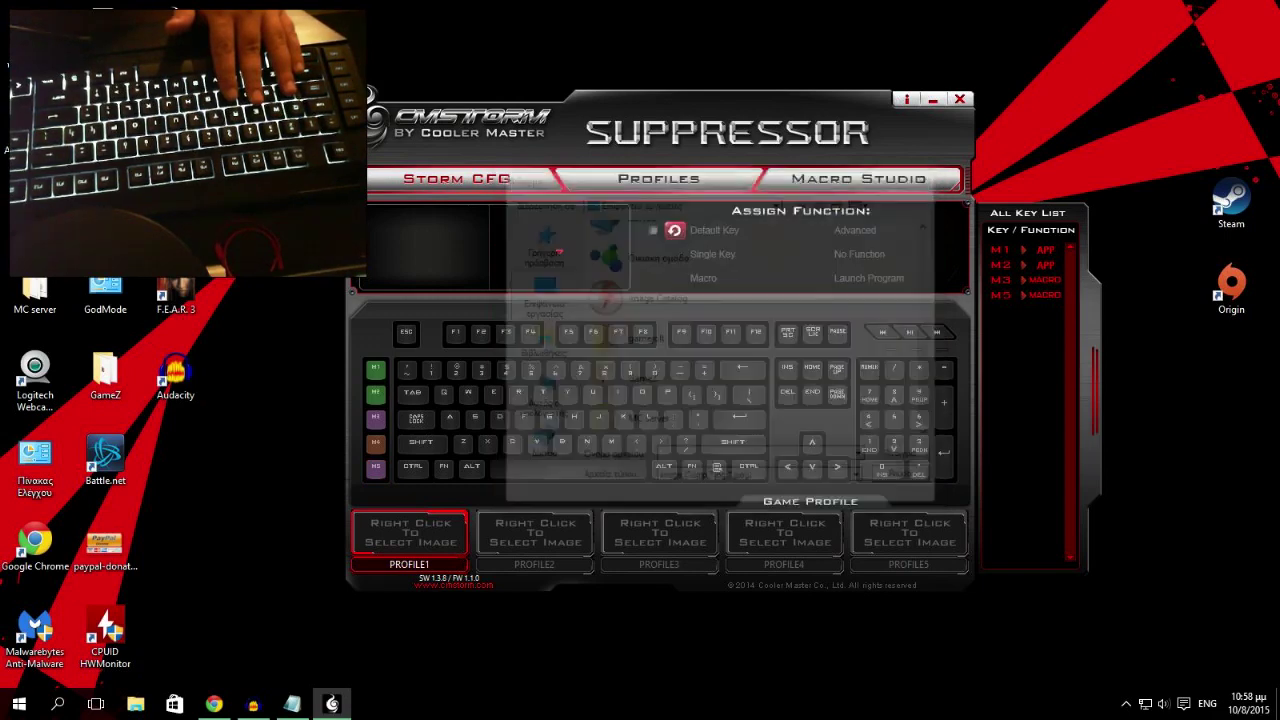
- Look through the game profile slots from PROFILE2 to PROFILE5 and go back to PROFILE1
click(535, 535)
click(660, 535)
click(785, 535)
click(909, 535)
click(409, 535)
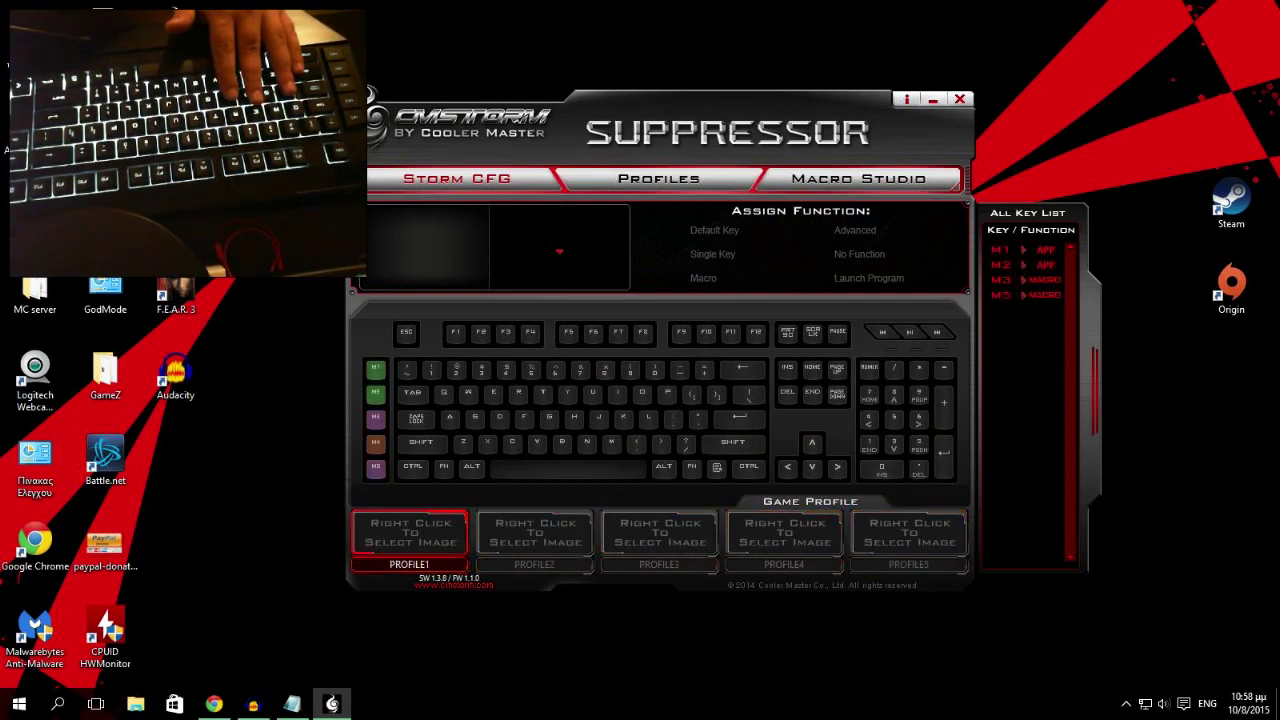
- Check the M5 assignment, close the keyboard software and play the M5 macro repeatedly in Notepad
click(376, 468)
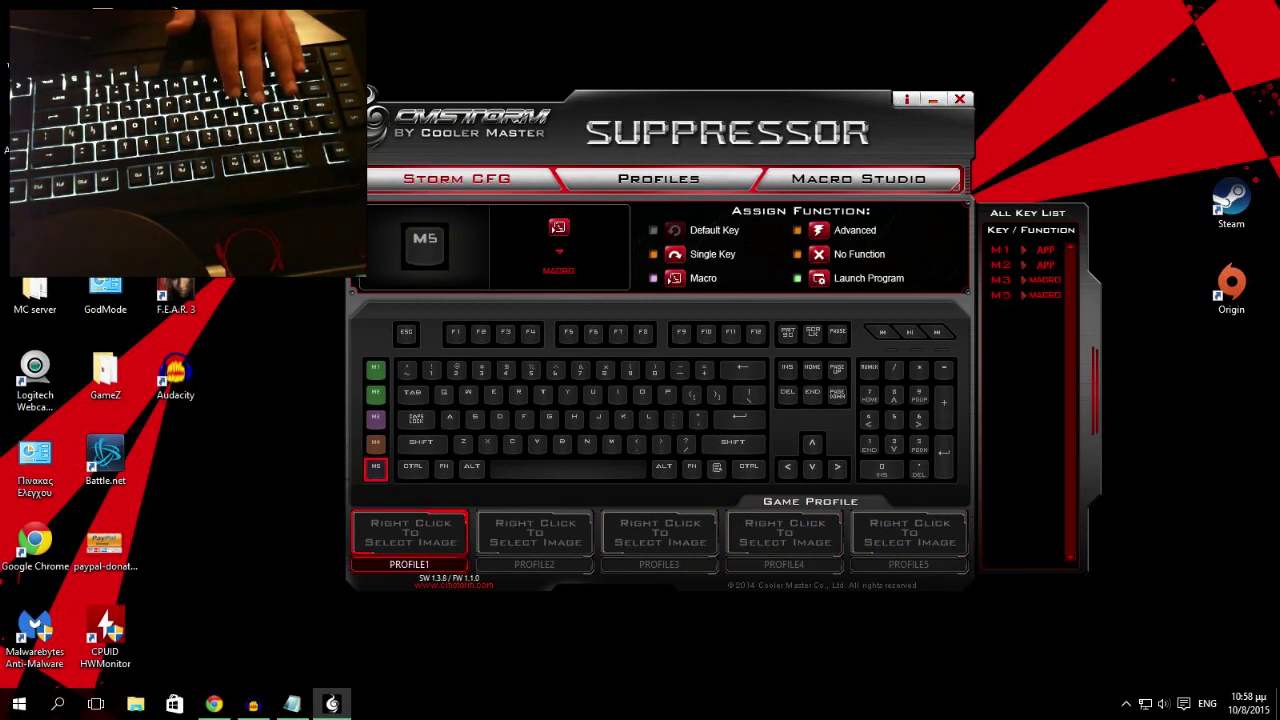
click(960, 99)
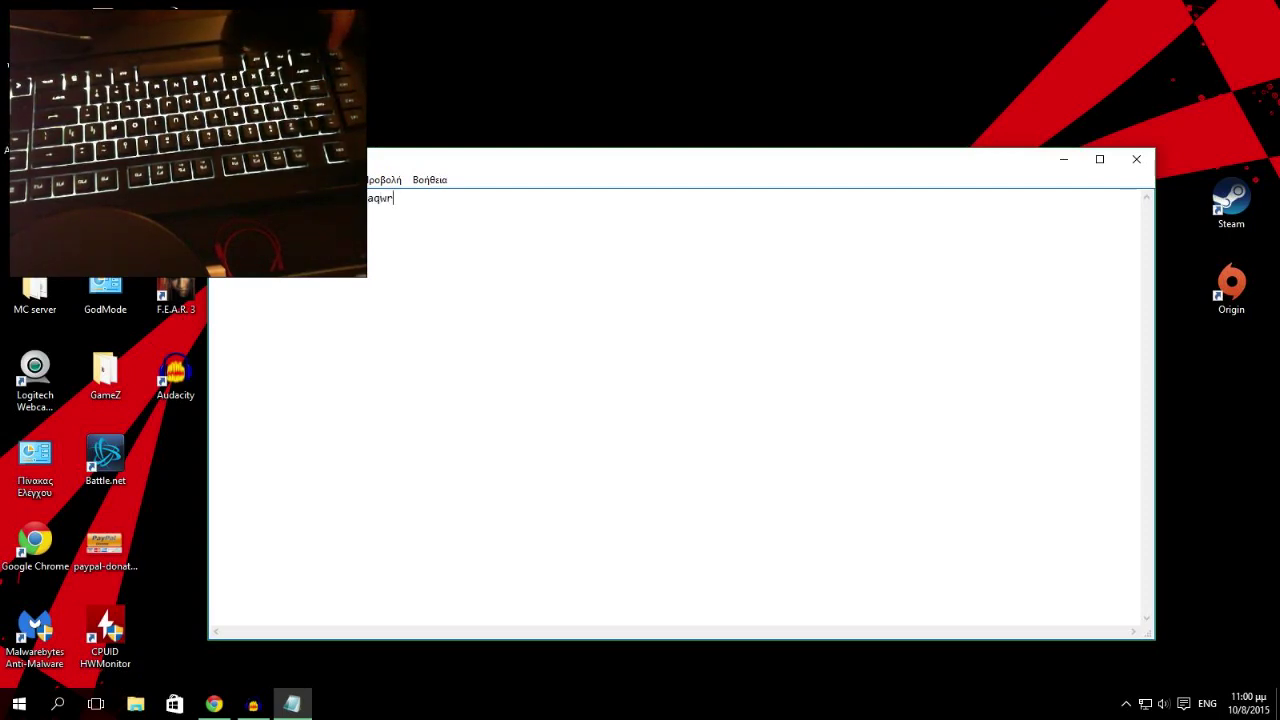
text(eadfgaqwrqw)
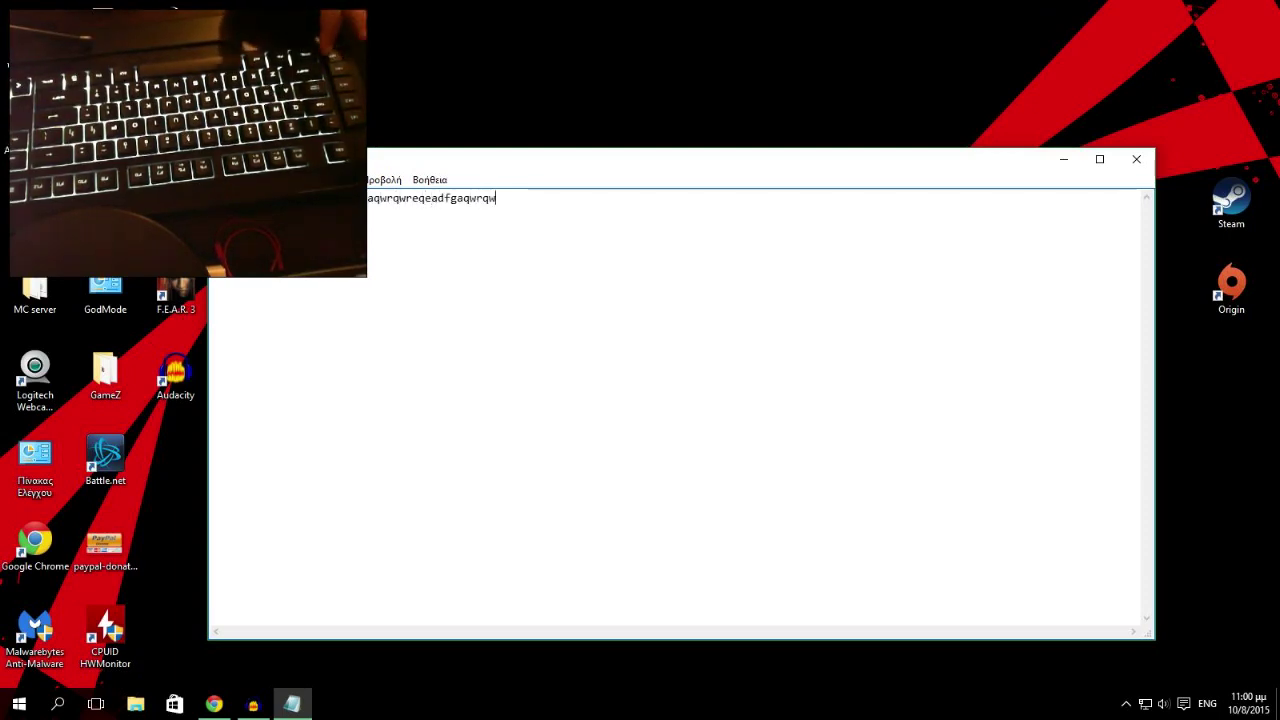
text(reqeadfgaqwrq)
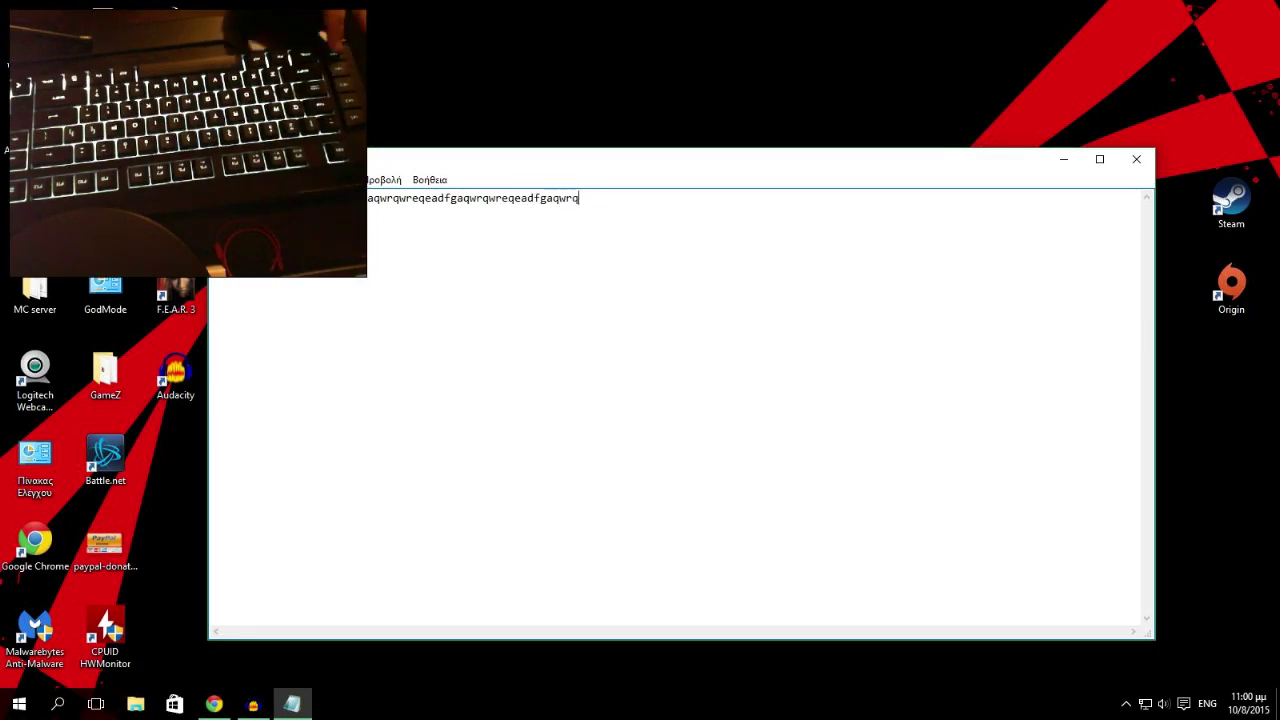
text(wreqeadfgaqwr)
- Erase the macro test text from the Notepad document and minimize Notepad
key(shift+Left)
key(shift+Left)
key(shift+Left)
key(shift+Left)
key(shift+Left)
key(shift+Left)
key(shift+Left)
key(shift+Left)
key(shift+Left)
key(shift+Left)
key(shift+Left)
key(shift+Left)
key(shift+Left)
key(shift+Left)
key(shift+Left)
key(shift+Left)
key(shift+Left)
key(shift+Left)
key(shift+Left)
key(shift+Left)
key(BackSpace)
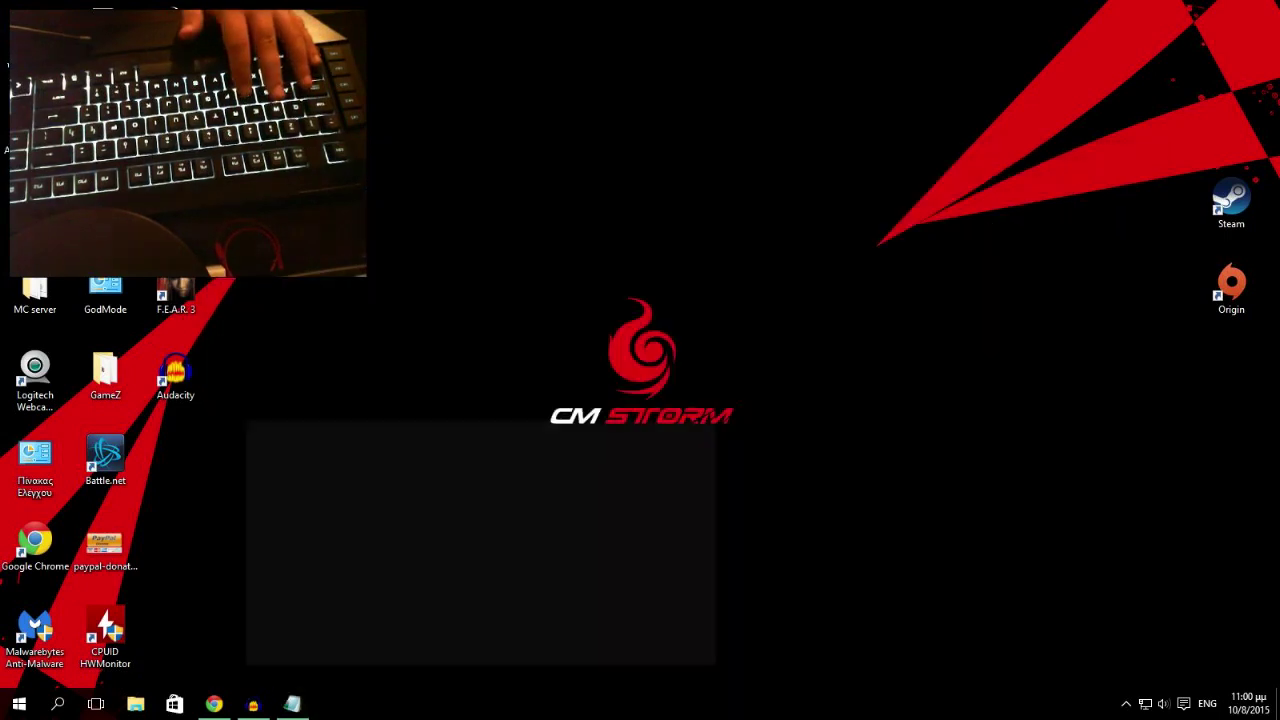
click(1063, 159)
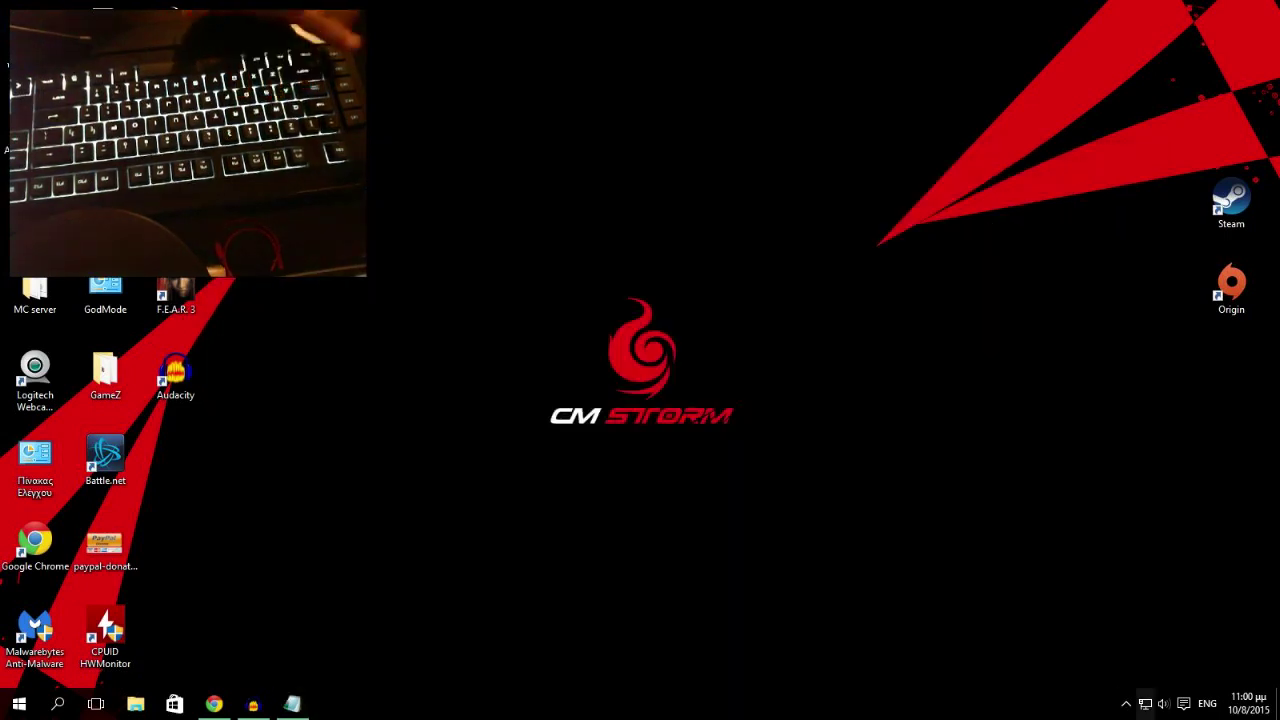
- Reopen the Suppressor software and look at the functions assigned to the M1, M2 and M3 keys
click(1126, 703)
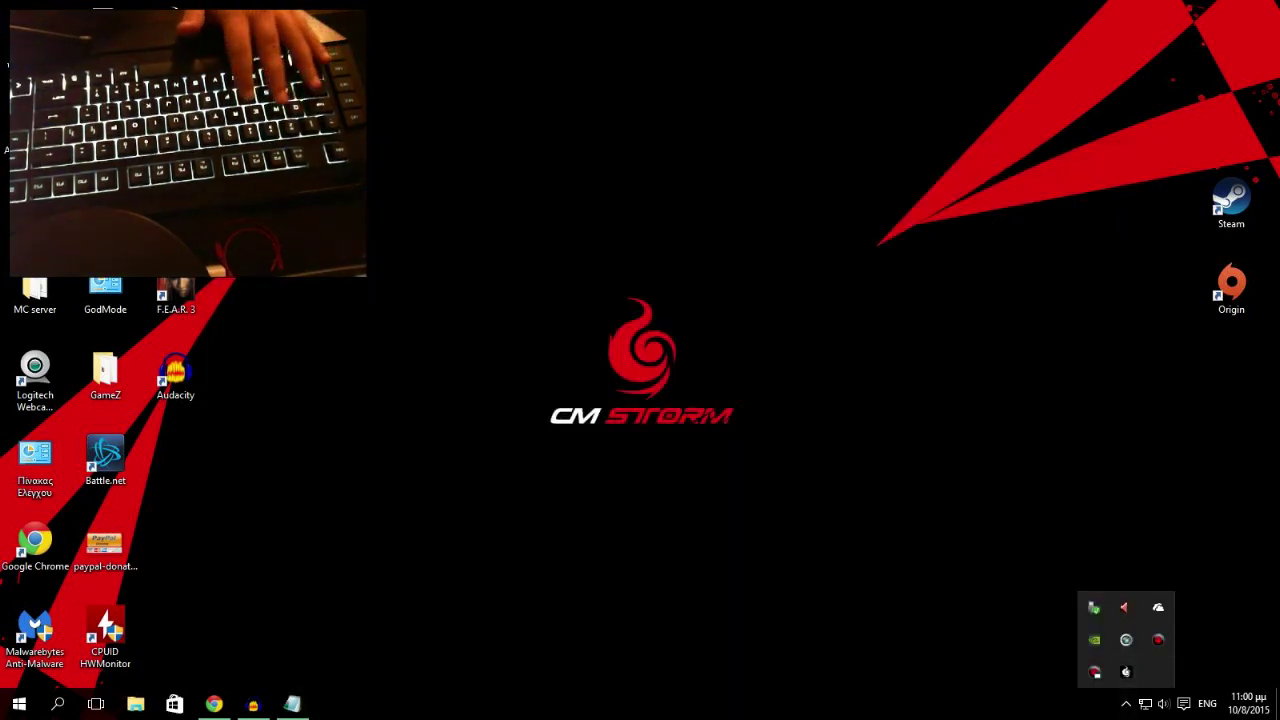
click(1126, 672)
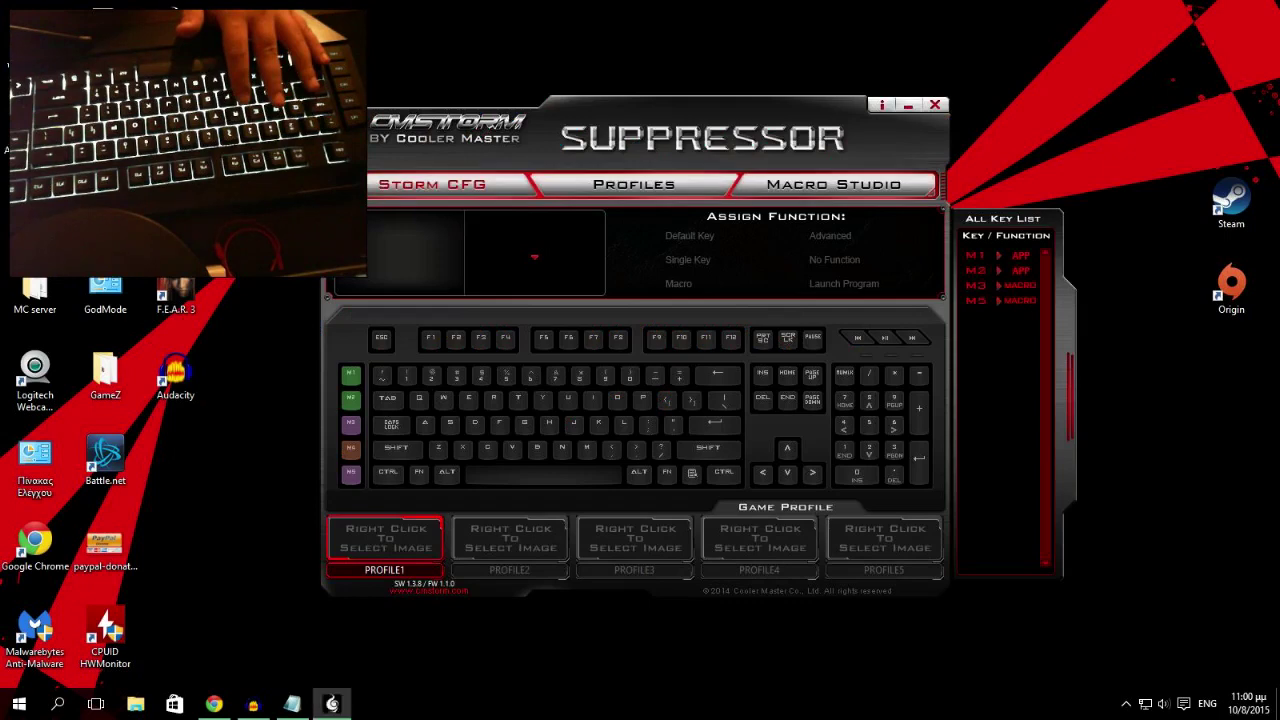
drag(790, 130, 805, 130)
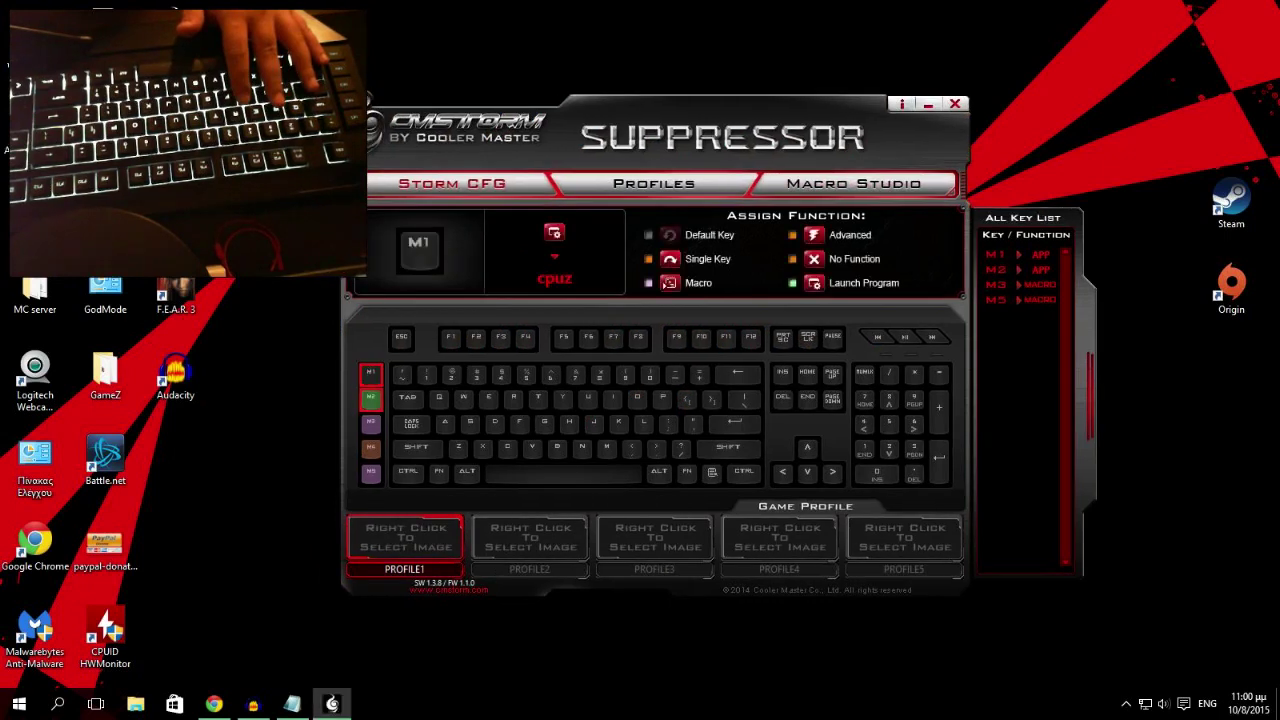
click(371, 399)
click(371, 424)
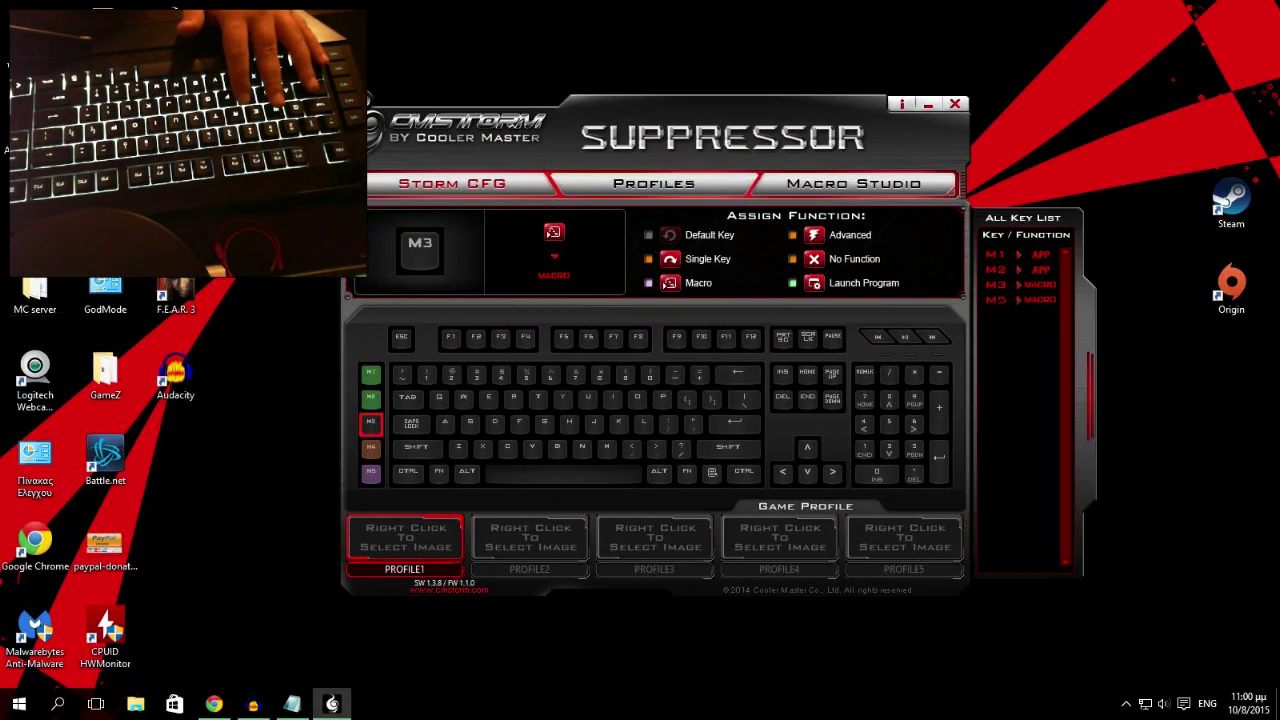
- Set the M1 key to launch a program, choosing the CPUID CPU-Z shortcut on the desktop
click(208, 450)
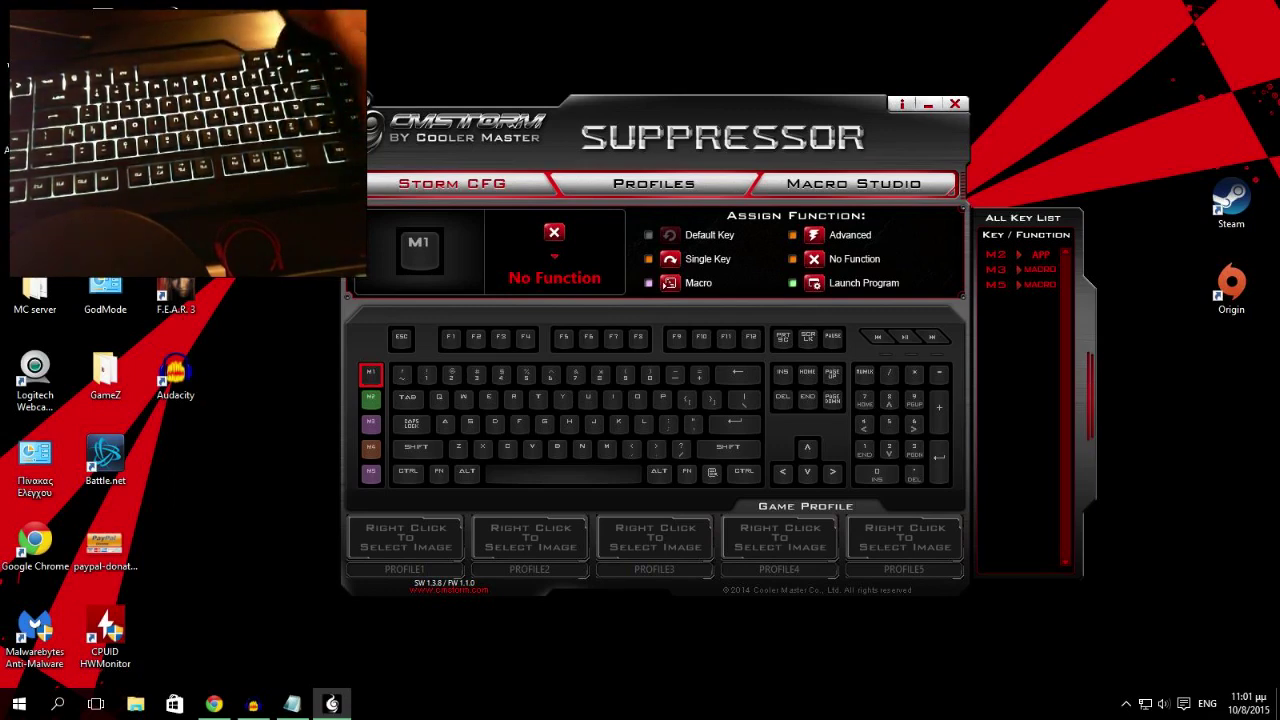
click(814, 283)
click(690, 411)
scroll(690, 411, down, 5)
scroll(690, 411, up, 3)
scroll(690, 400, up, 1)
scroll(690, 400, down, 2)
click(684, 383)
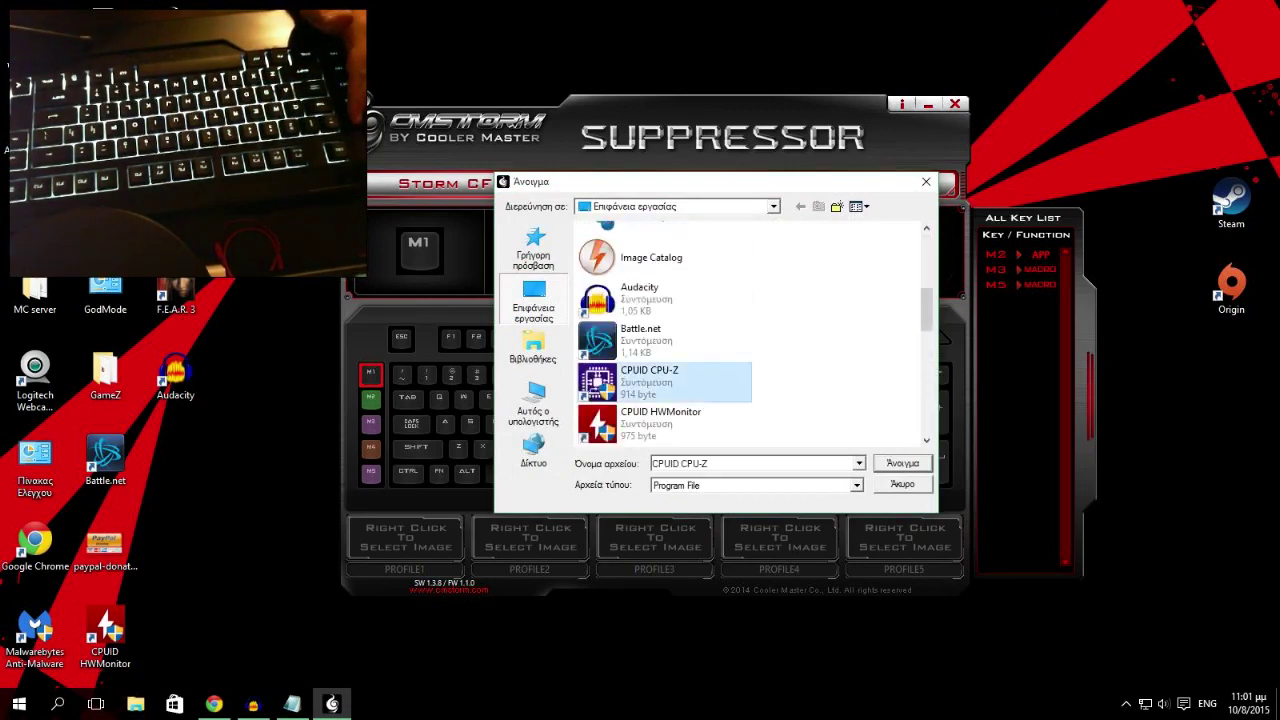
key(Return)
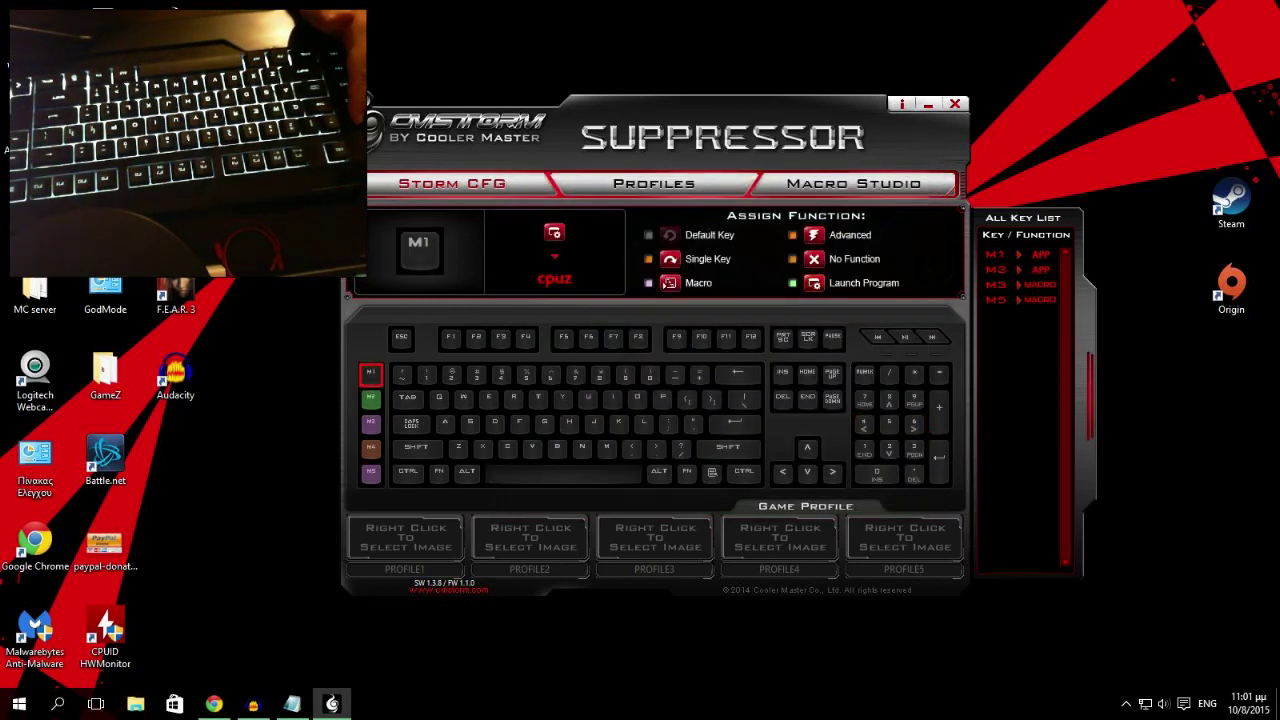
- Close the keyboard software and test the M1 key by launching CPU-Z, closing CPU-Z when done
click(955, 104)
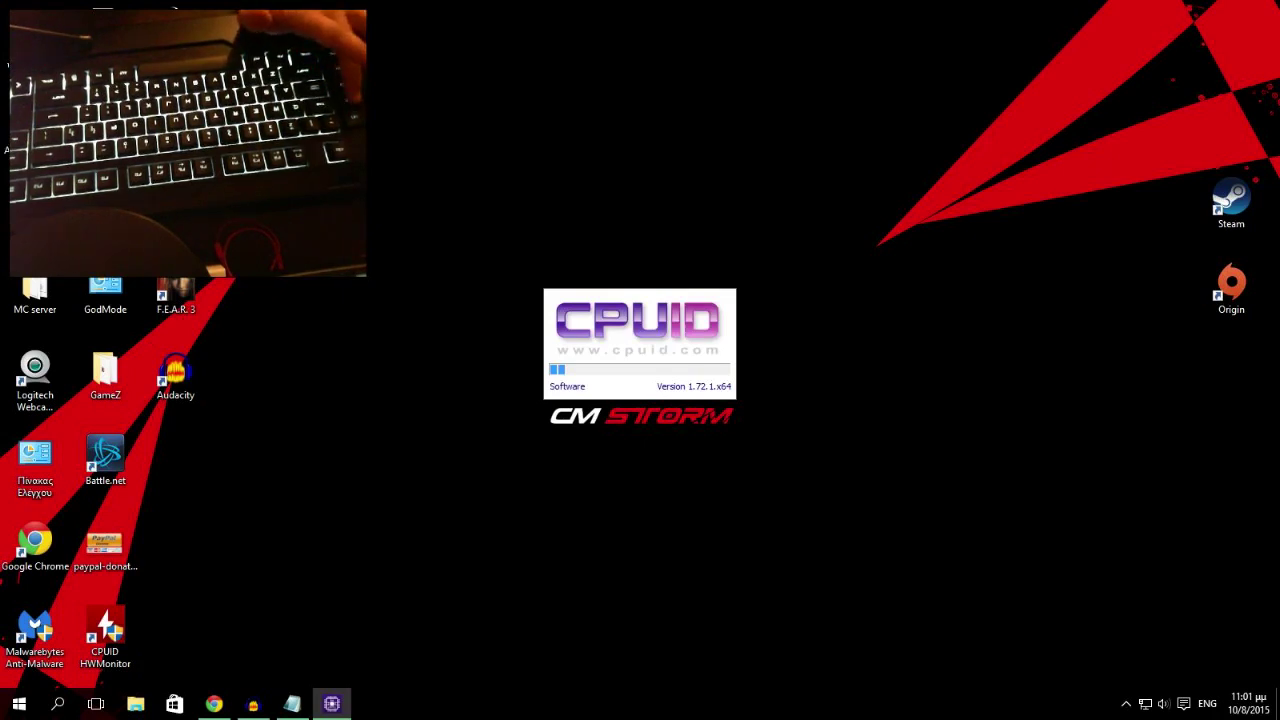
click(1126, 704)
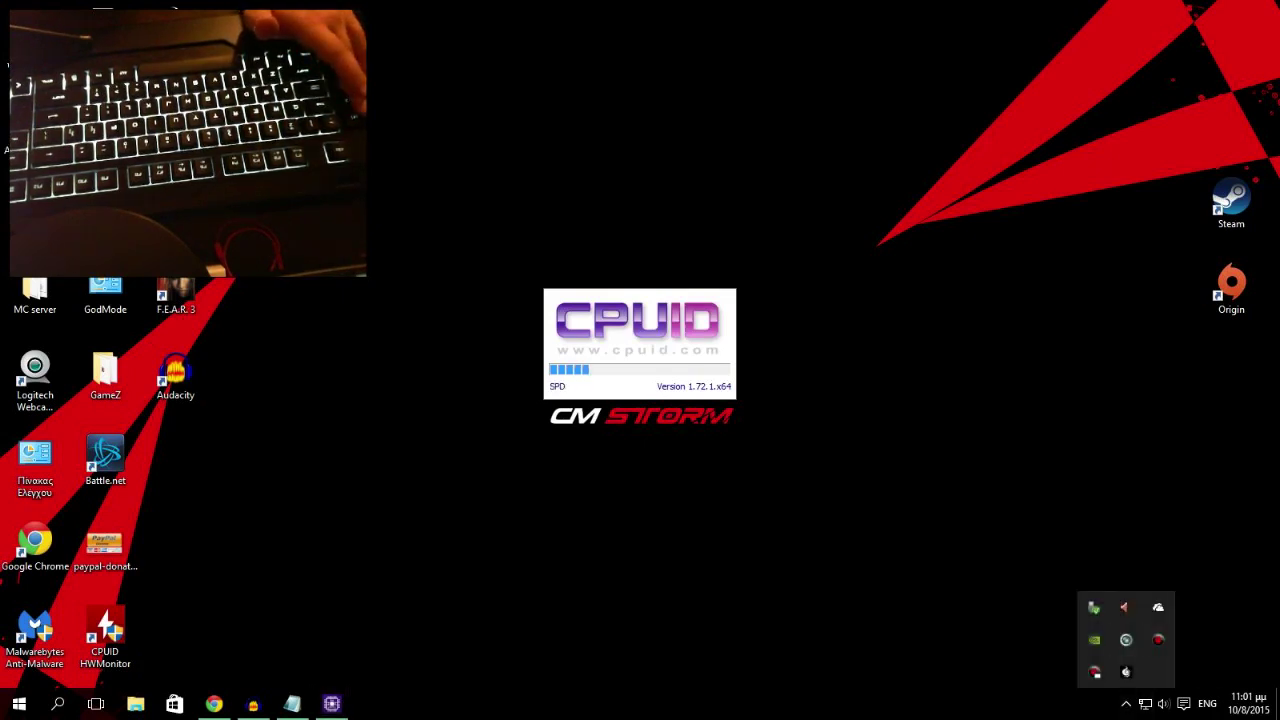
click(1126, 704)
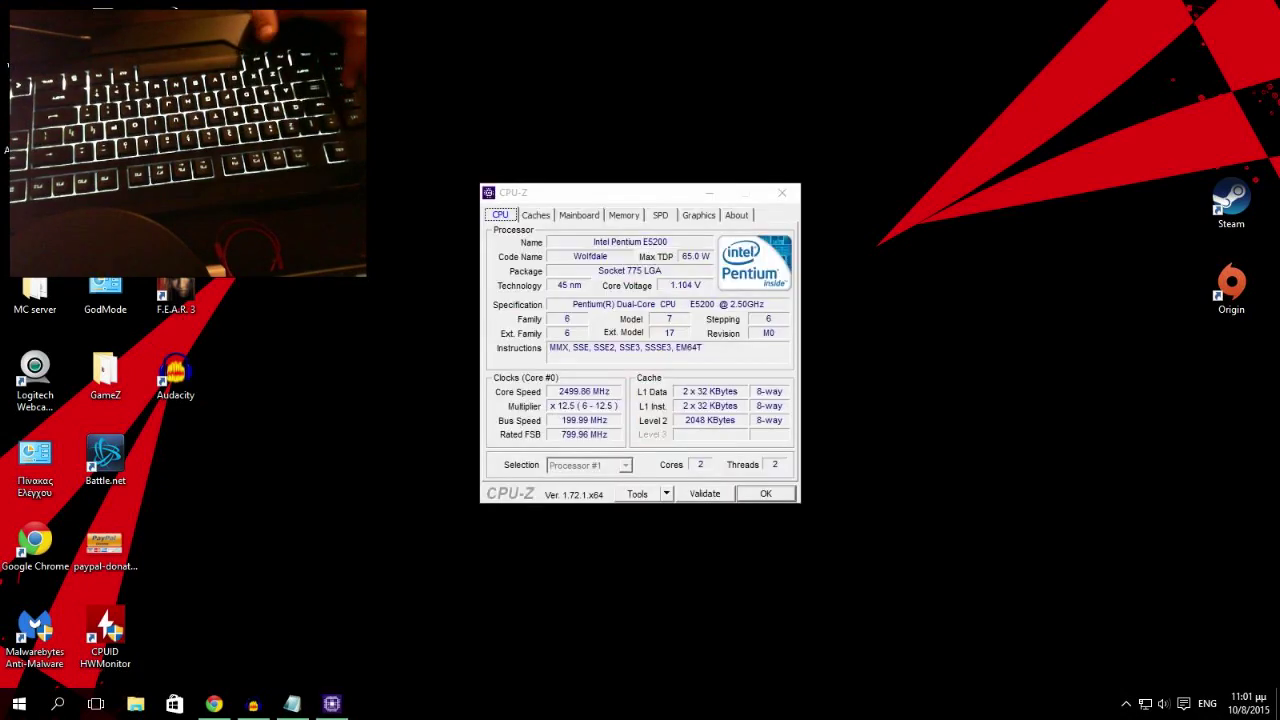
click(782, 193)
drag(639, 285, 404, 559)
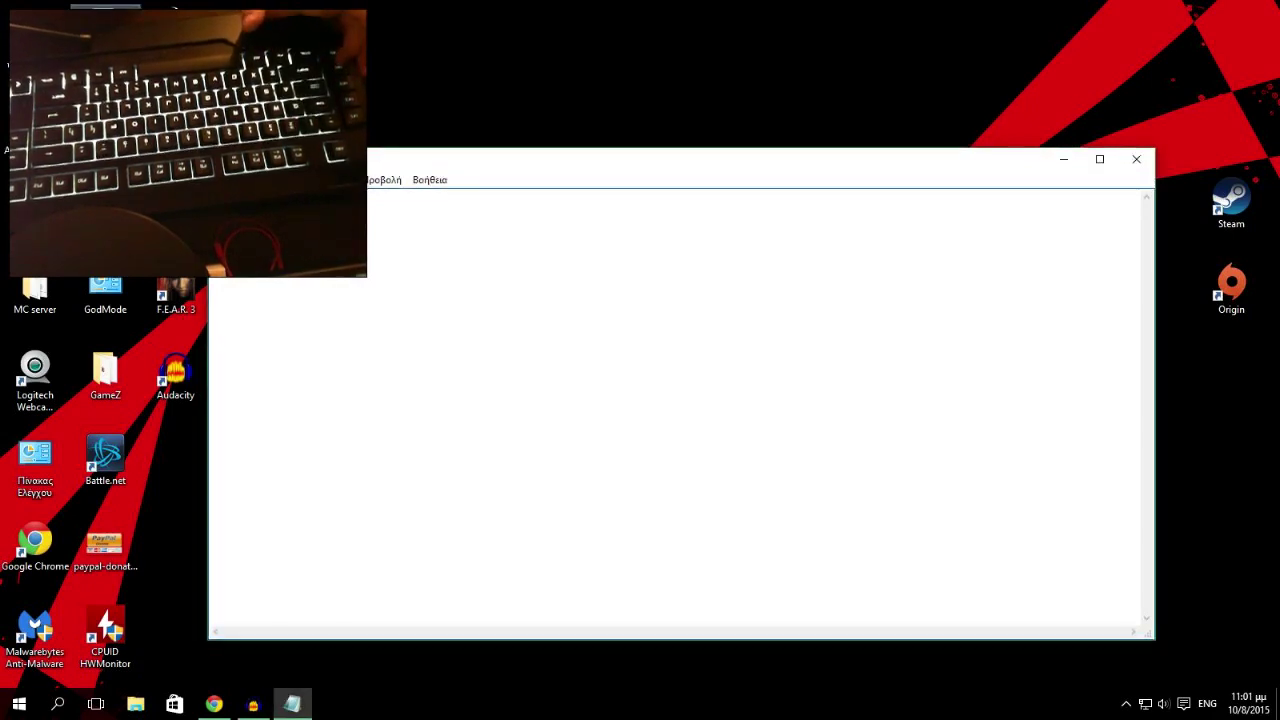
- Bring up the empty Notepad window and close it
click(292, 704)
click(292, 704)
key(alt+F4)
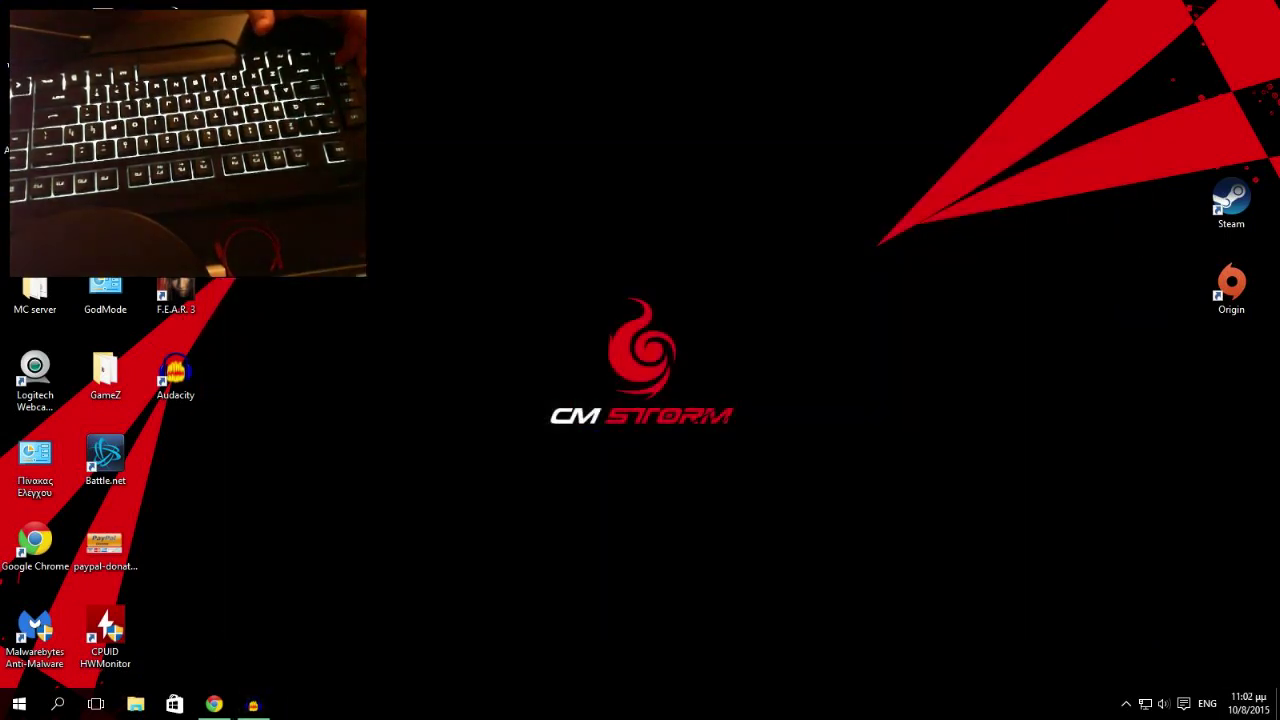
- Reopen the Suppressor software from the hidden background apps
click(1126, 704)
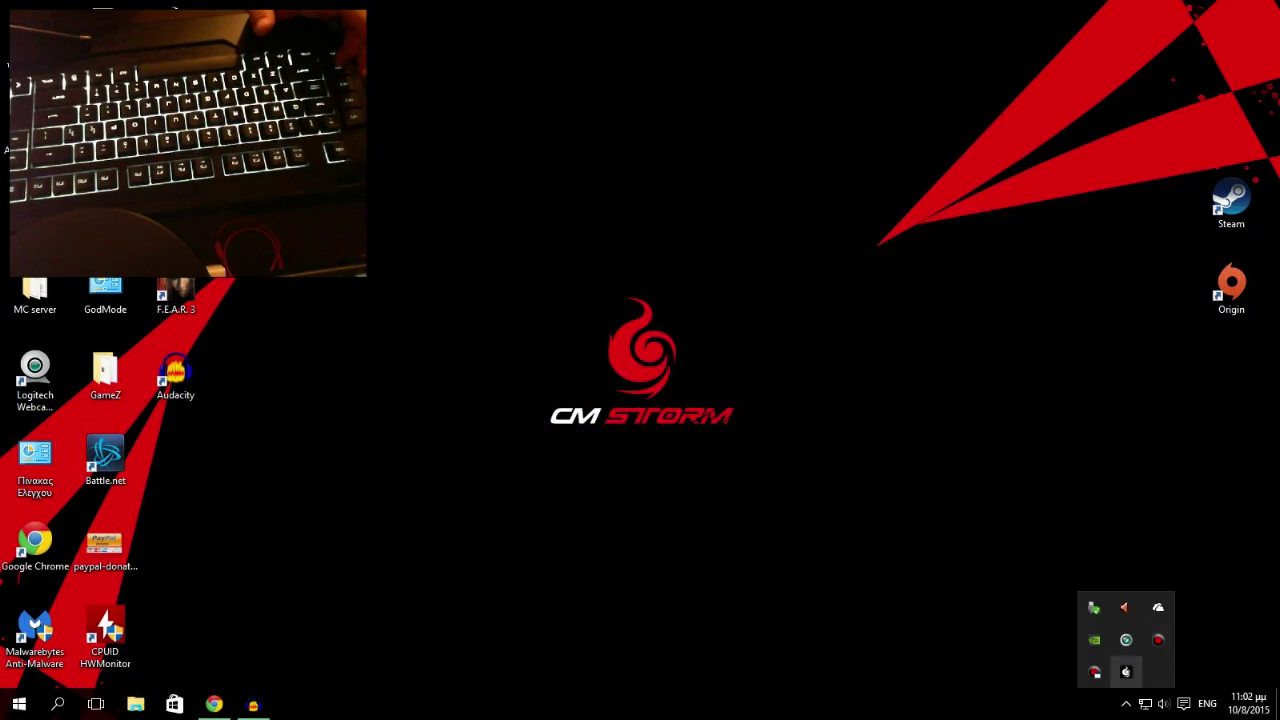
key(Up)
key(Up)
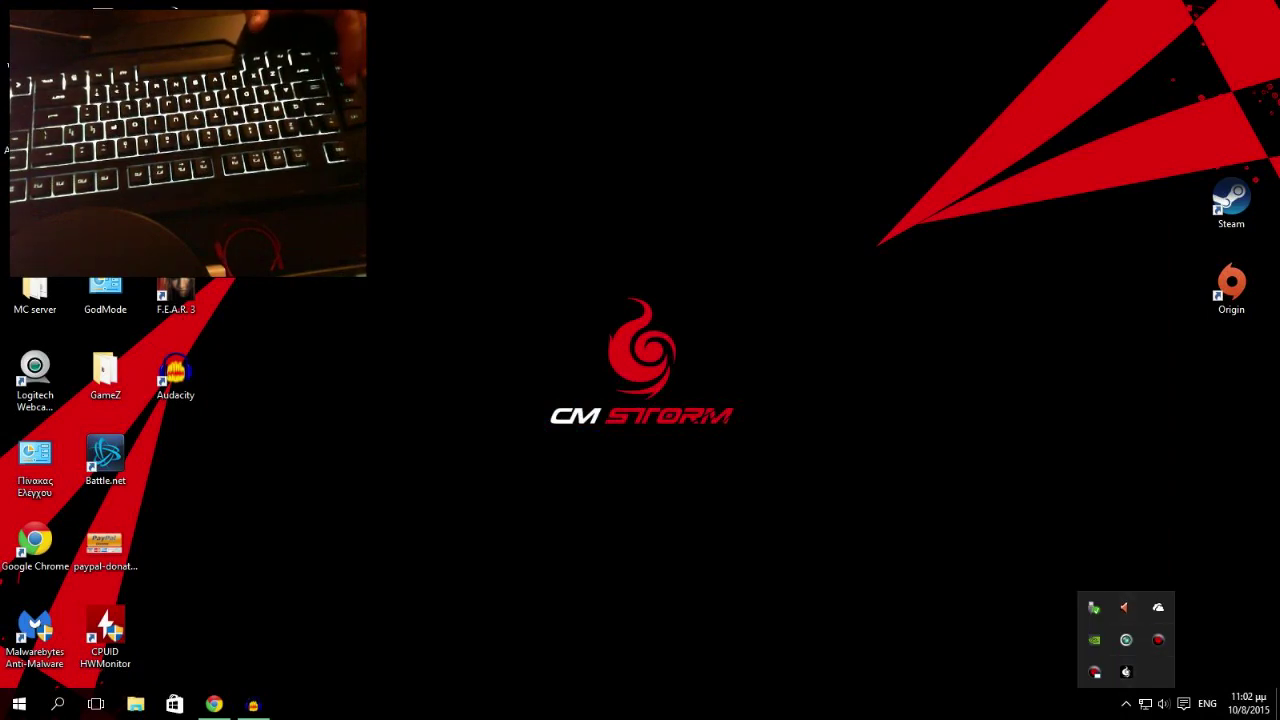
key(Return)
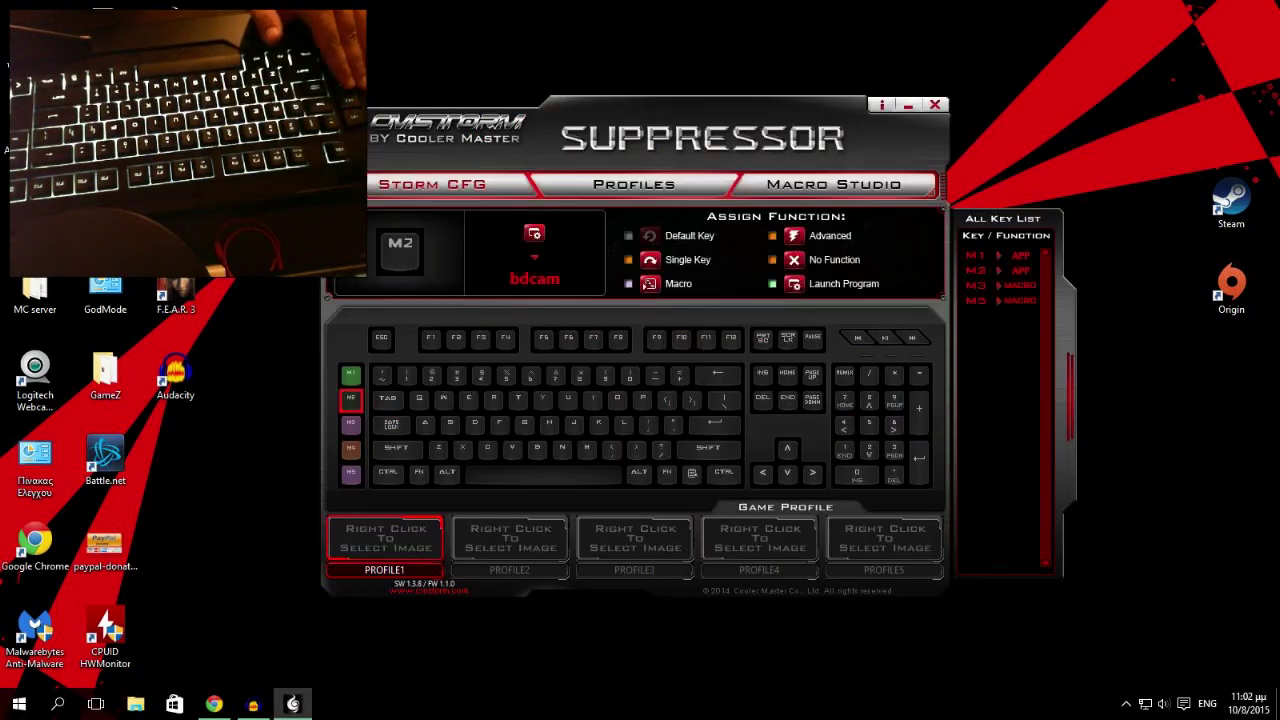
- Look at the macro options of the M3 key and the function assigned to M4
click(351, 425)
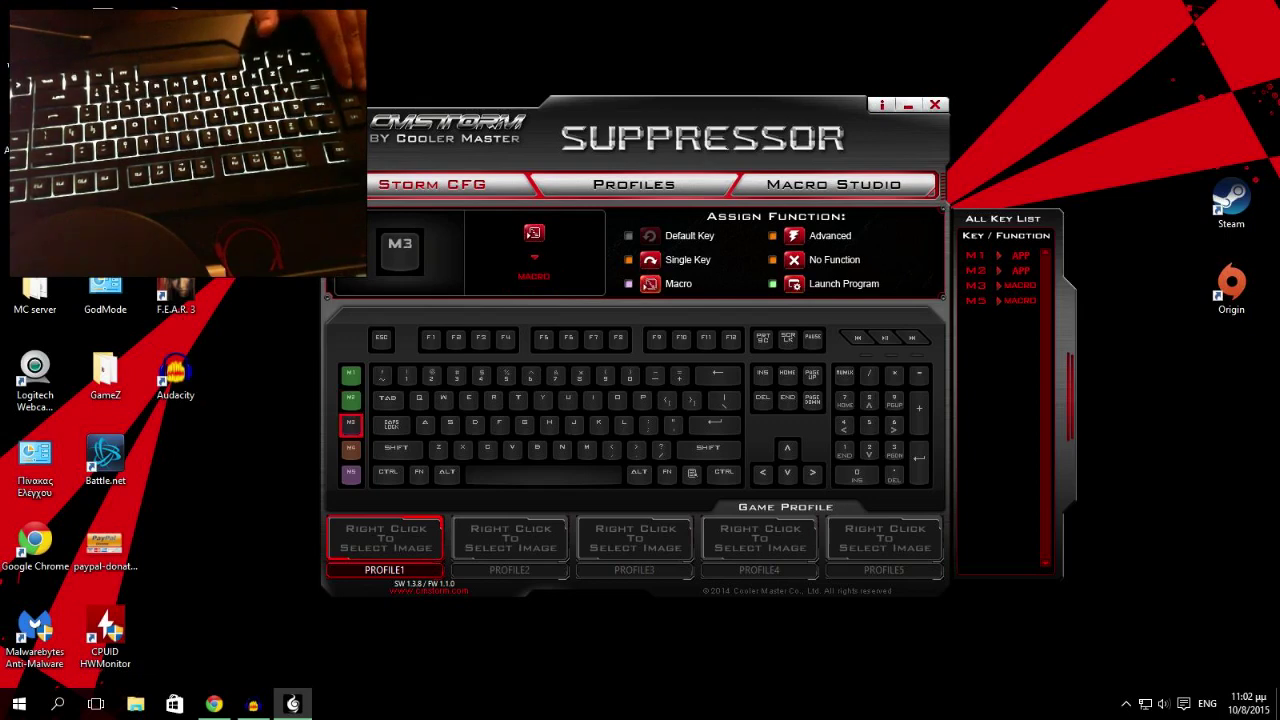
click(650, 284)
click(737, 281)
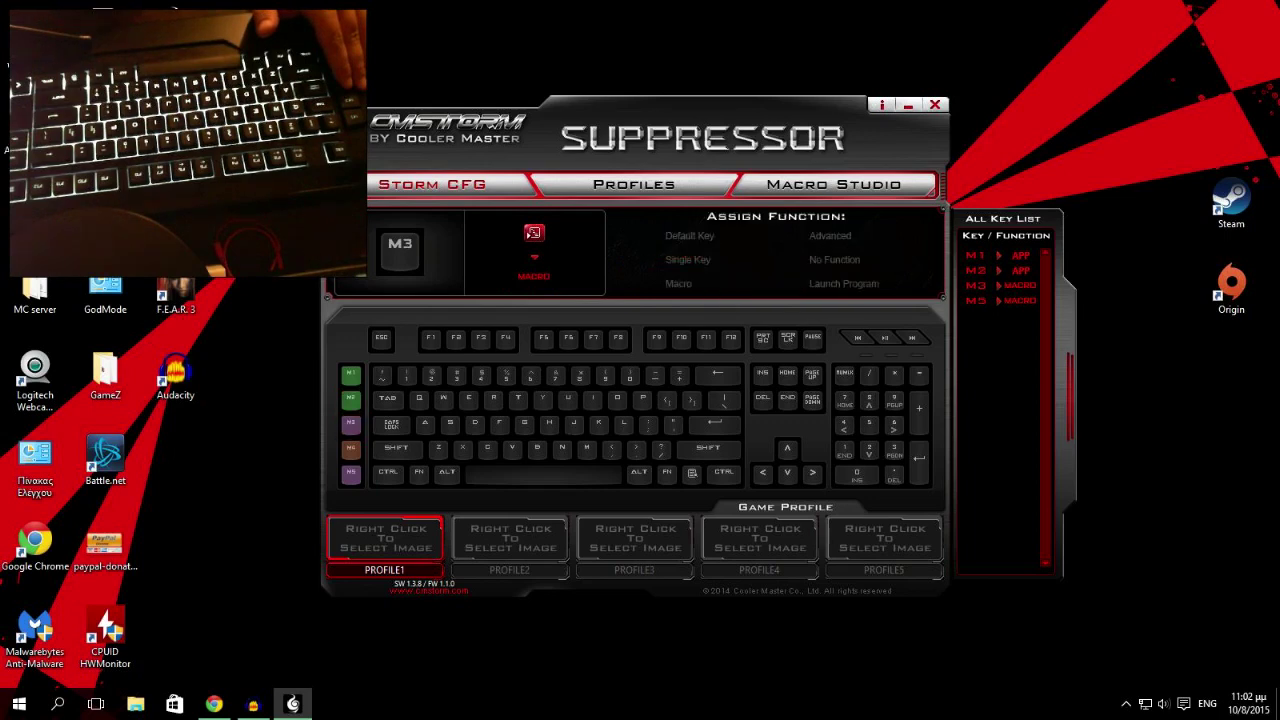
click(351, 449)
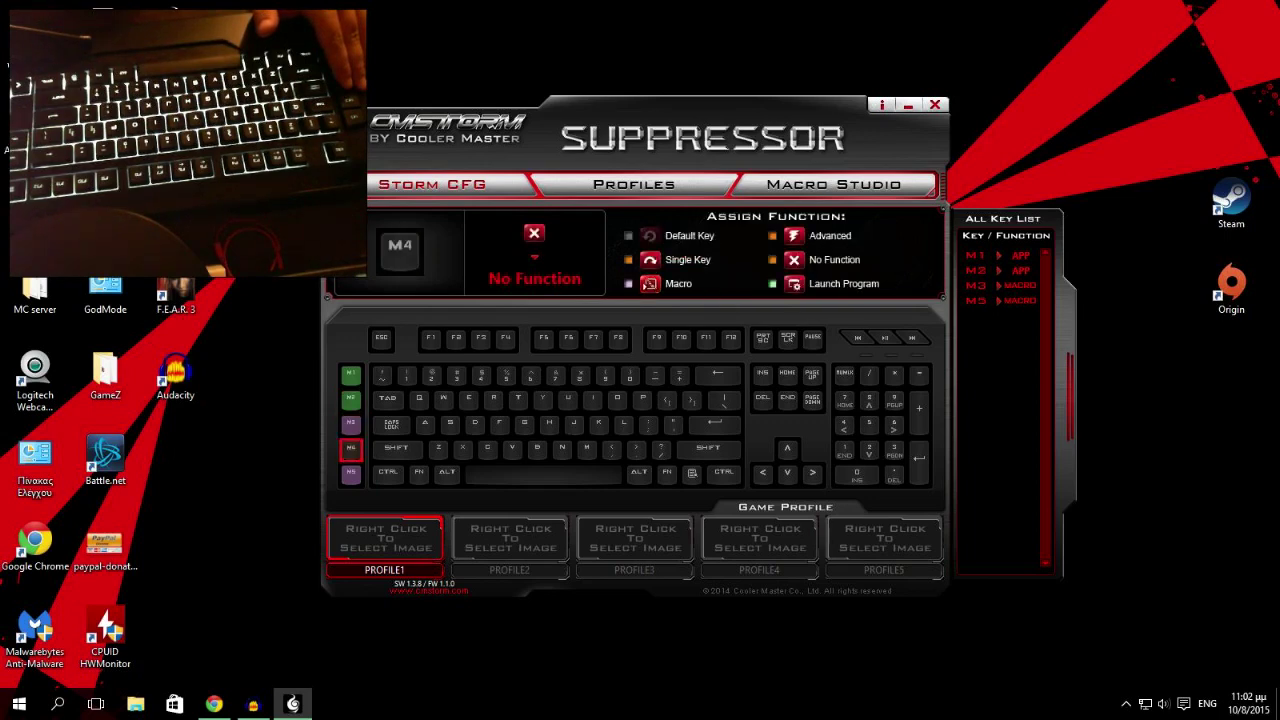
- Assign the paste macro to the M4 key
click(649, 283)
click(704, 253)
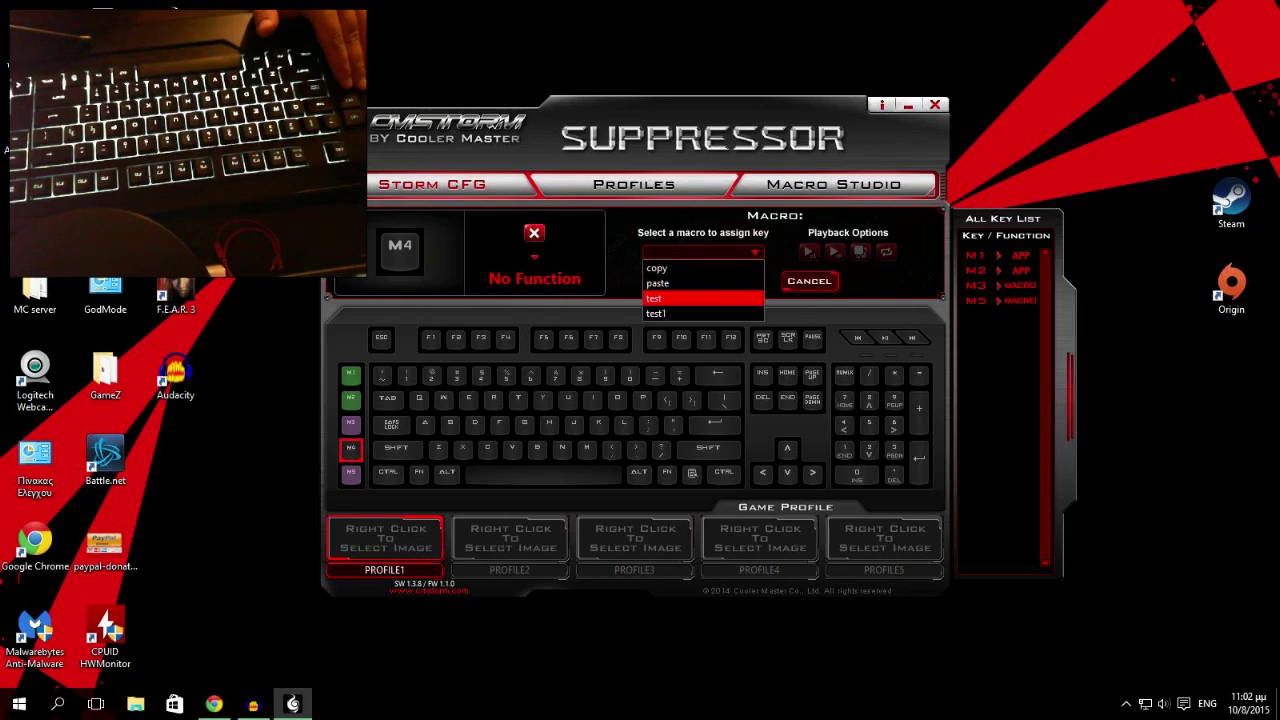
click(700, 283)
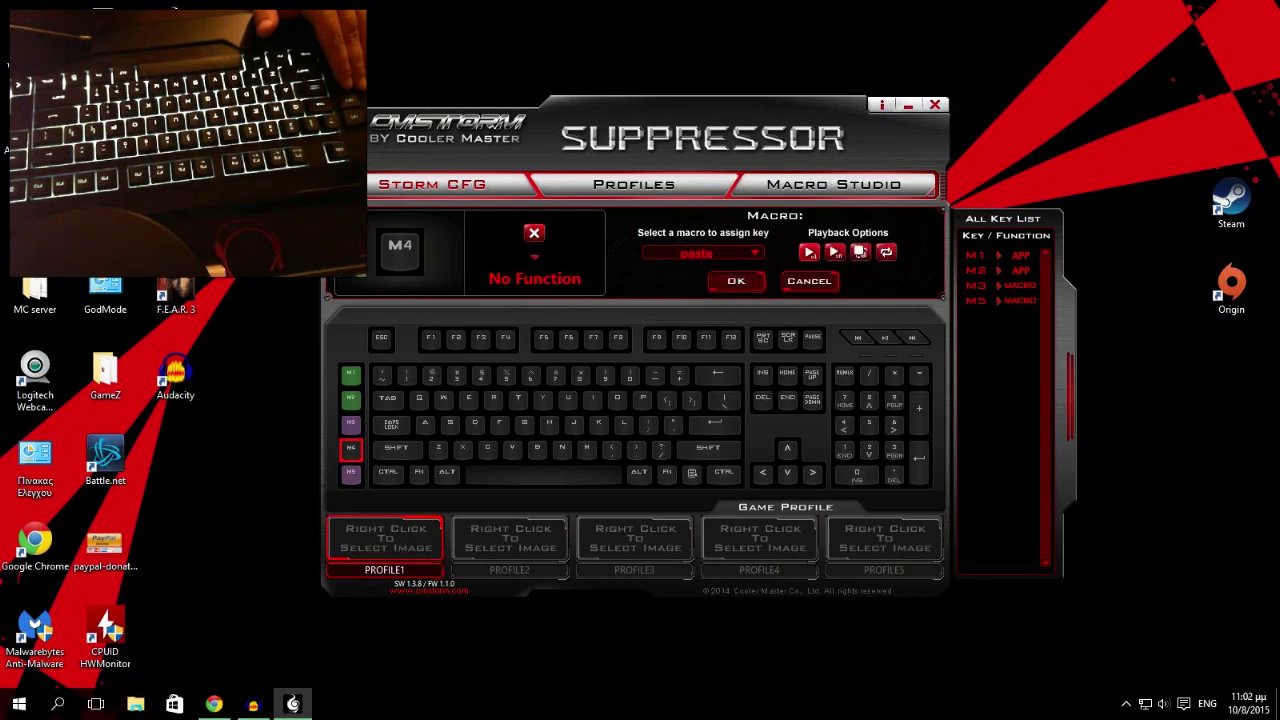
click(736, 281)
- Create a new macro named copy1 in Macro Studio
click(833, 184)
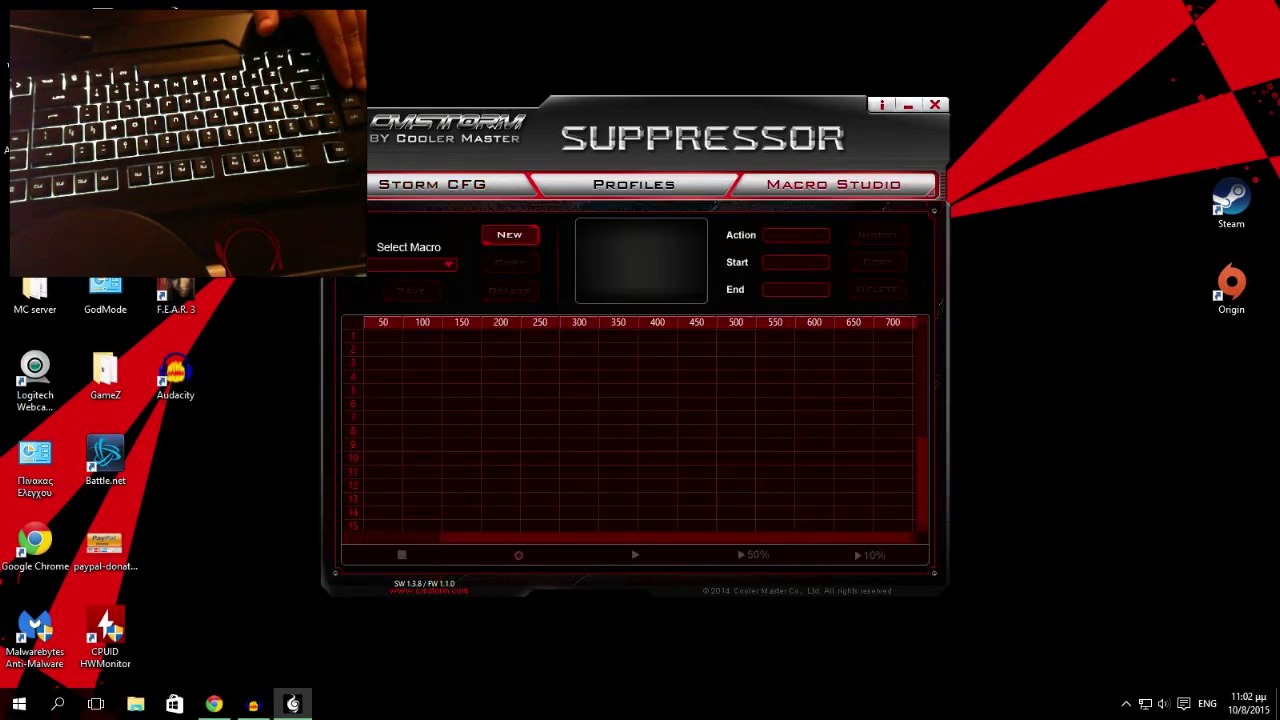
click(448, 265)
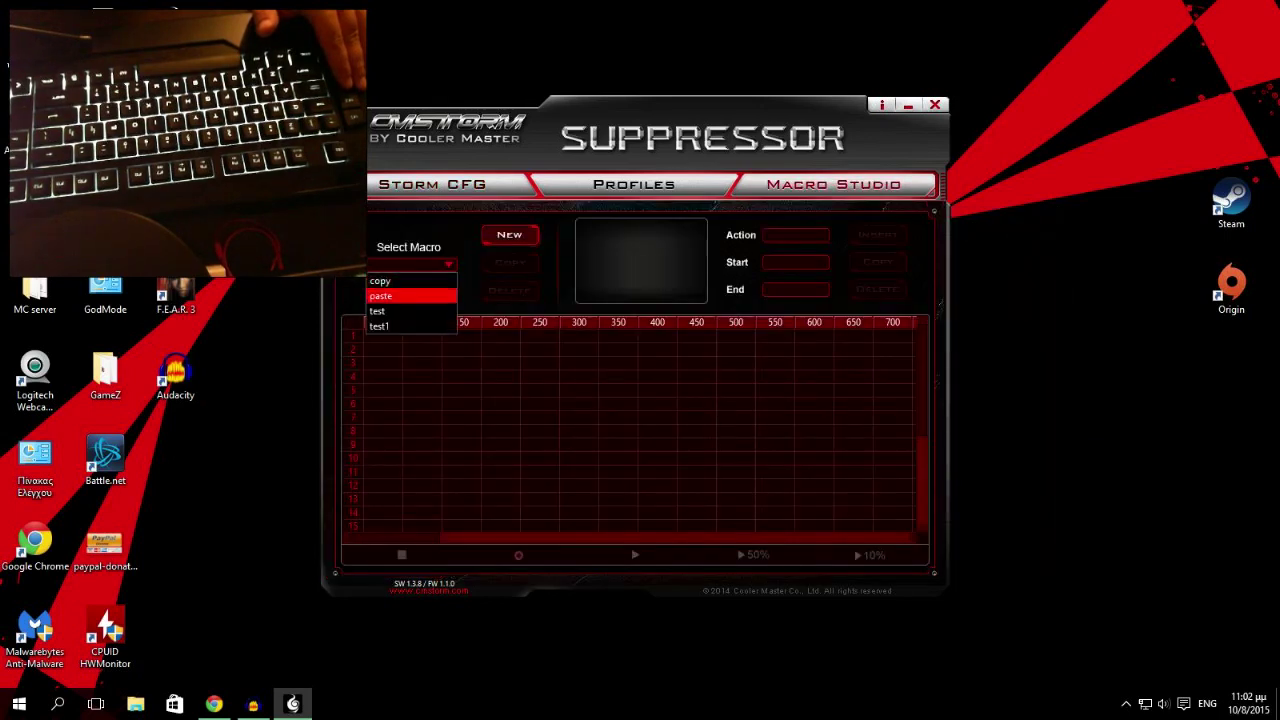
click(448, 265)
click(510, 235)
text(copy)
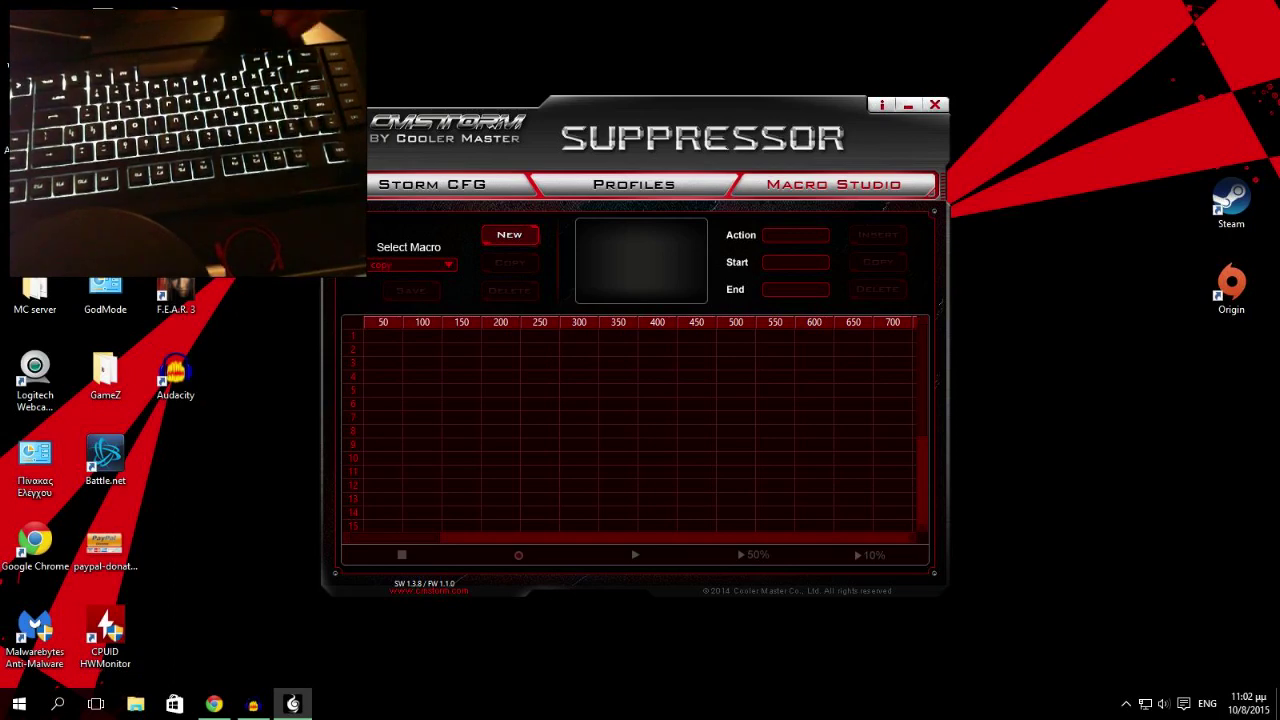
key(BackSpace)
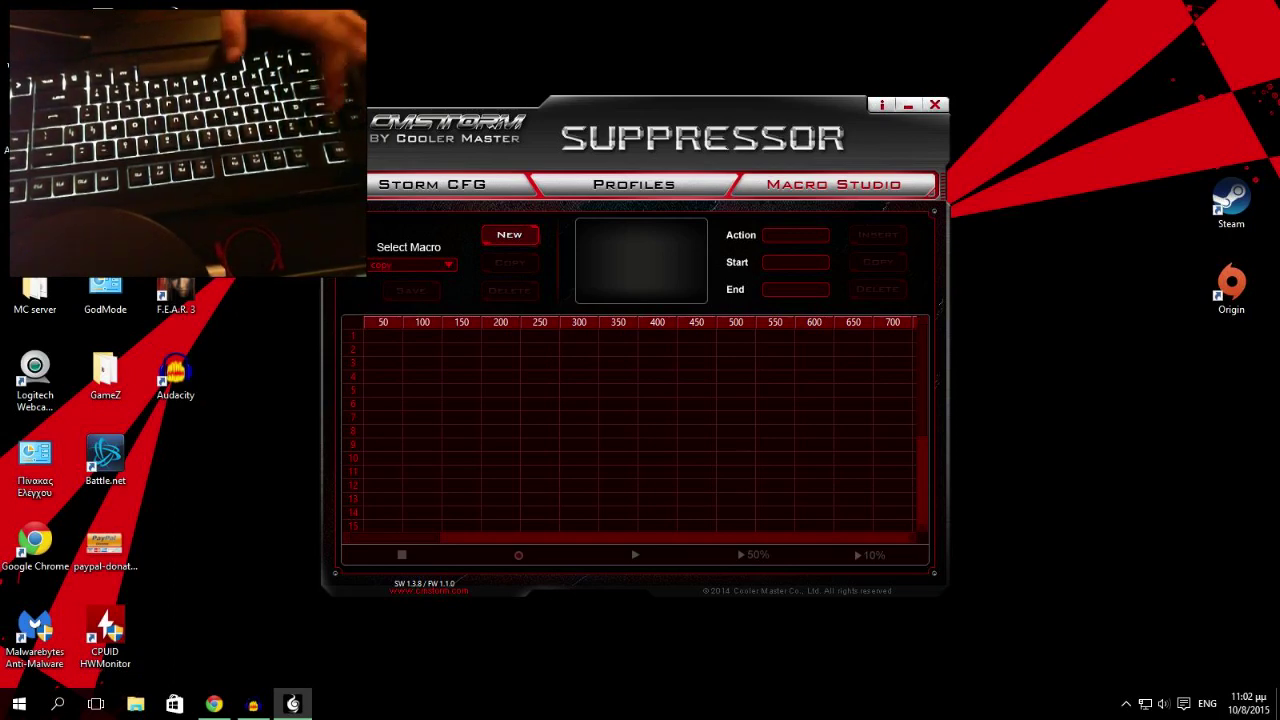
text(8)
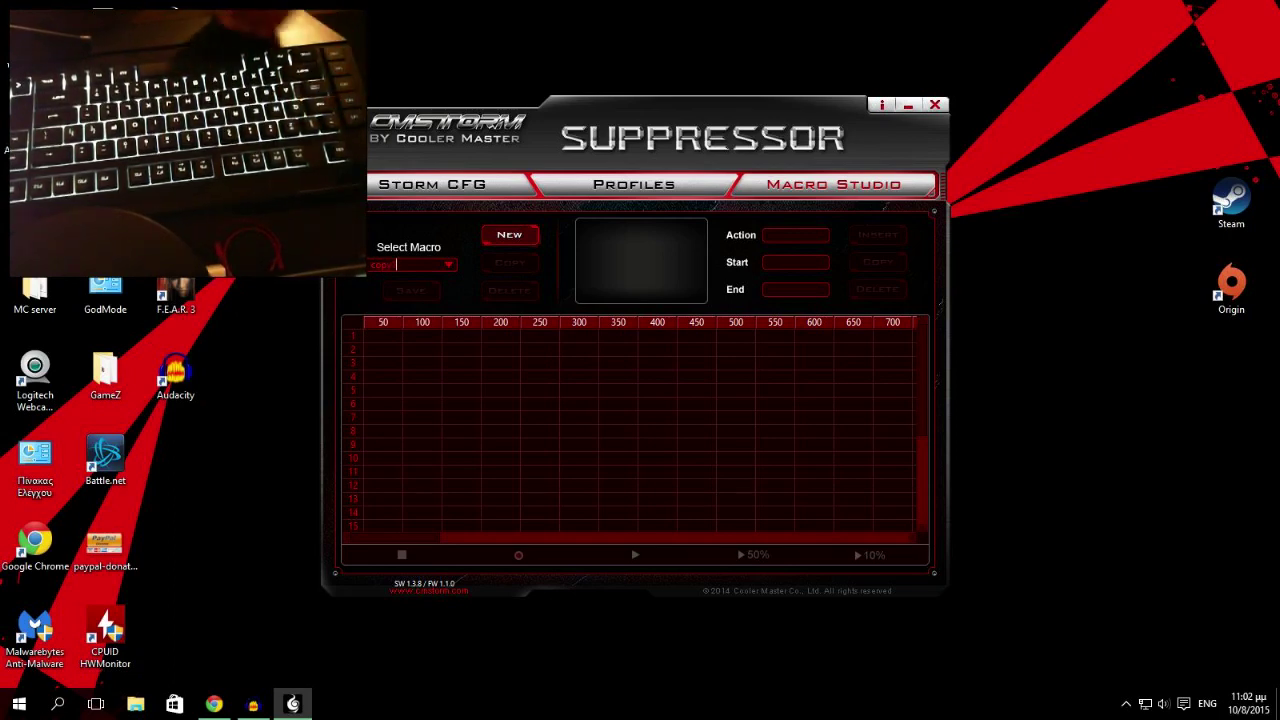
text(1)
key(Return)
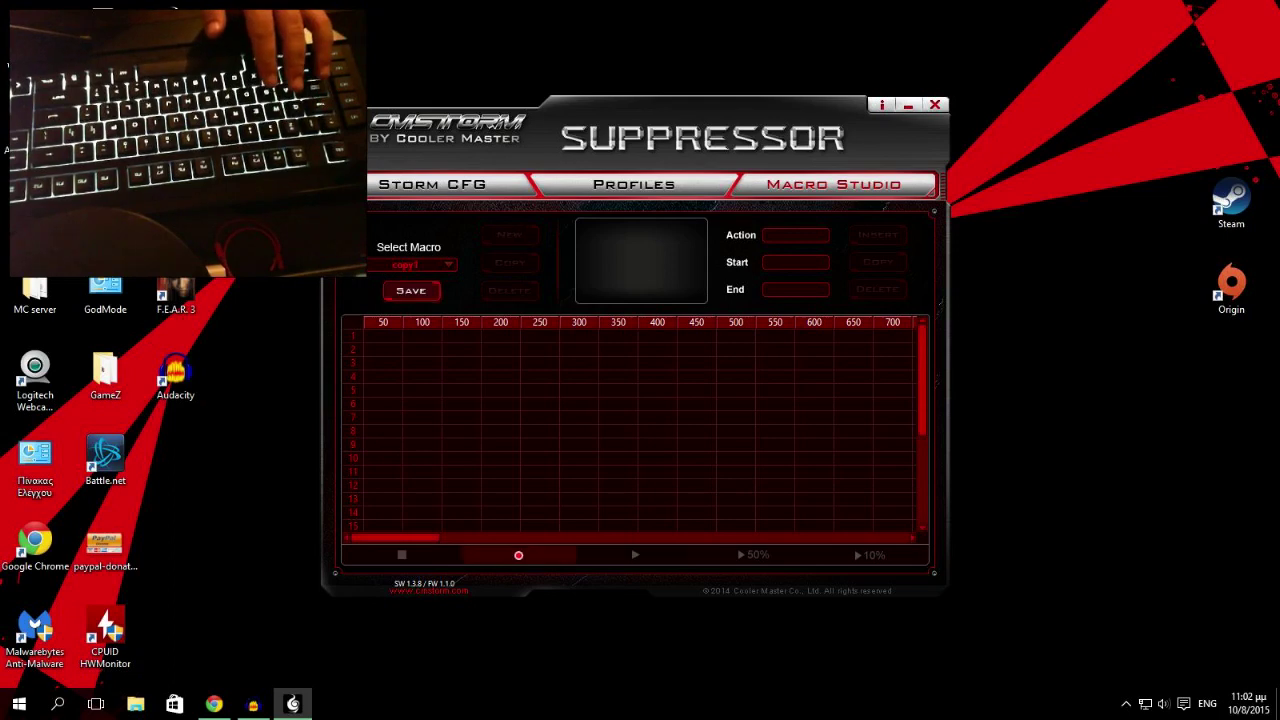
- Insert a Copy action from 0 to 50 into the copy1 macro and save it
click(796, 235)
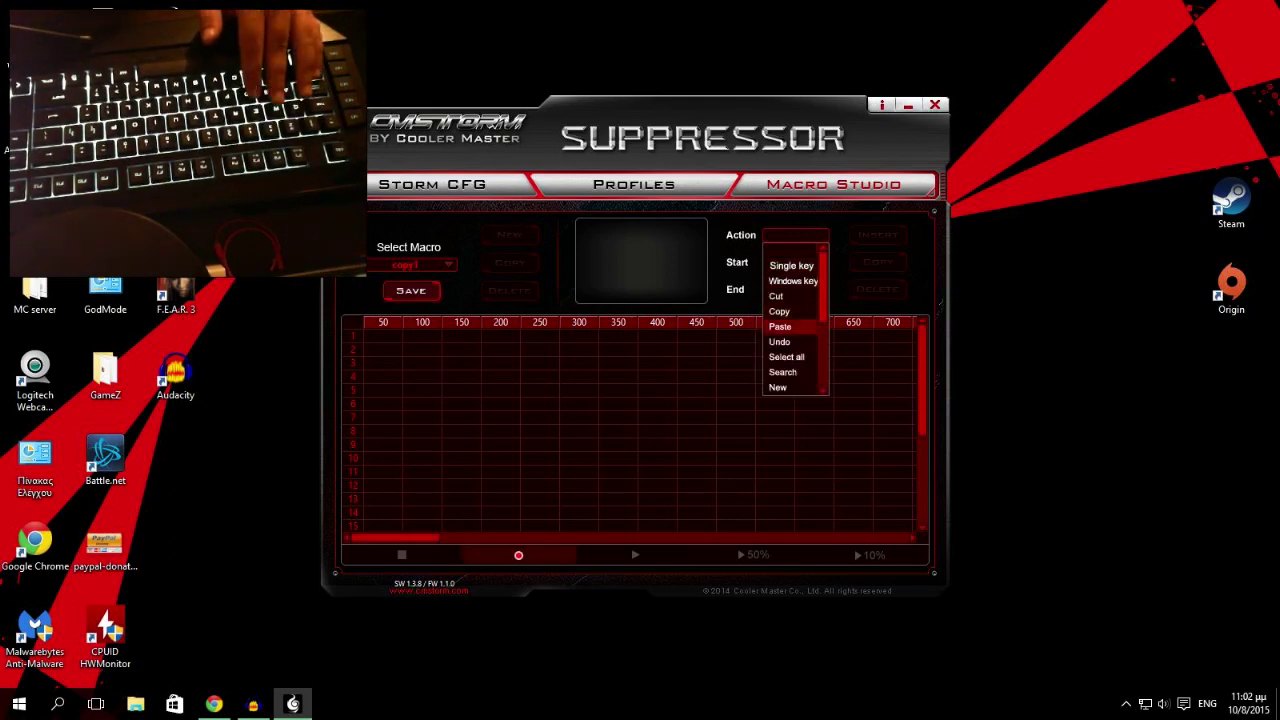
mouse_move(823, 292)
mouse_down()
mouse_move(823, 347)
mouse_move(823, 290)
mouse_up()
key(Down)
key(Down)
click(796, 235)
click(796, 235)
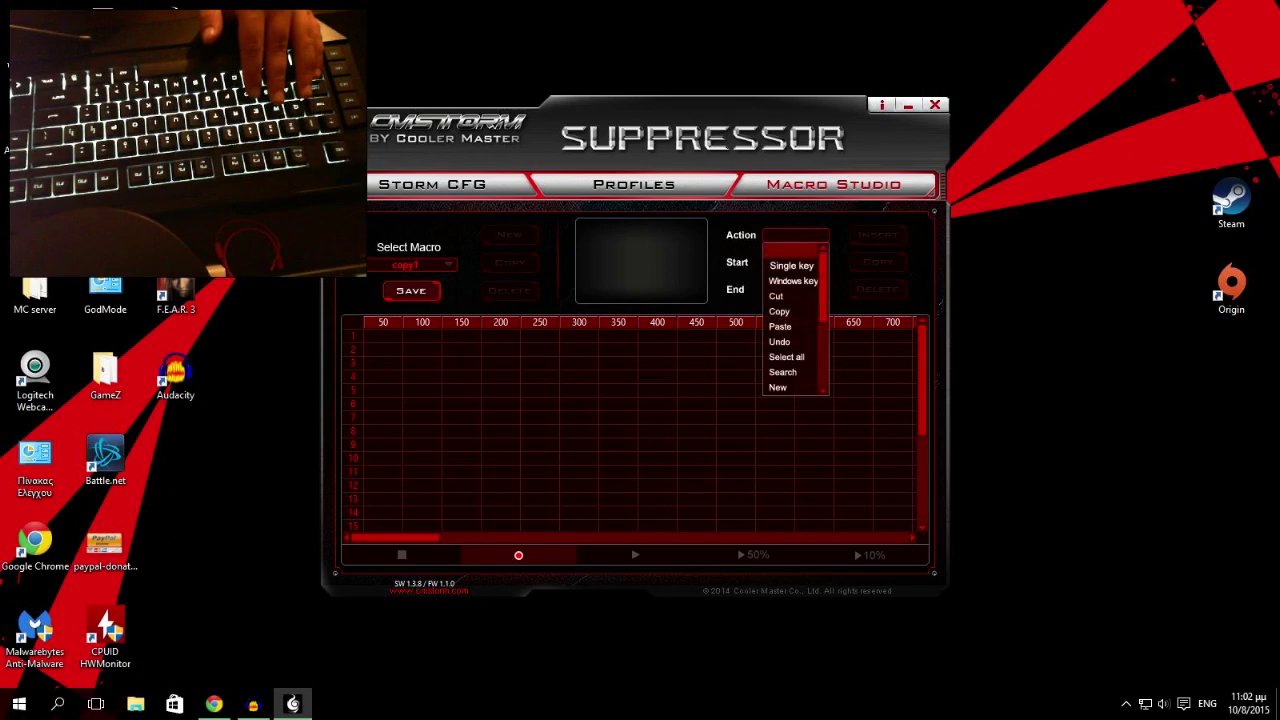
drag(823, 289, 823, 290)
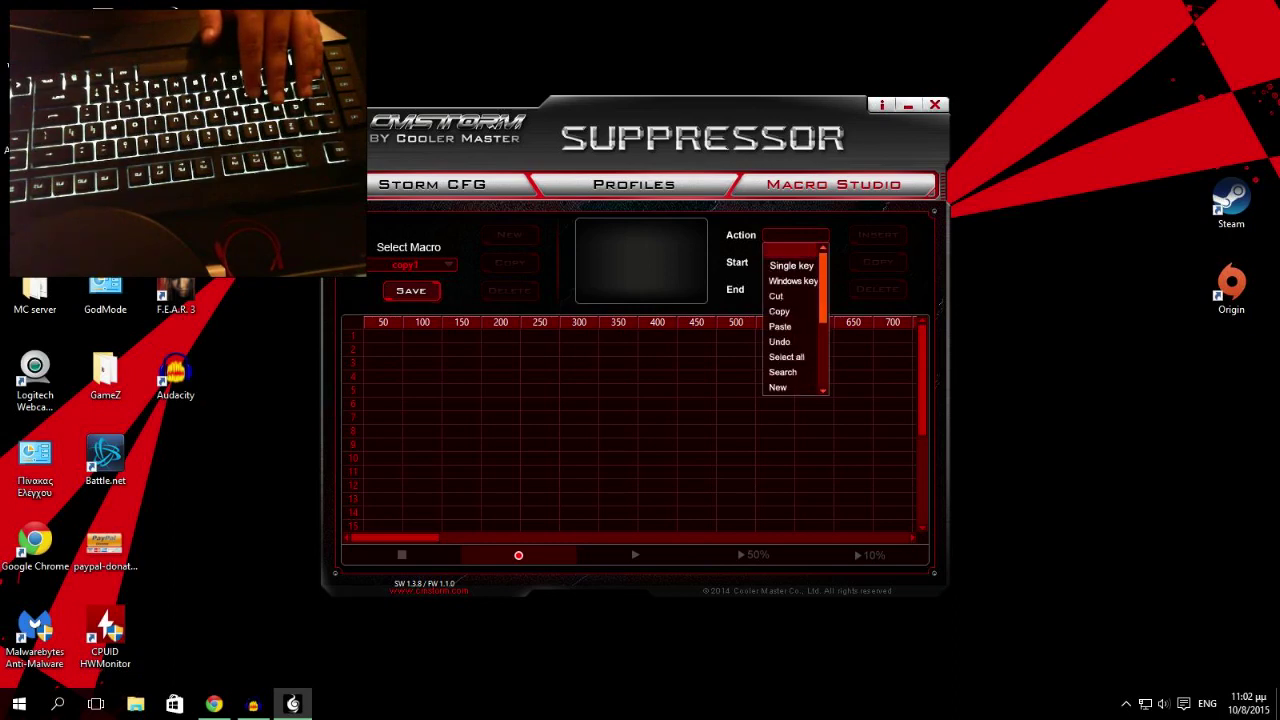
key(Down)
key(Down)
key(Down)
key(Down)
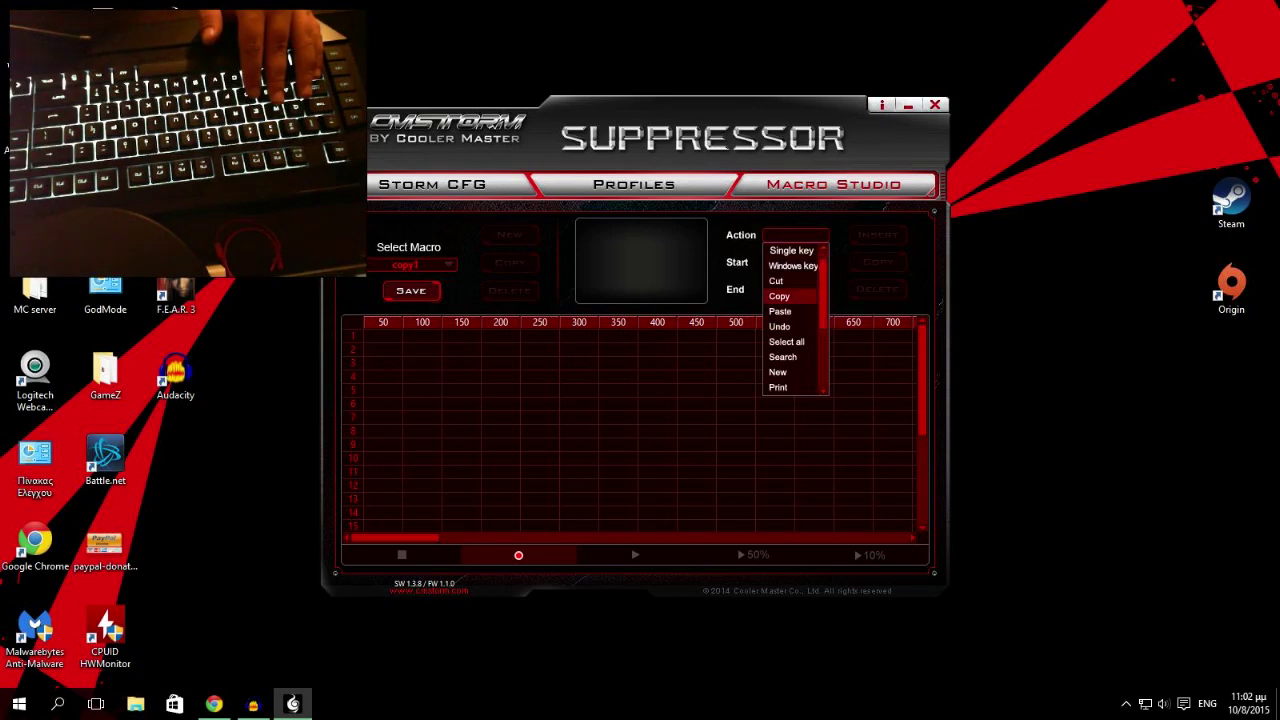
key(Return)
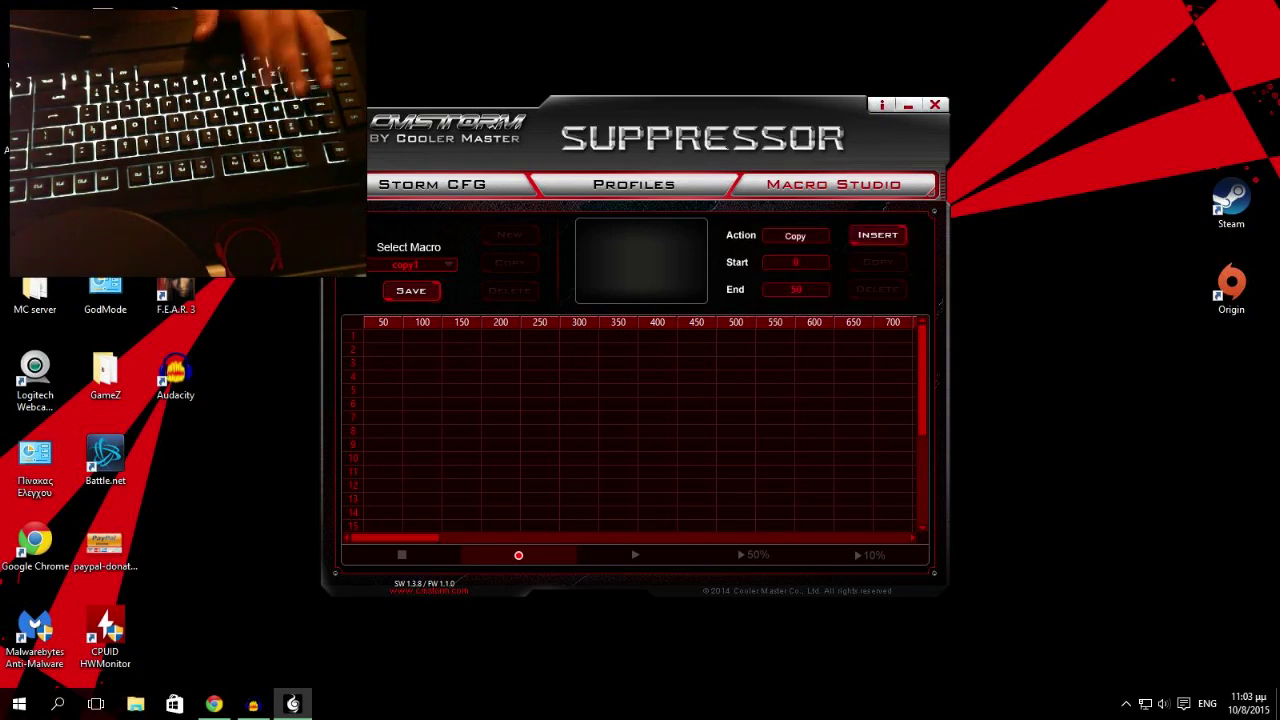
click(878, 236)
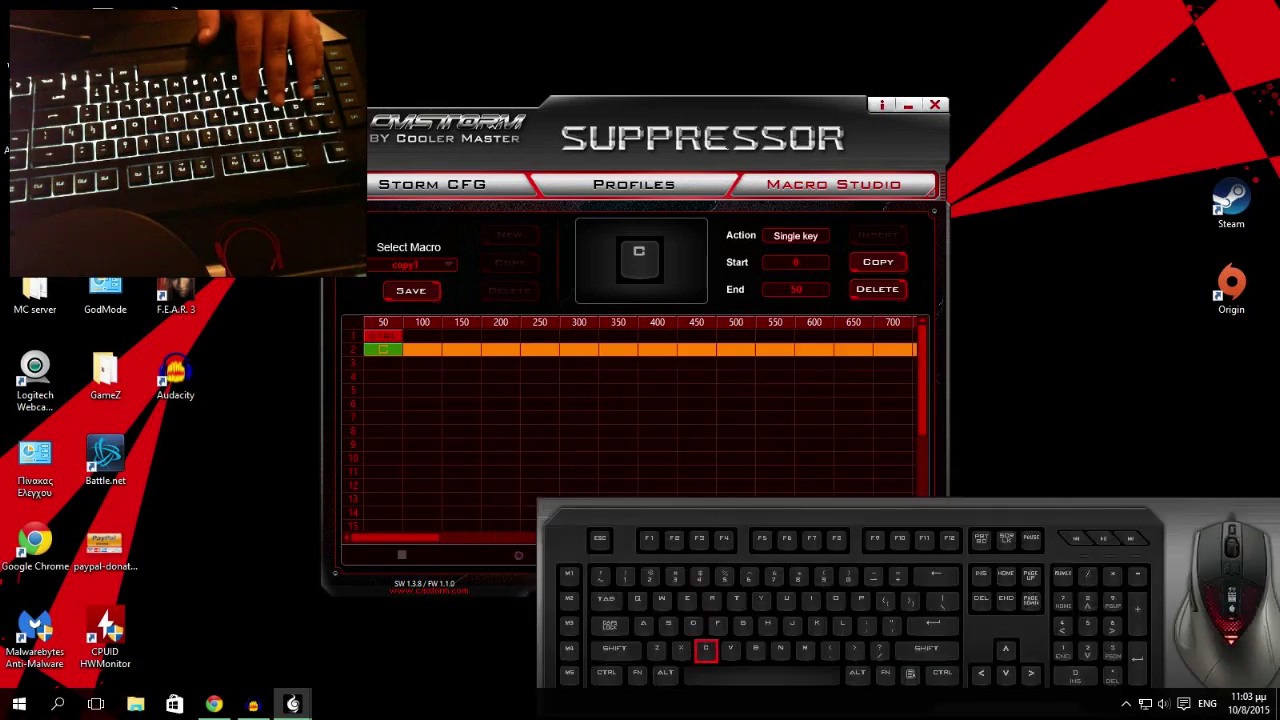
click(411, 291)
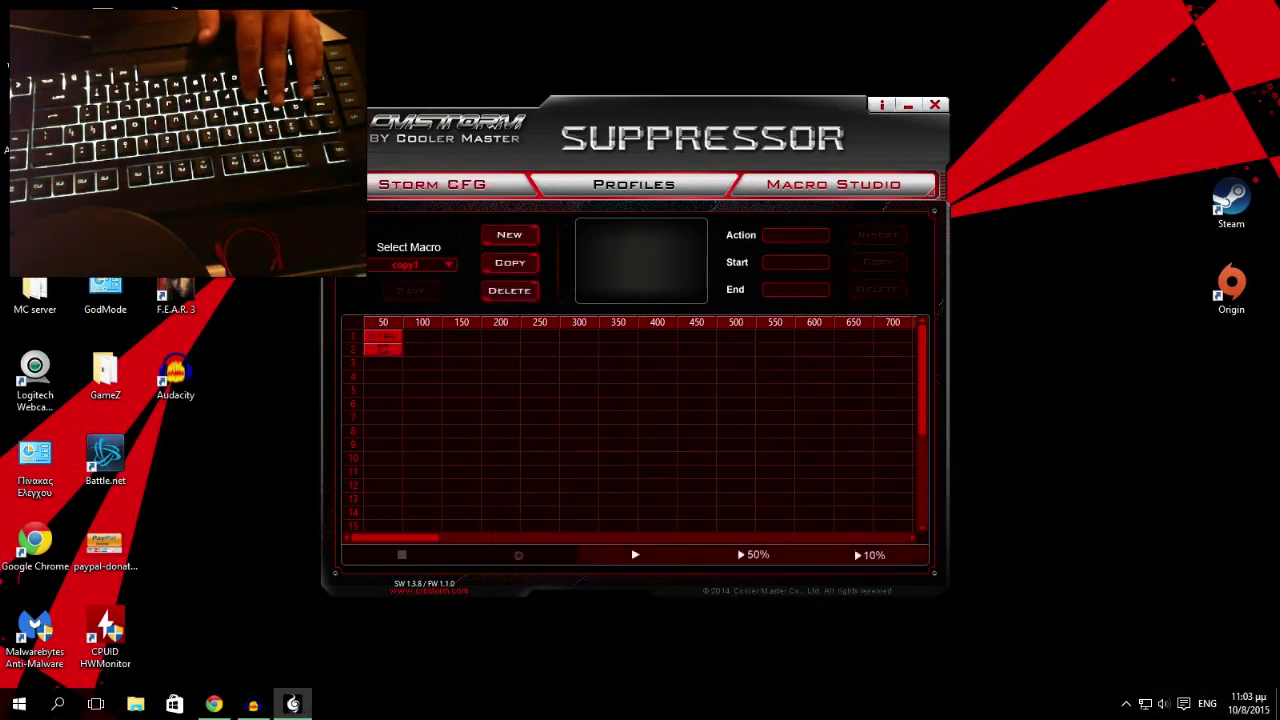
- Return to the key assignments, check the M1, M2 and M3 functions, and assign the new copy1 macro to the M3 key
click(432, 184)
click(351, 400)
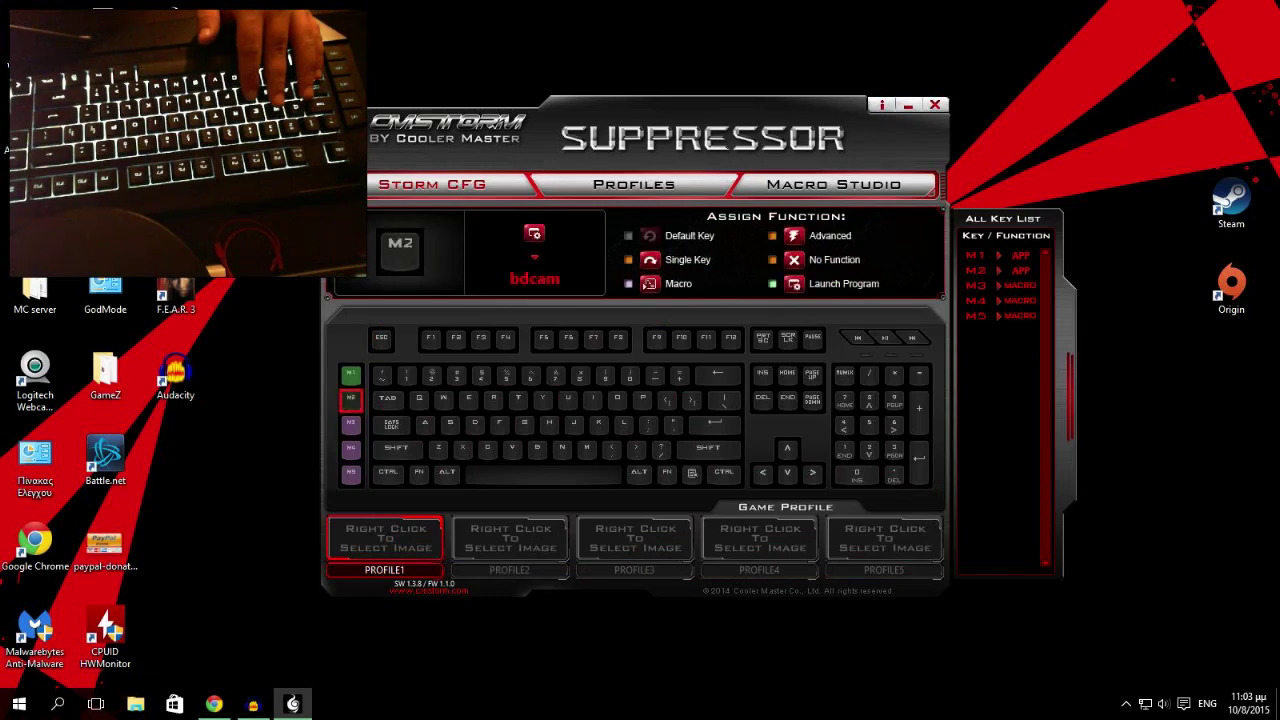
click(351, 425)
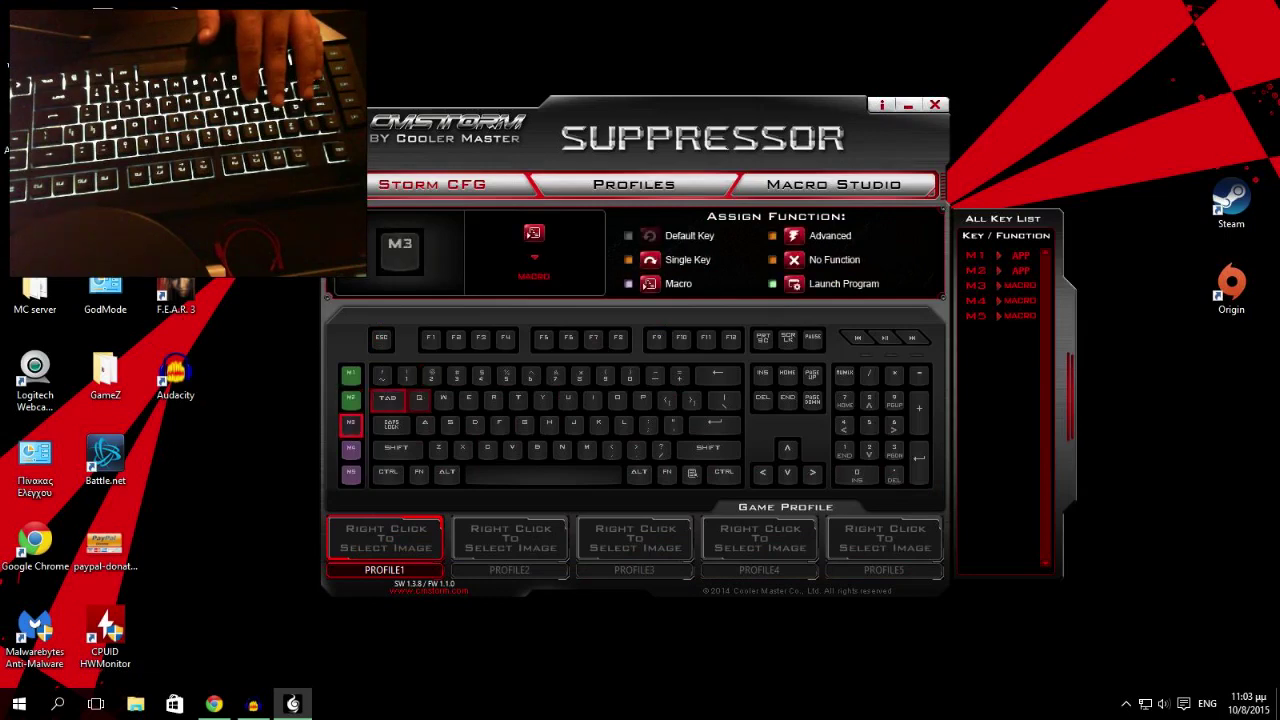
click(351, 375)
click(351, 400)
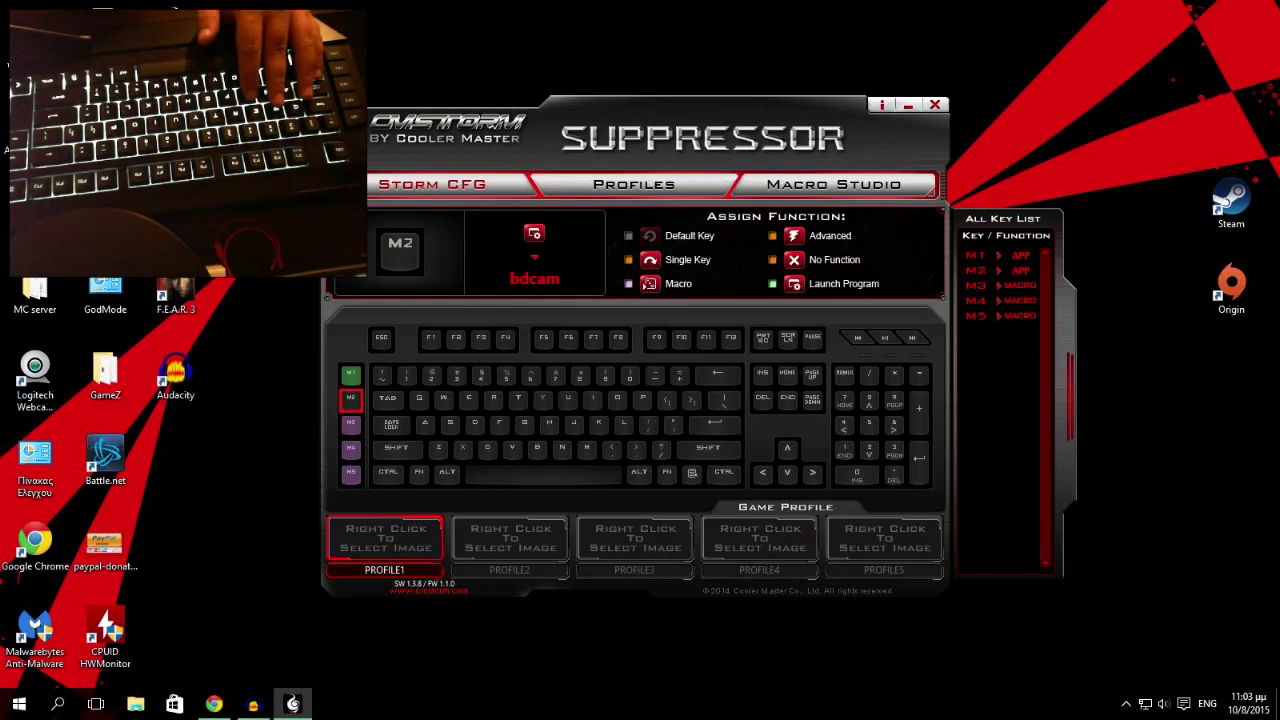
click(351, 425)
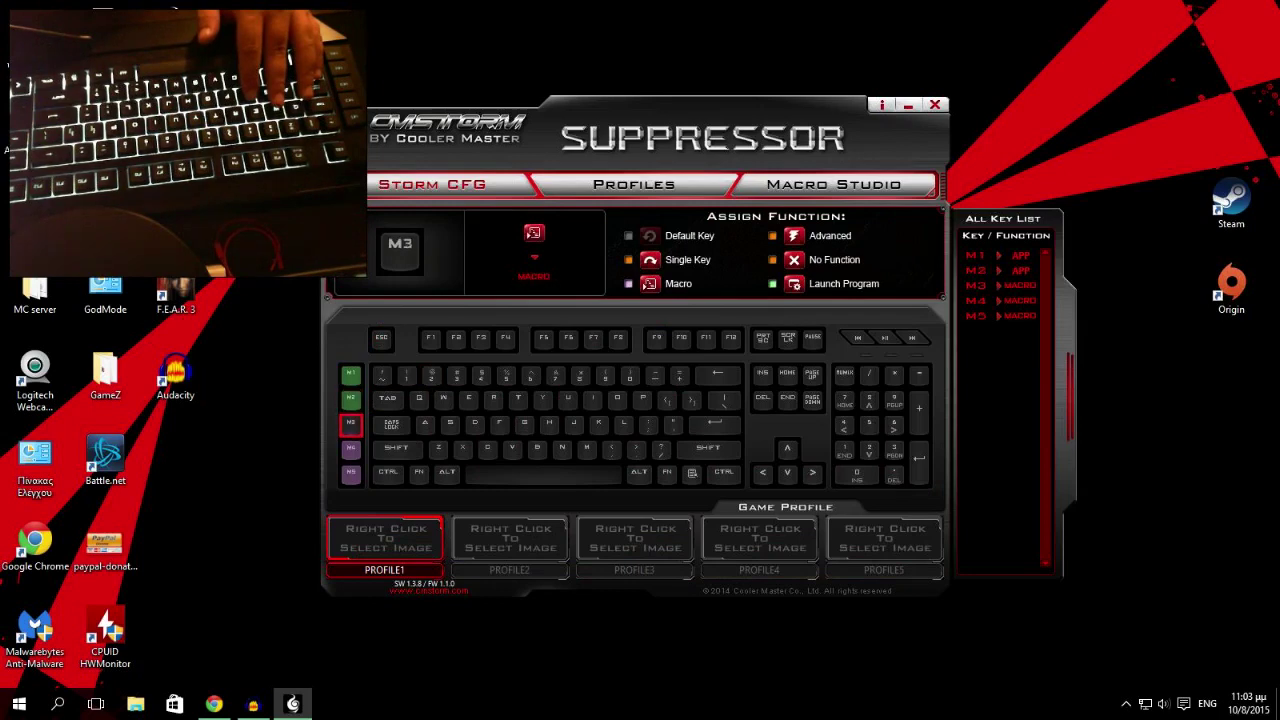
click(650, 283)
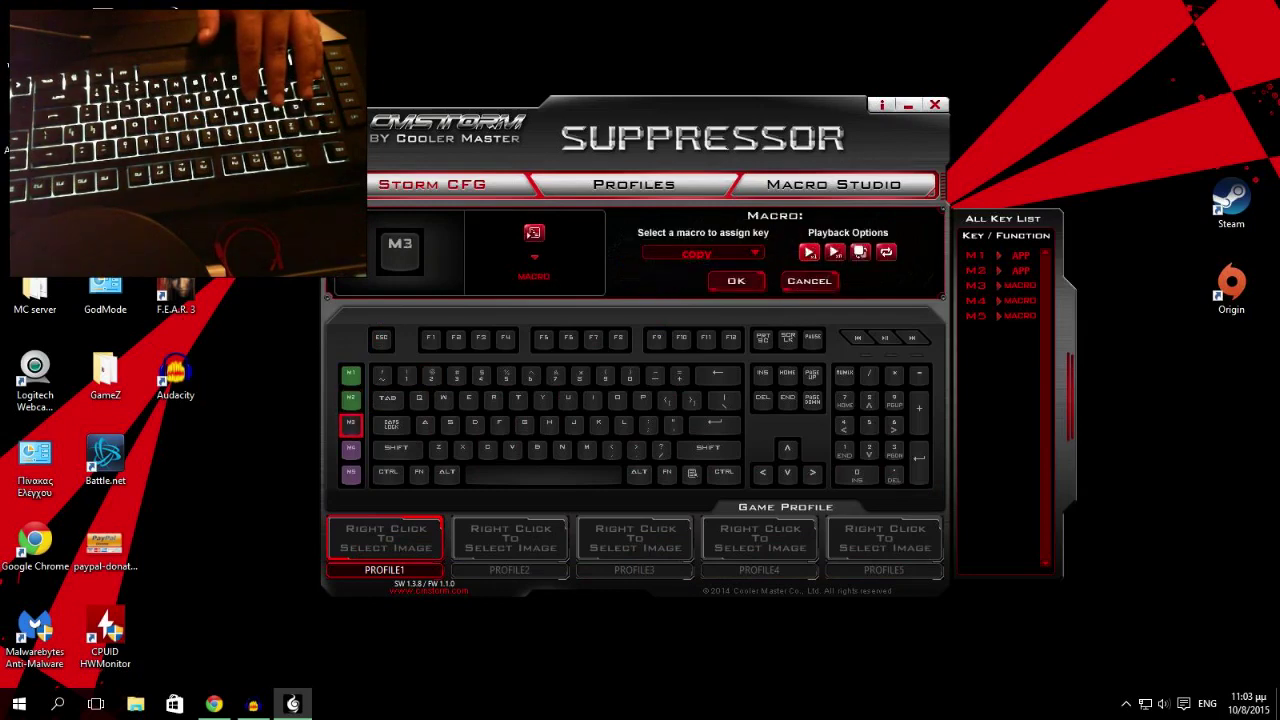
click(754, 253)
click(700, 283)
click(736, 281)
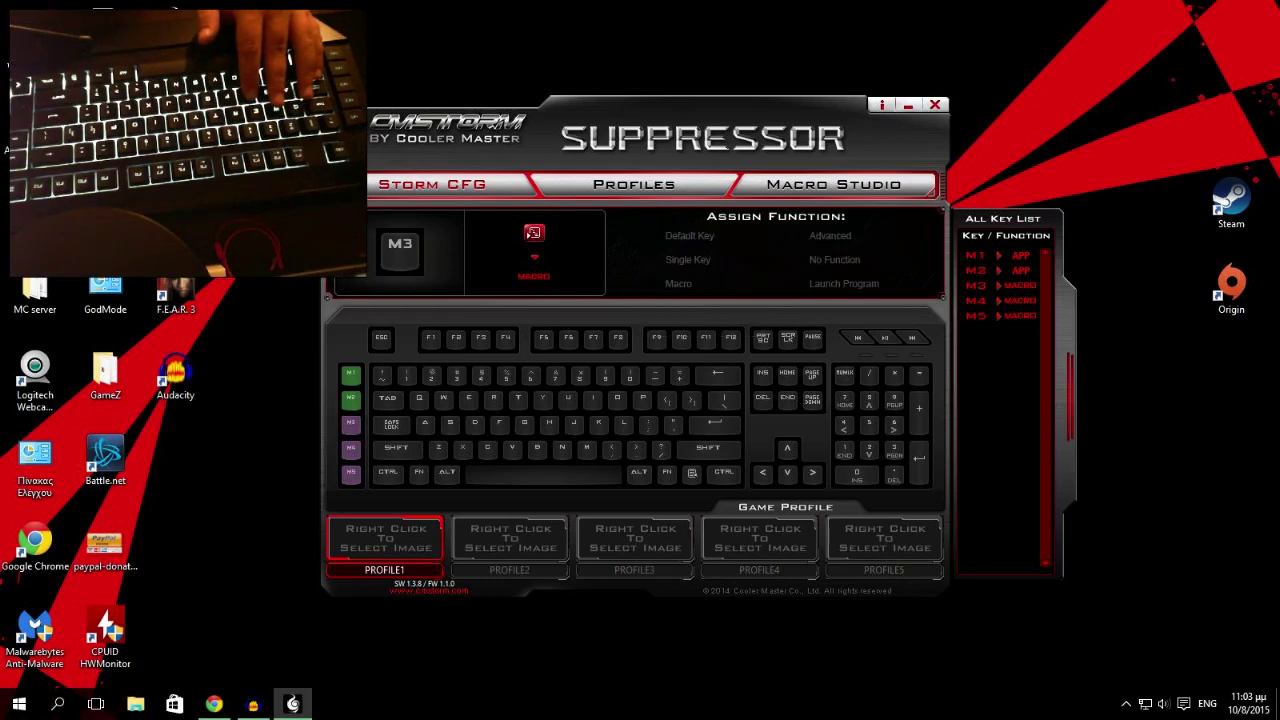
click(351, 425)
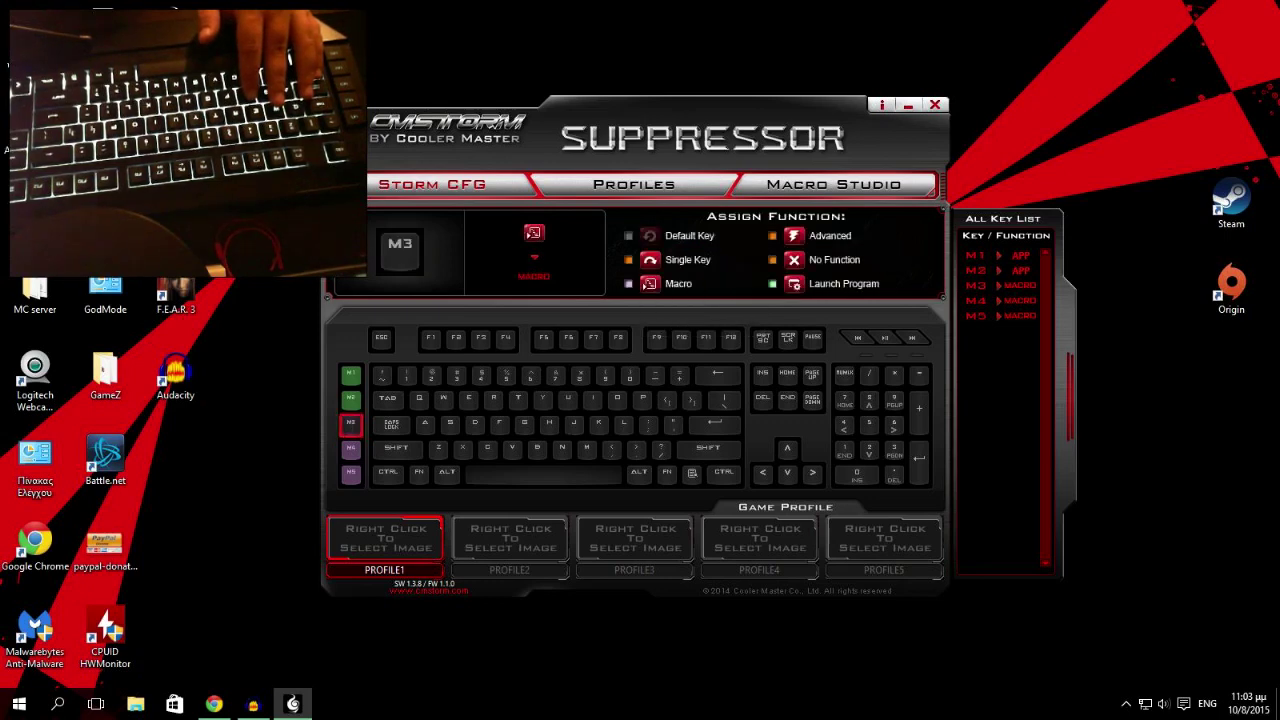
- Close the keyboard software and open a blank Notepad window through the Windows Run command
click(934, 104)
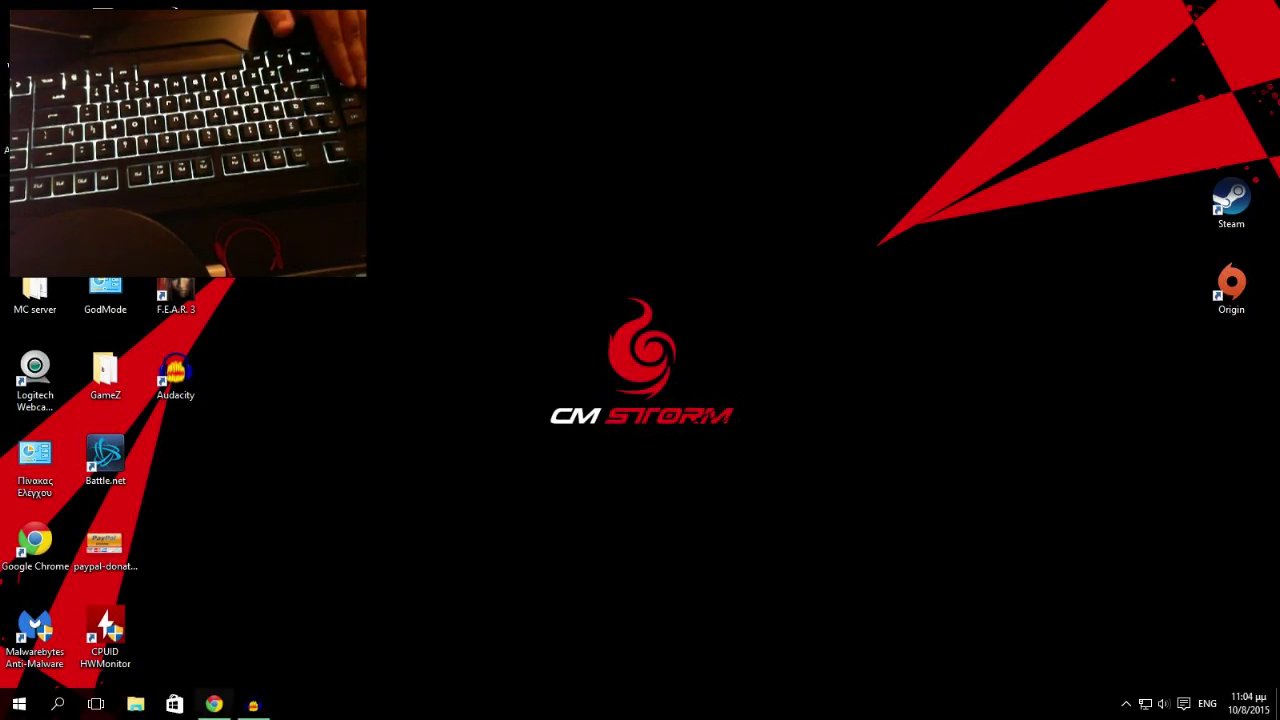
right_click(19, 704)
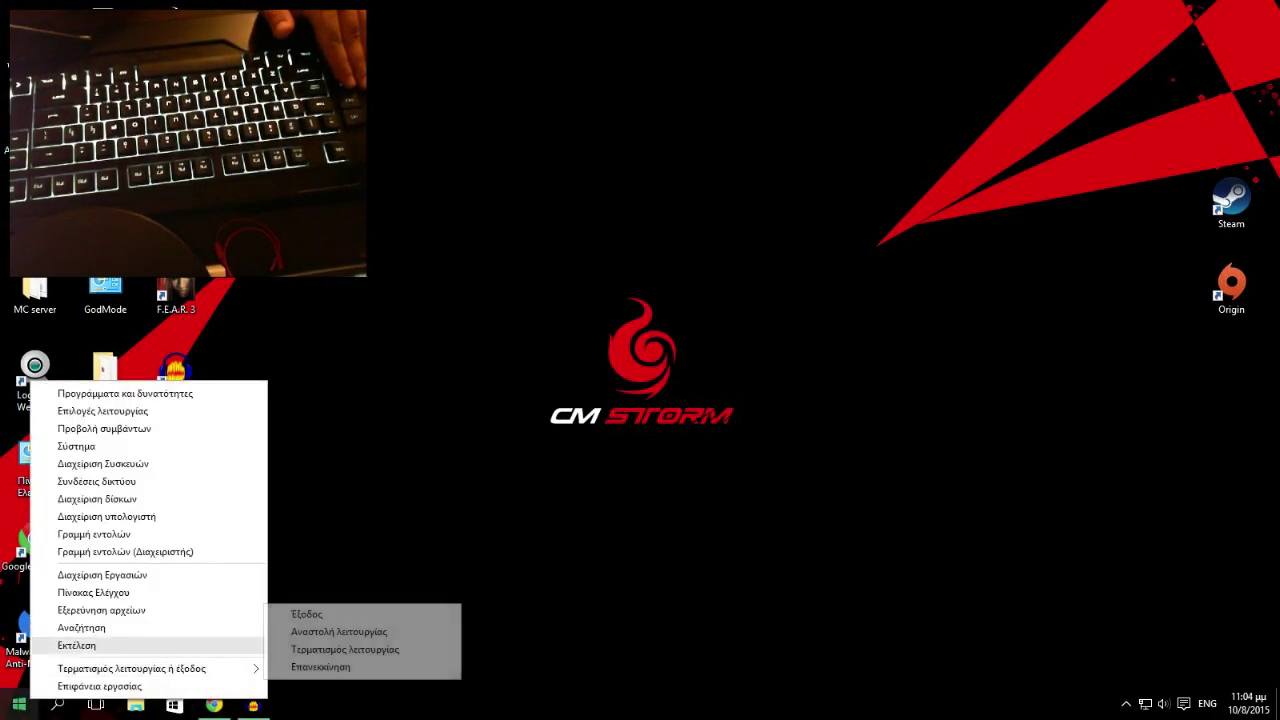
click(77, 646)
click(135, 652)
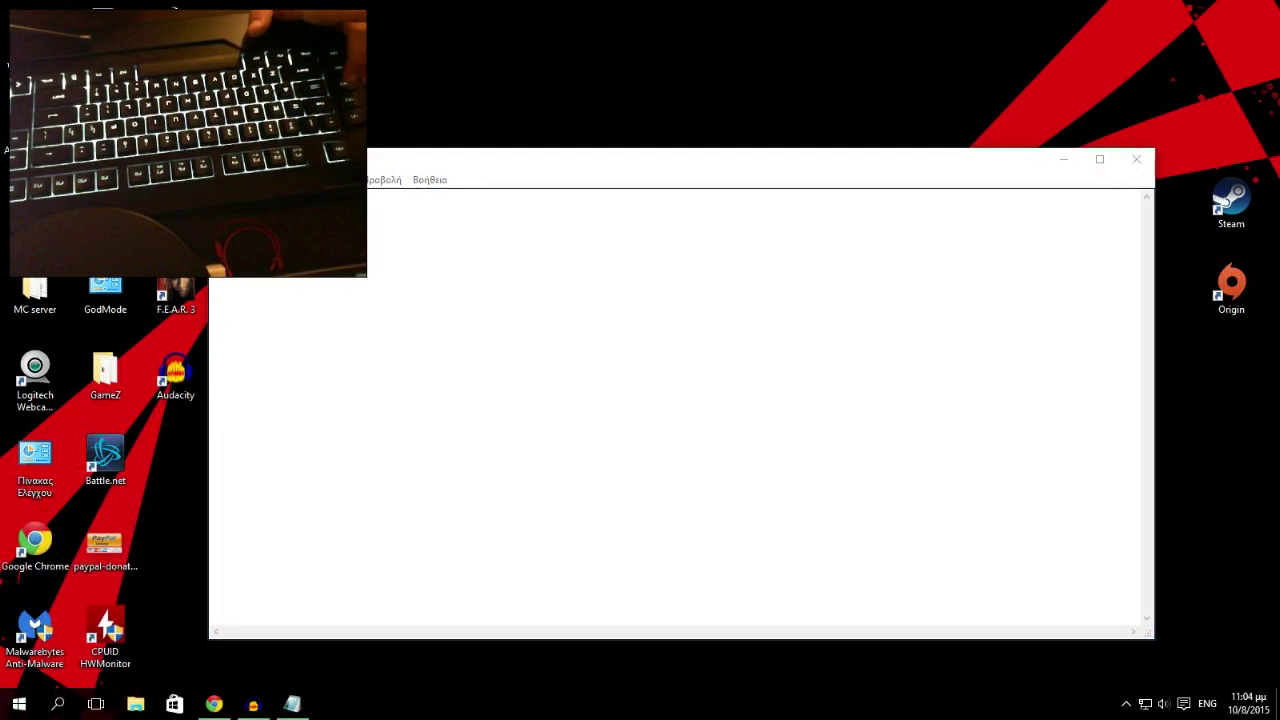
- Test the paste macro key in Notepad by pasting the copied text "PhotoshopPortable - Shortcut" repeatedly on the first line
click(680, 400)
text(tcut)
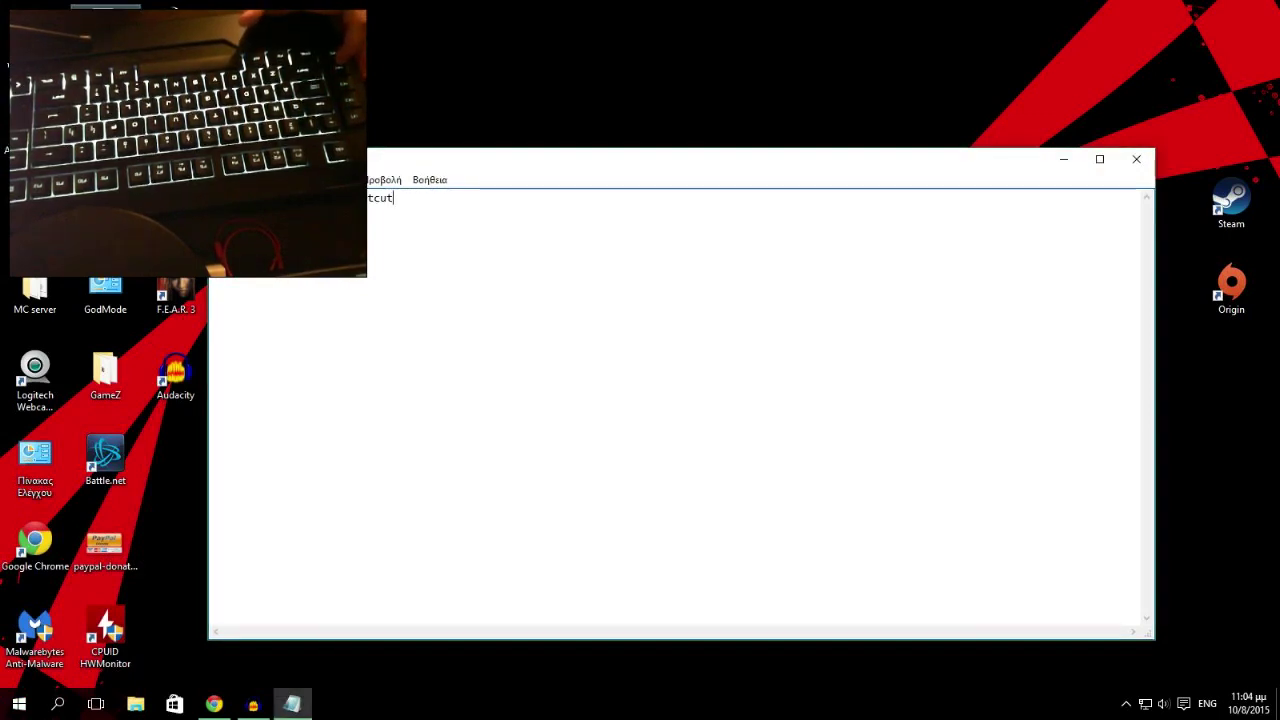
key(ctrl+a)
key(End)
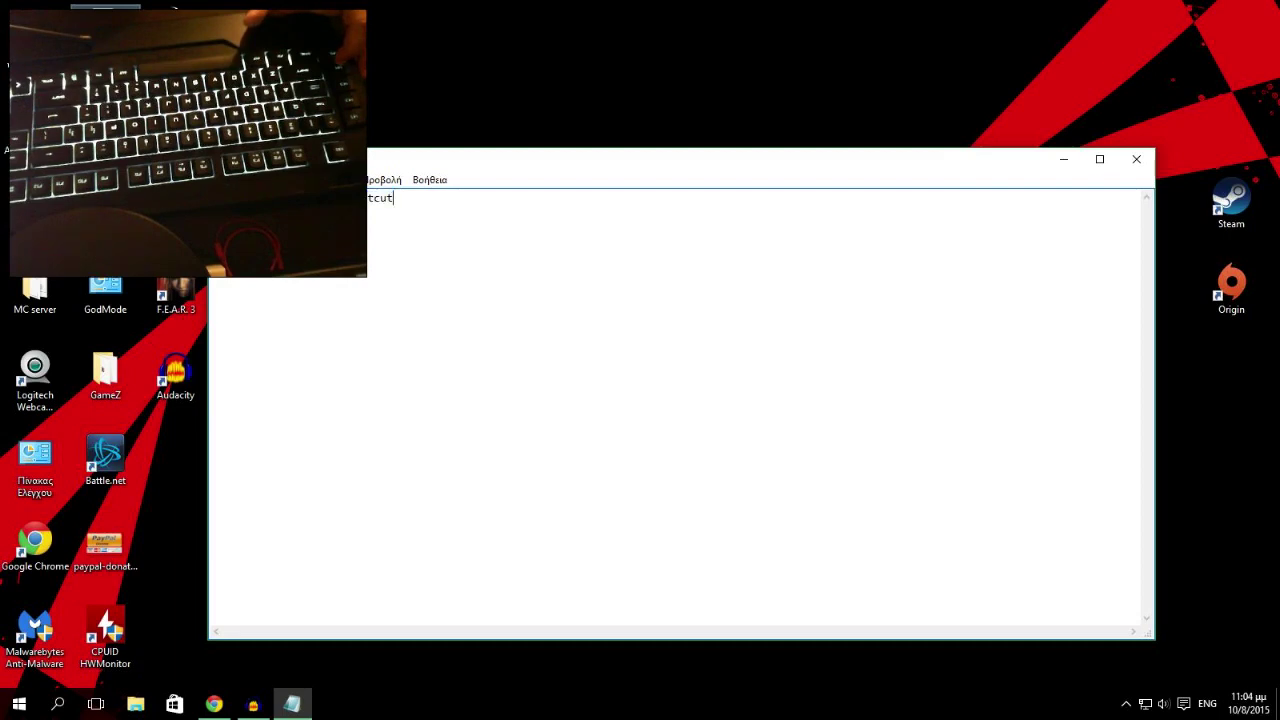
key(ctrl+v)
key(ctrl+v)
key(ctrl+v)
key(ctrl+v)
key(ctrl+v)
key(ctrl+v)
key(ctrl+v)
key(ctrl+v)
key(ctrl+v)
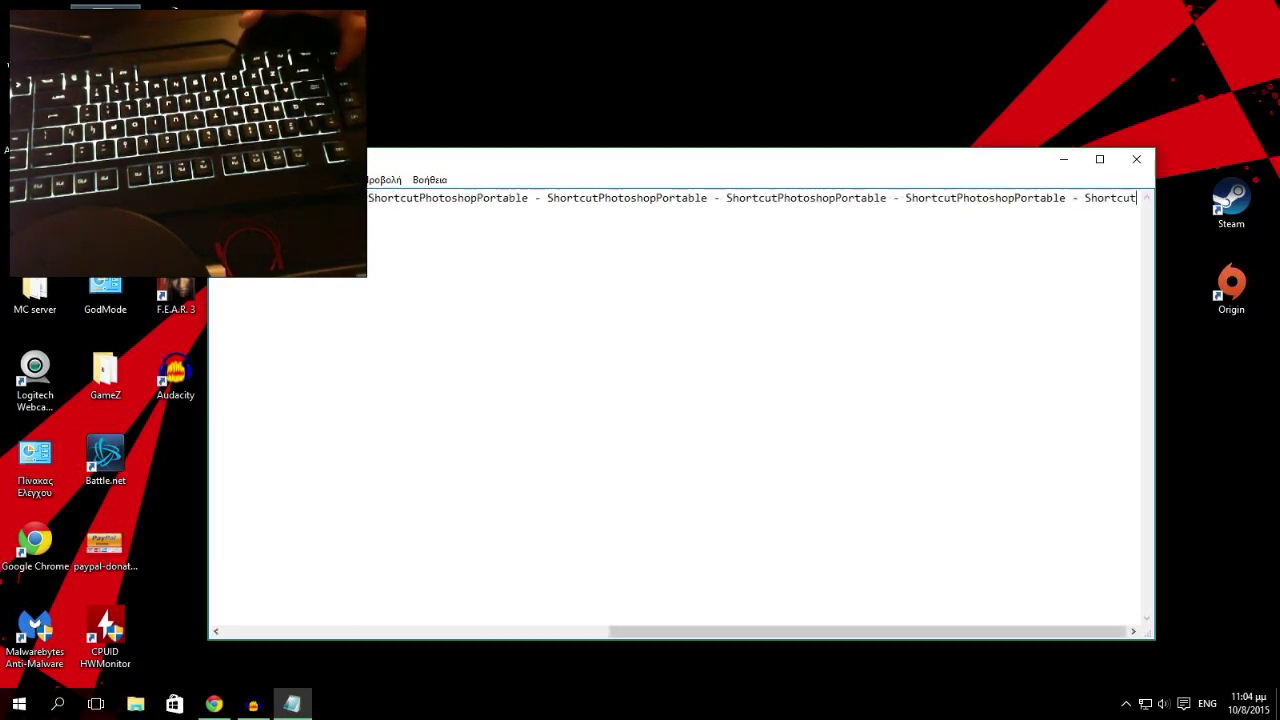
- Delete all the pasted text and close Notepad
key(ctrl+a)
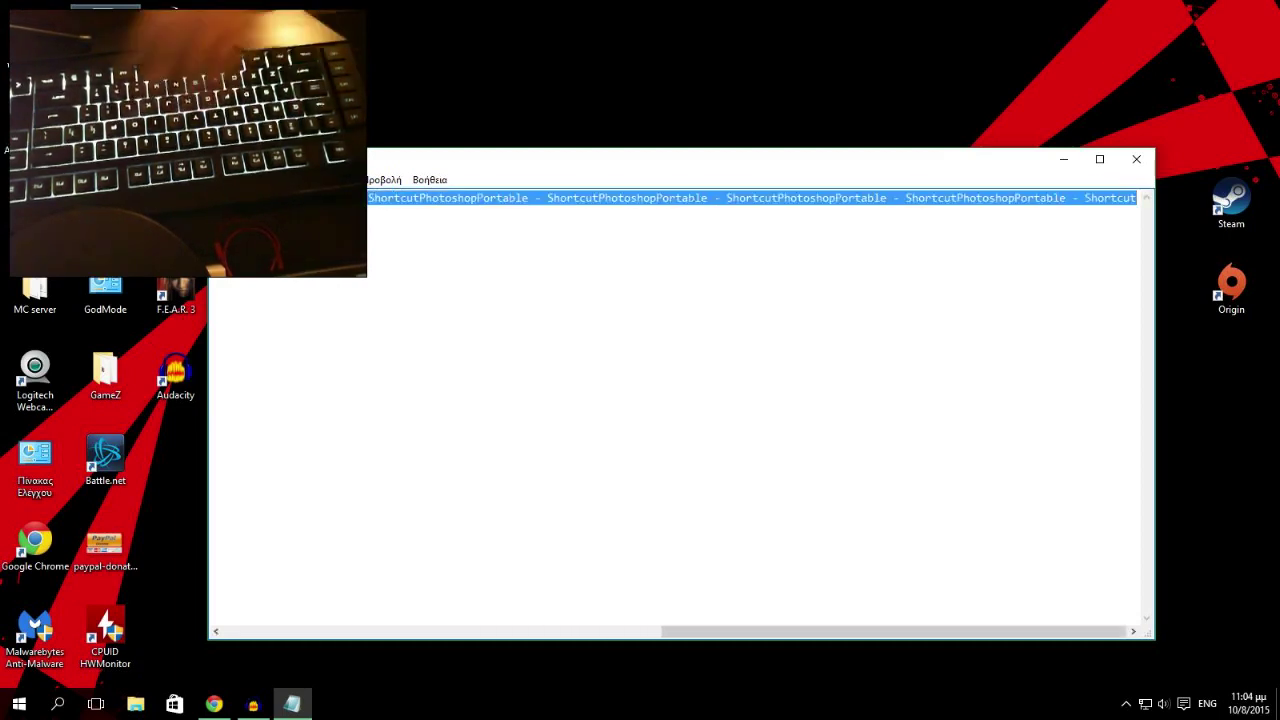
key(BackSpace)
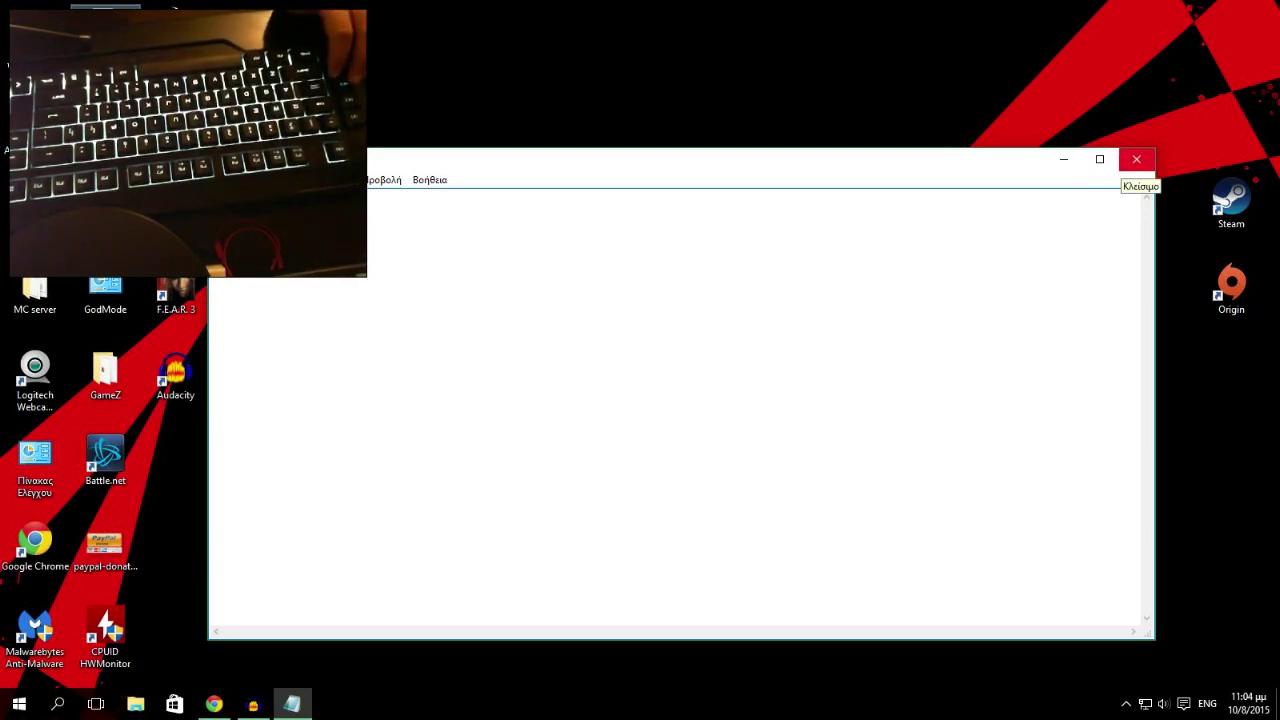
click(1136, 159)
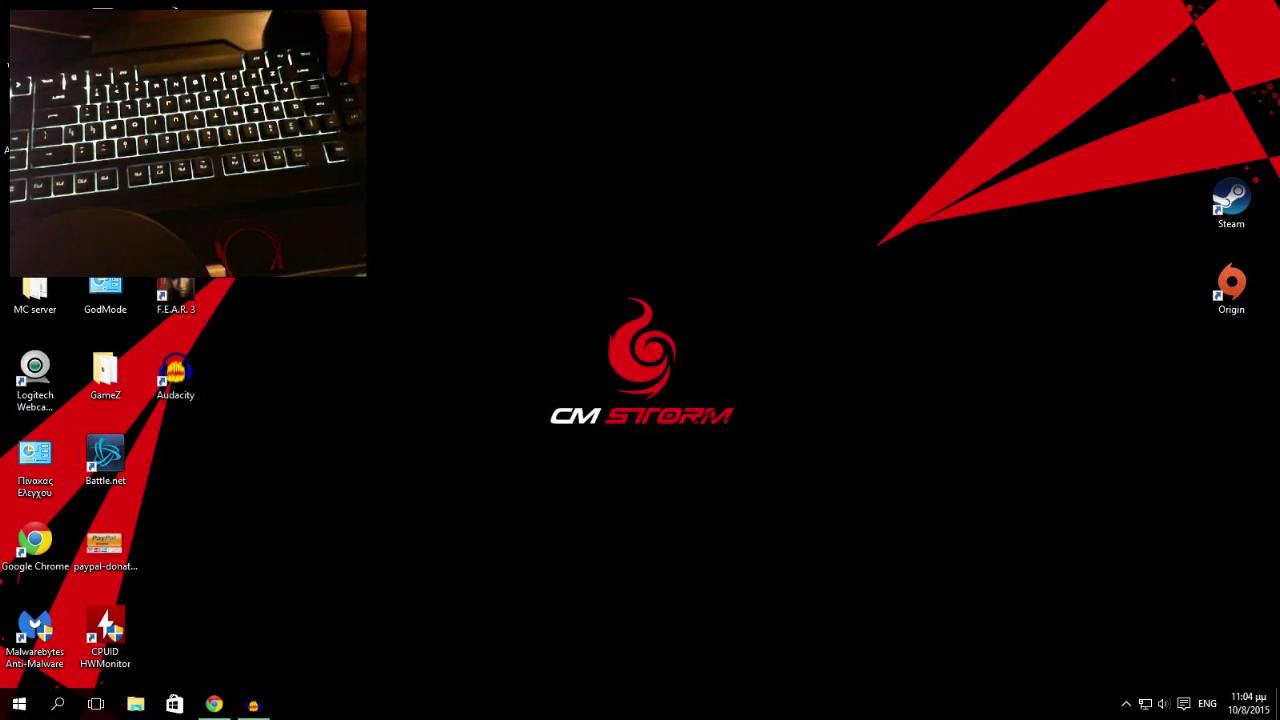
- Reopen the Suppressor software from the hidden background apps and go to Macro Studio
click(1126, 703)
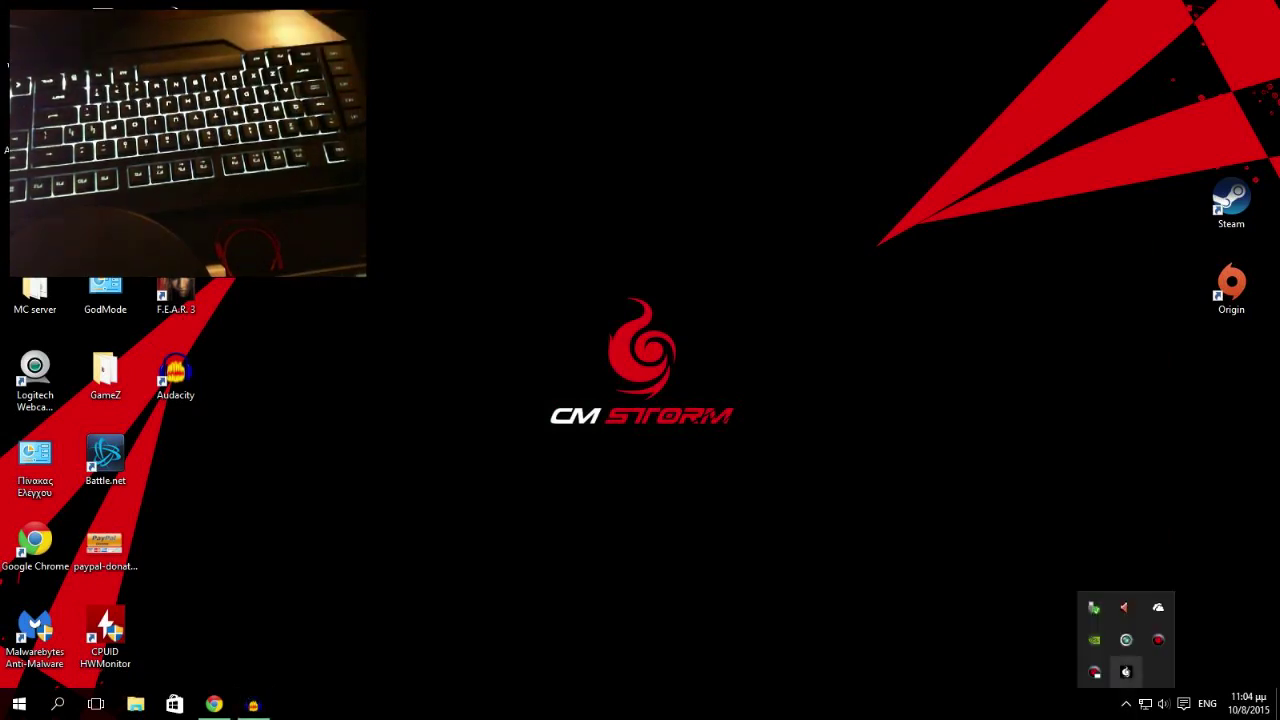
double_click(1126, 672)
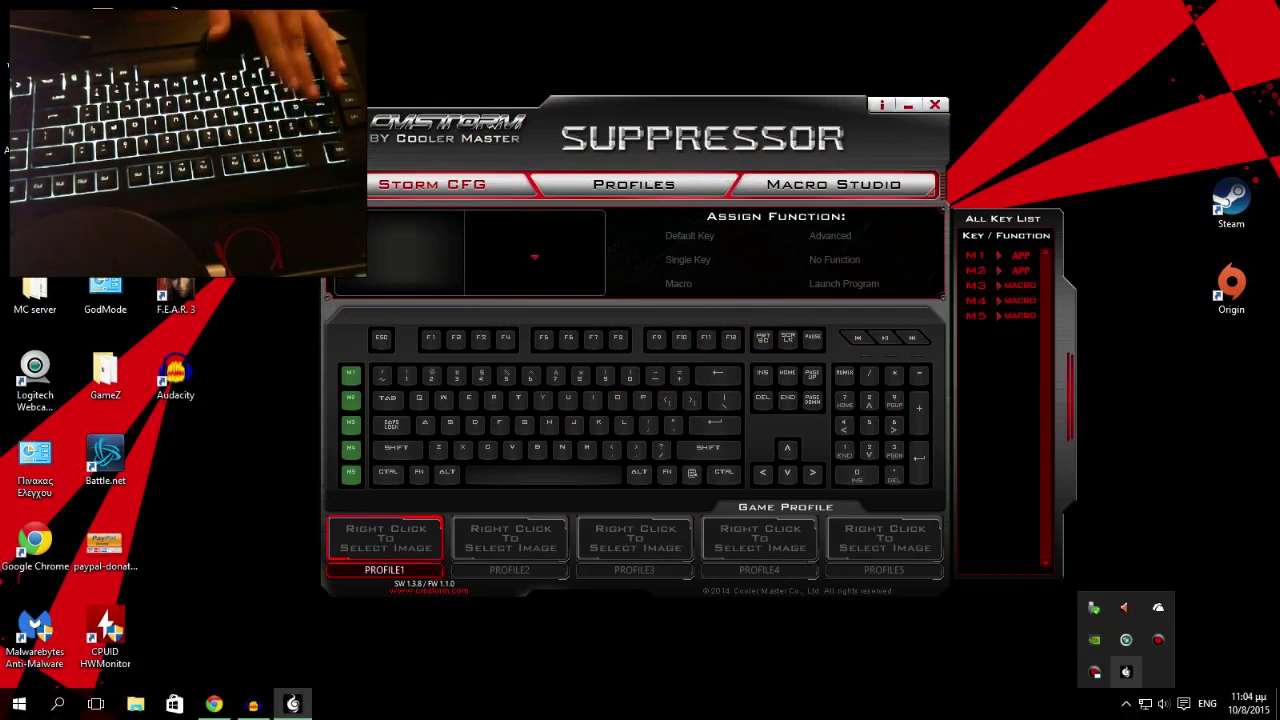
key(KP_2)
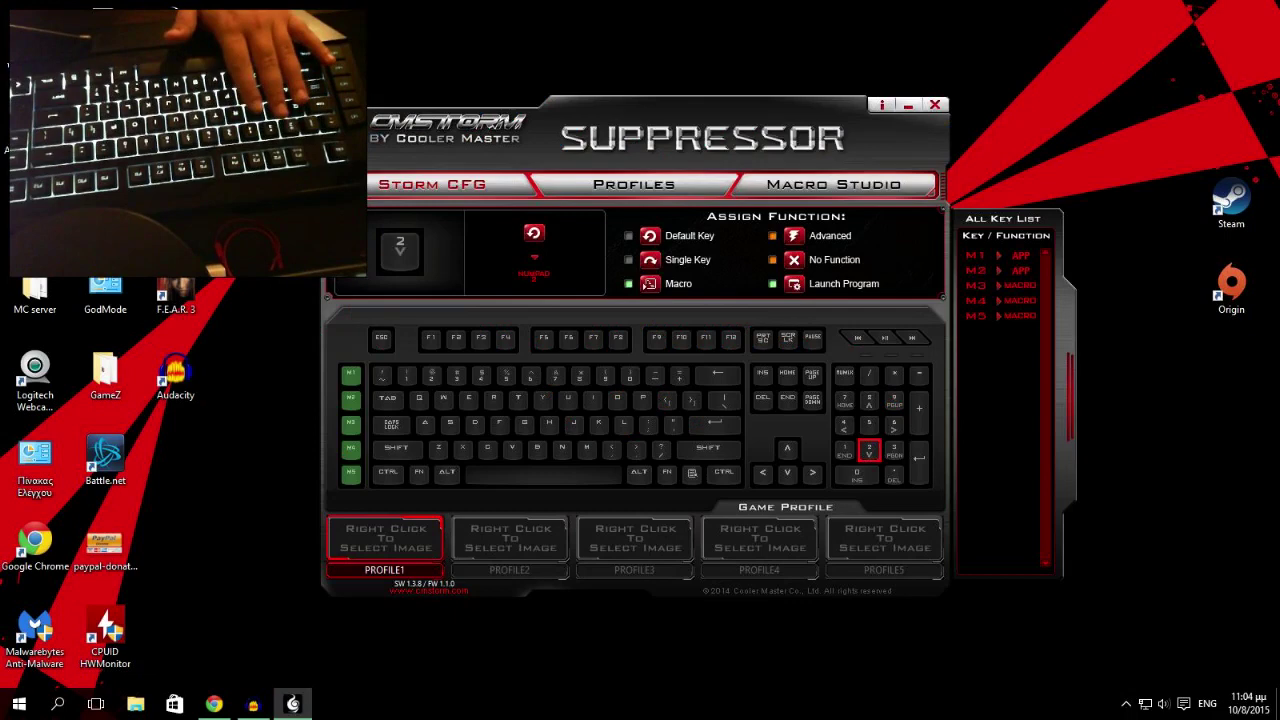
click(834, 185)
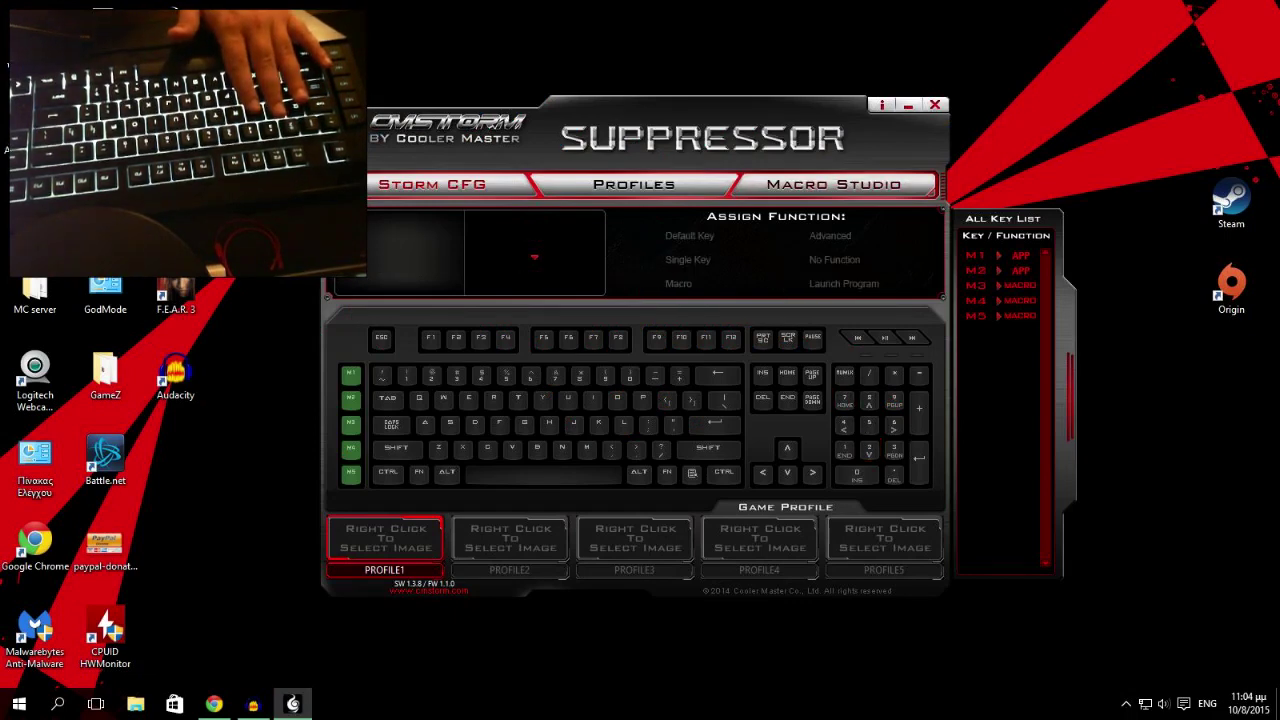
- Check the list of saved macros in Macro Studio, close the list, and return to the Storm CFG key layout
click(449, 265)
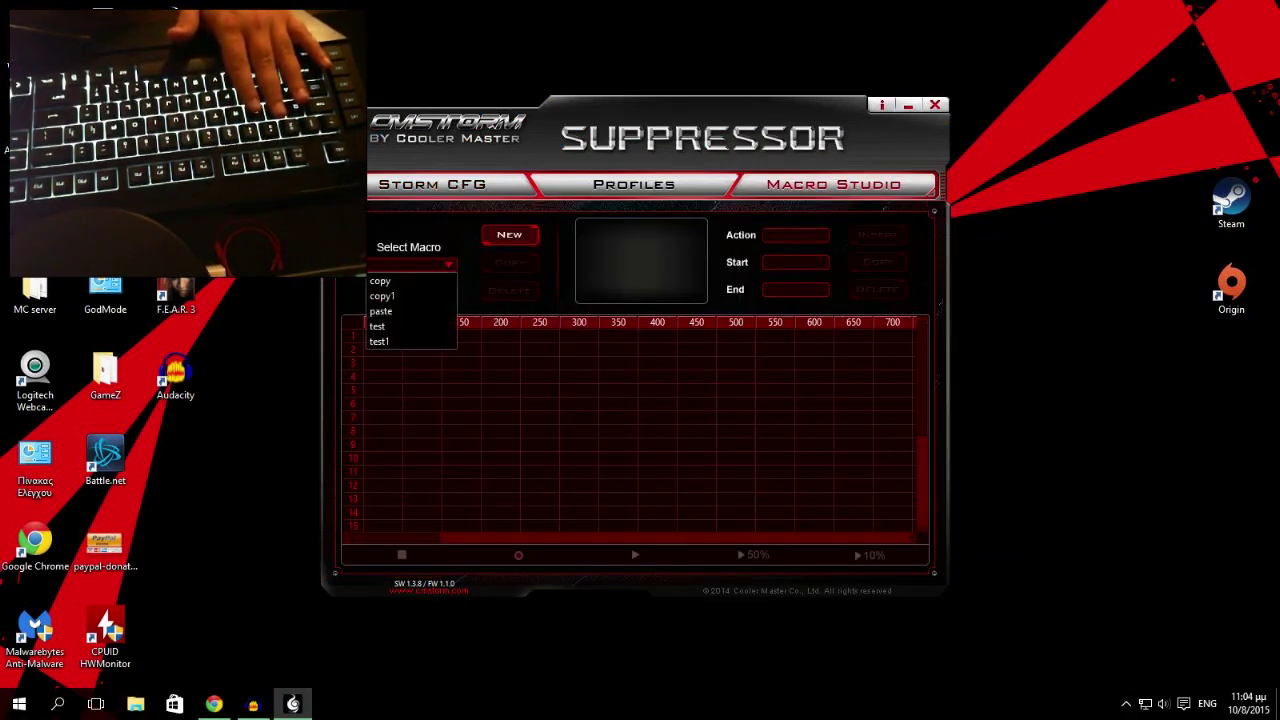
click(449, 265)
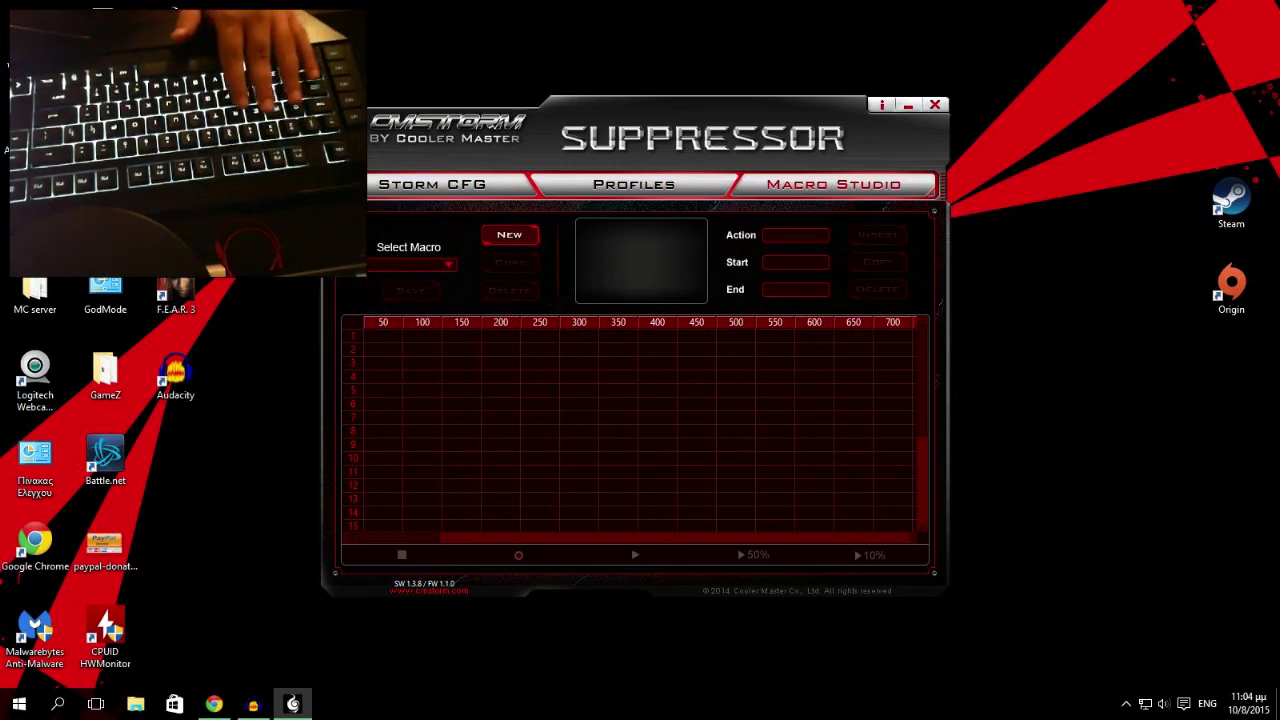
click(432, 185)
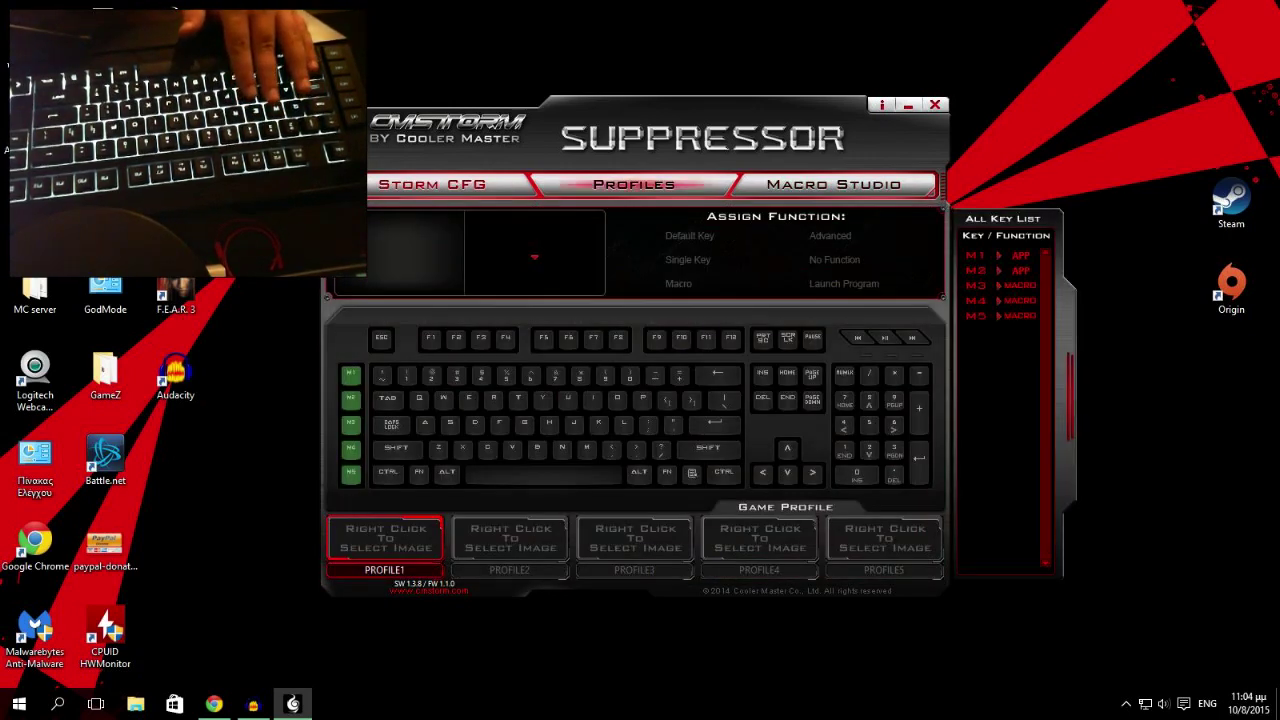
- Show the Profiles page and go through PROFILE2, PROFILE3 and PROFILE5 in the Keyboard RAM list
click(634, 185)
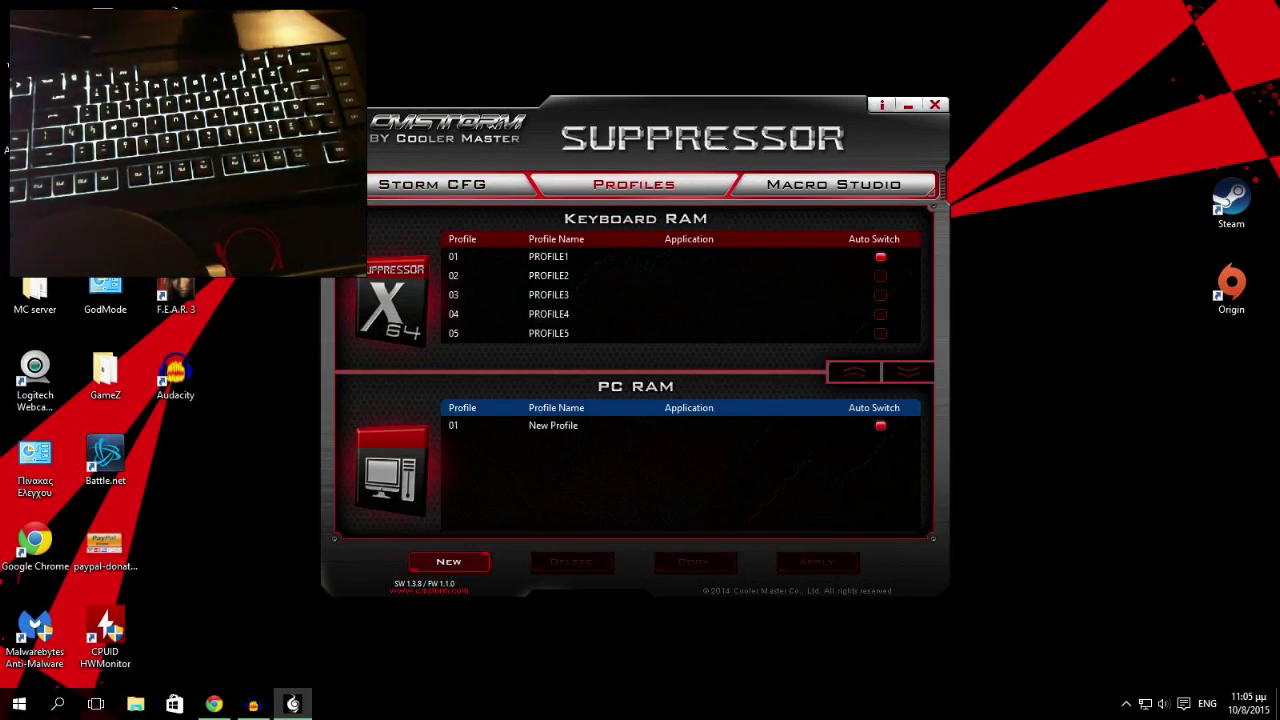
click(620, 276)
click(620, 295)
click(620, 333)
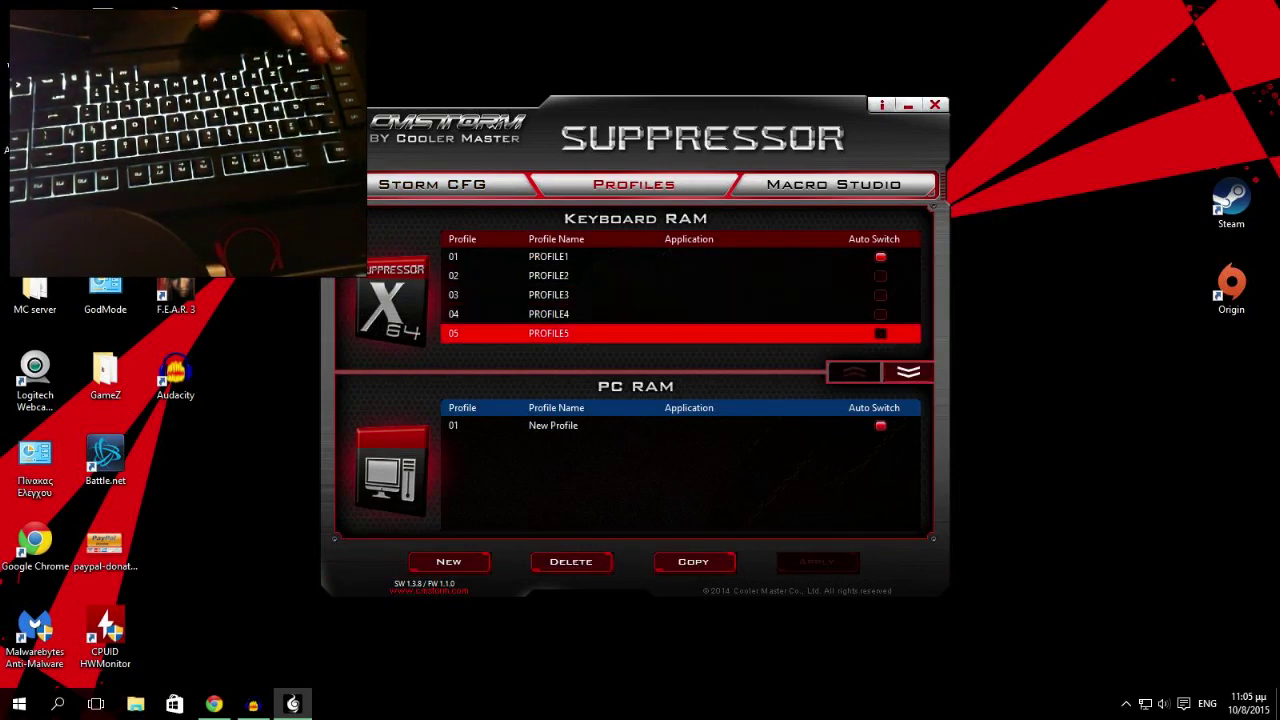
- Return to the Storm CFG key layout and try the play and previous-track media keys
click(432, 185)
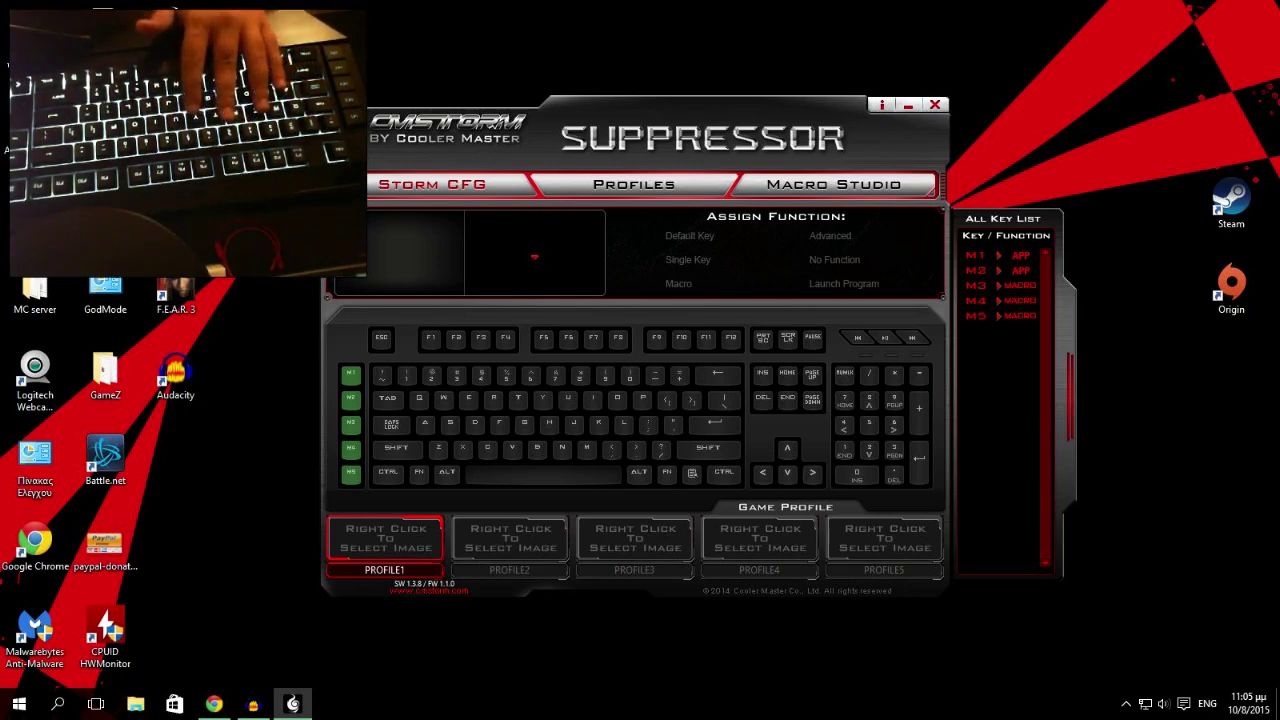
click(885, 338)
click(857, 338)
click(885, 338)
key(XF86AudioPrev)
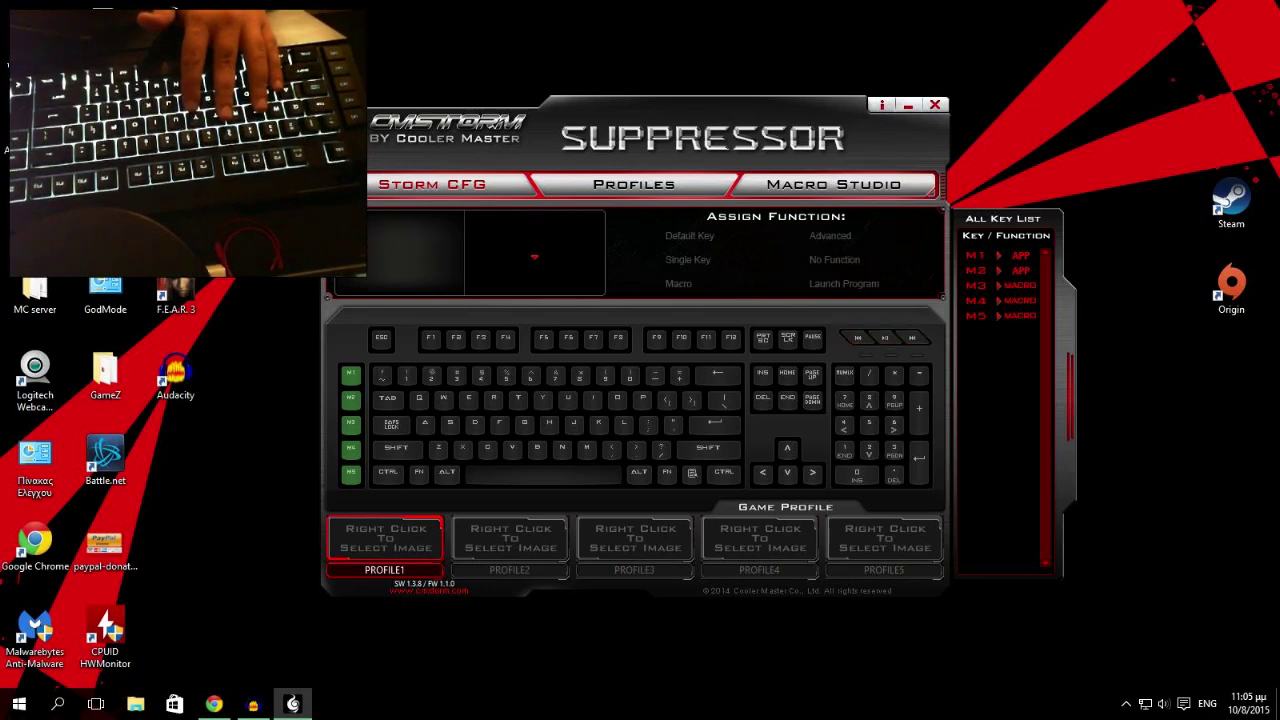